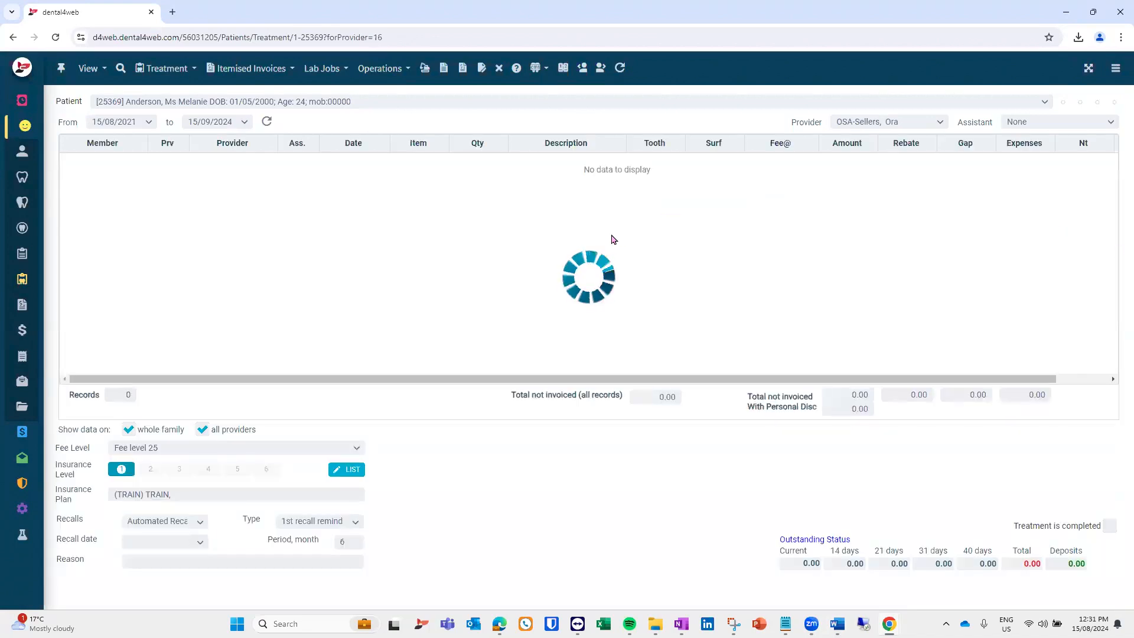
Add item 011 Comprehensive Oral Examination at 90.00 and begin an itemised invoice for it.
text(0)
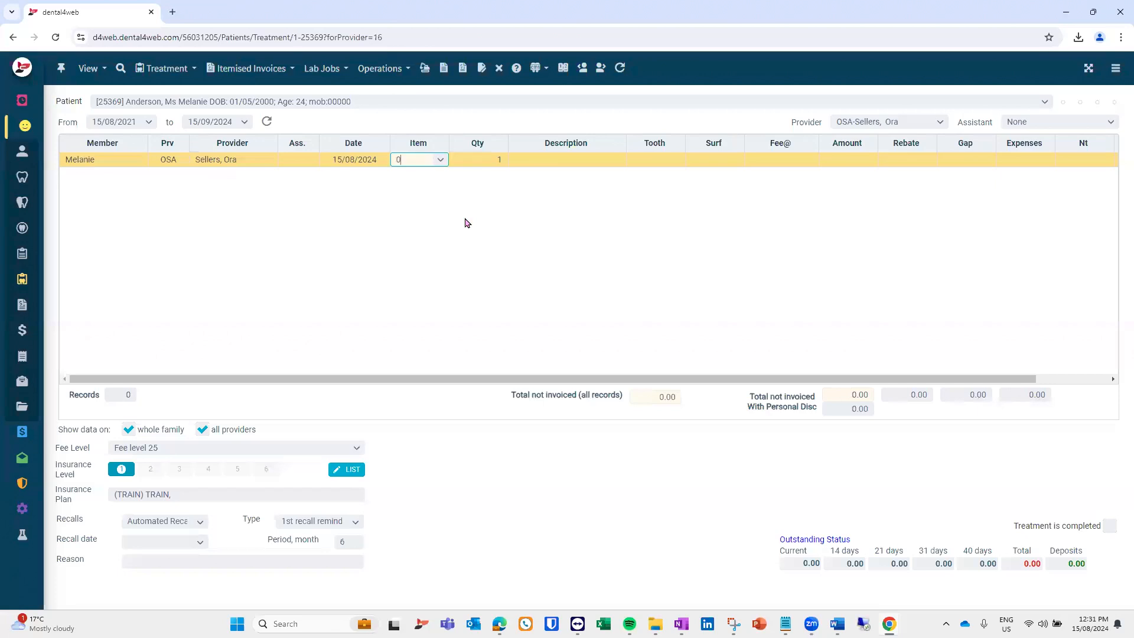
text(11)
key(Return)
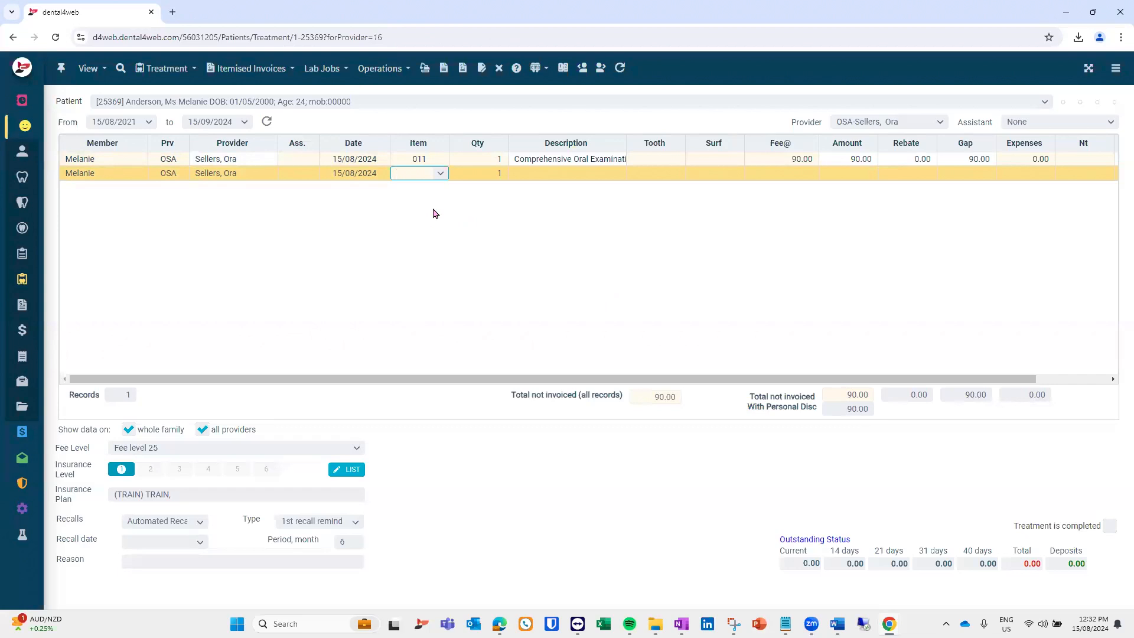
click(444, 75)
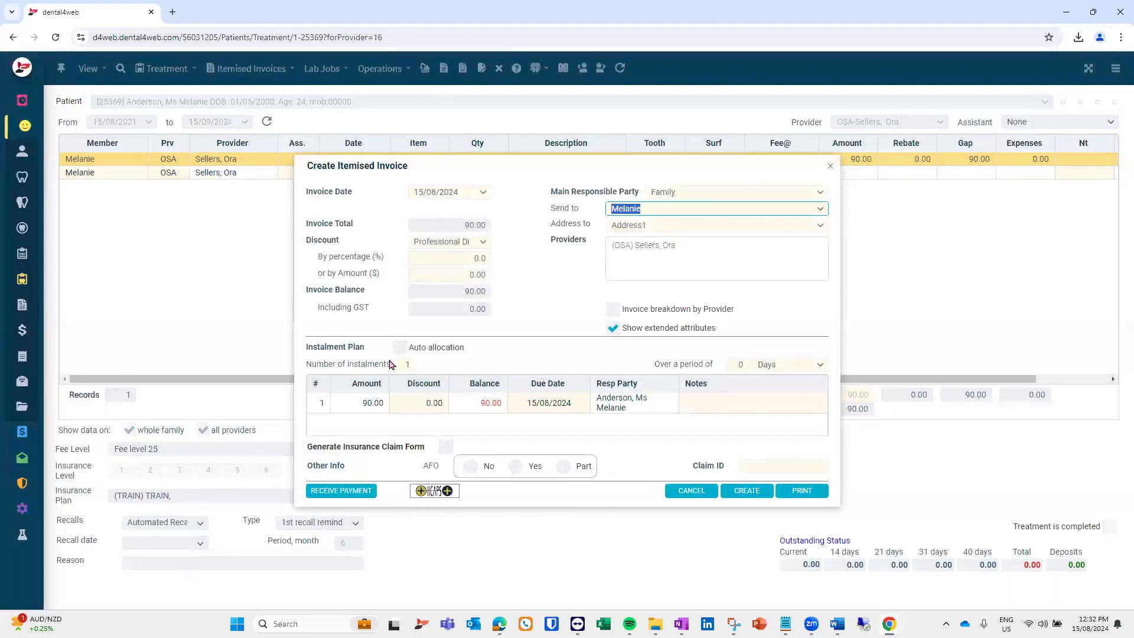
Create the invoice with a 90.00 Cash payment and keep the recall date 15/02/2025.
click(358, 489)
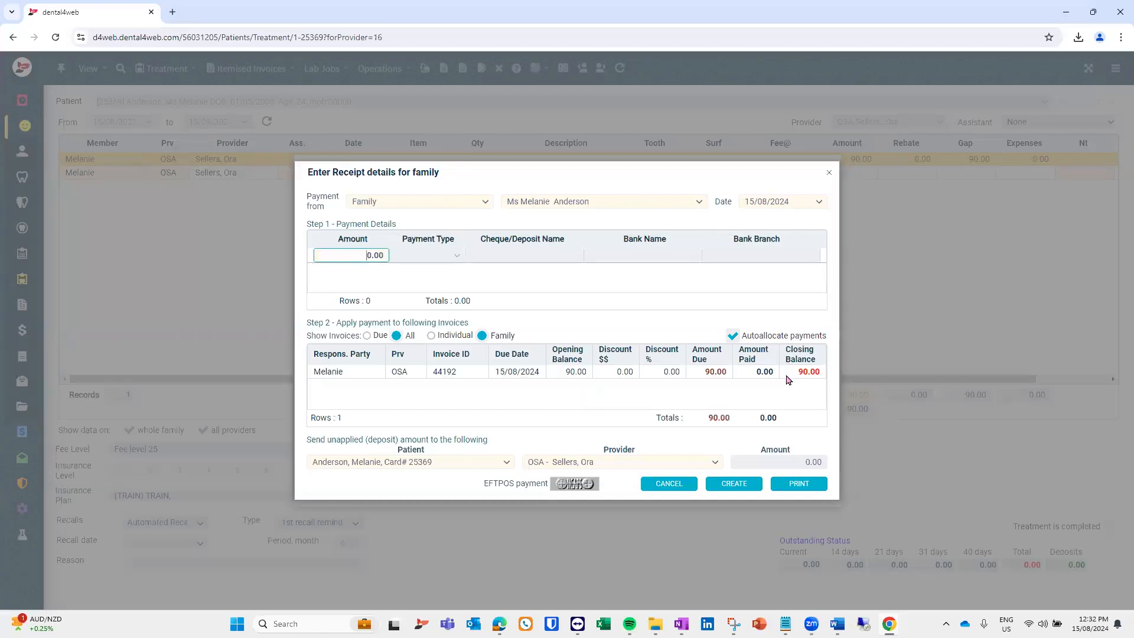
text(90)
key(Tab)
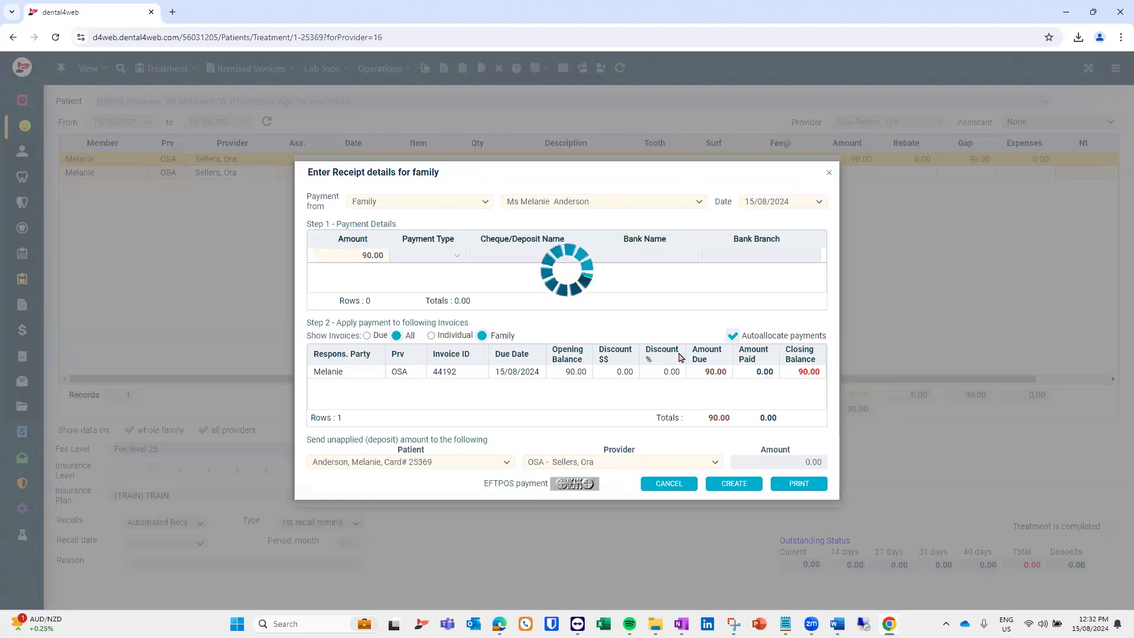
click(458, 259)
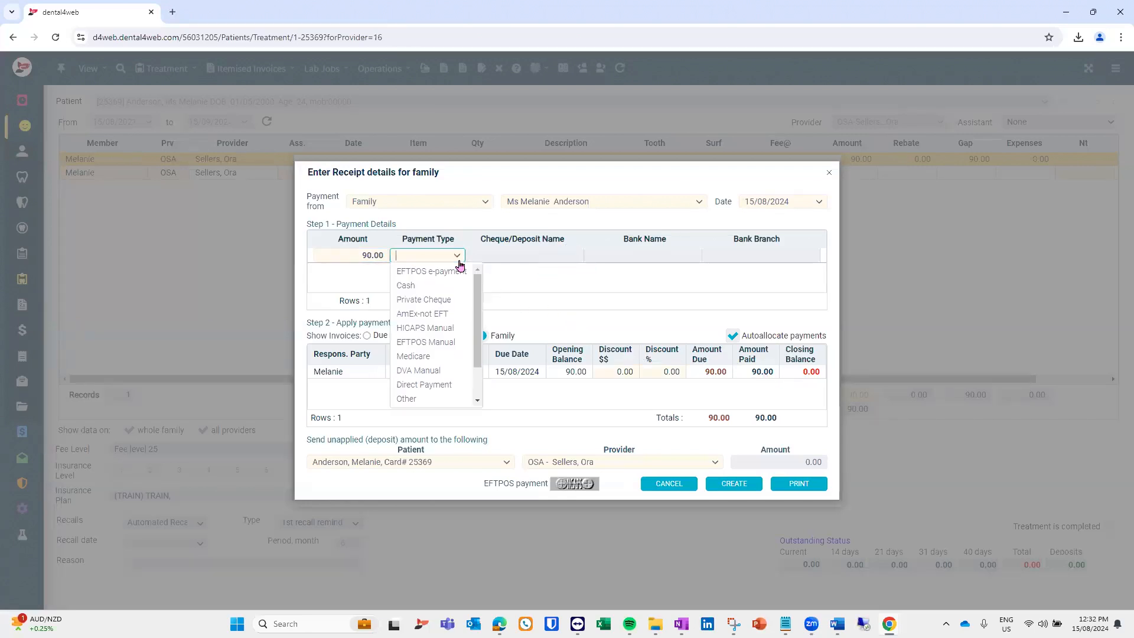
click(434, 290)
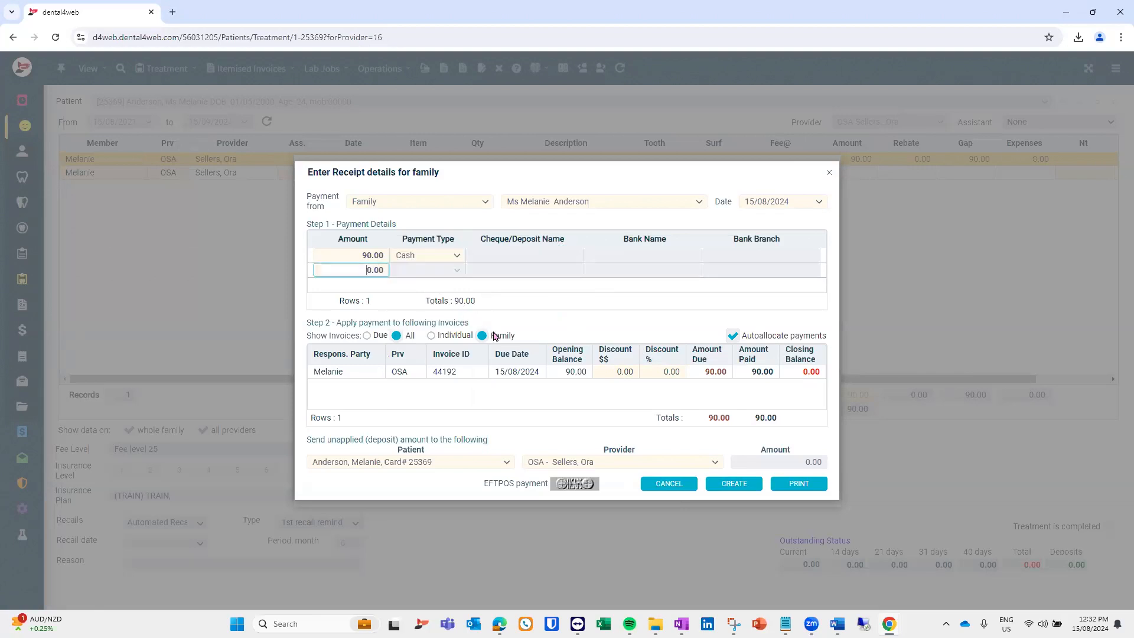
click(733, 484)
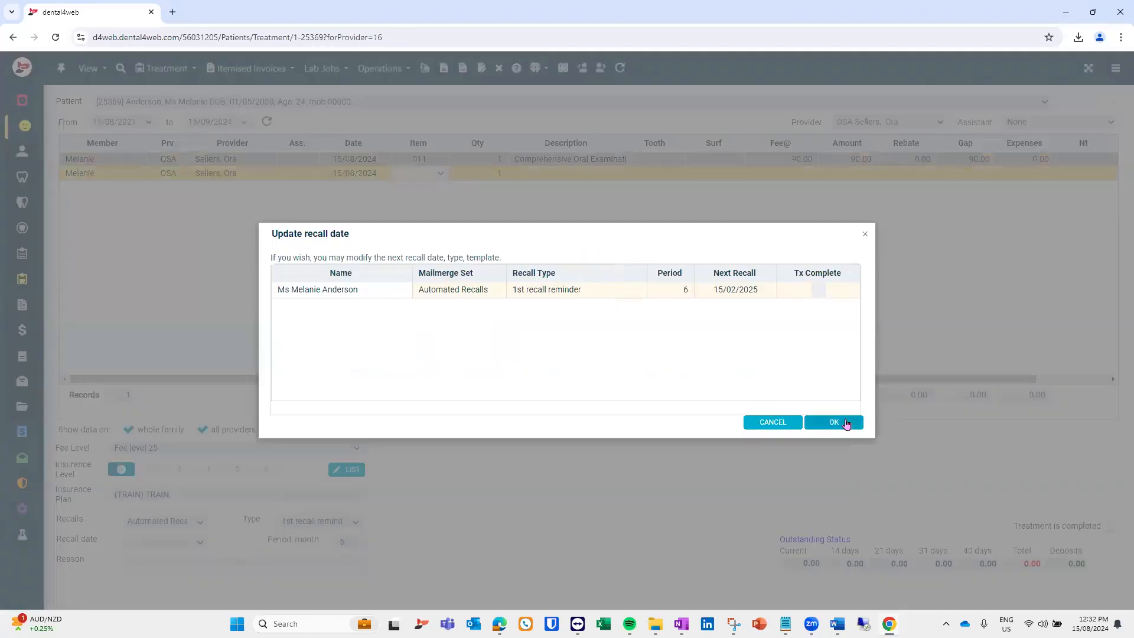
click(846, 424)
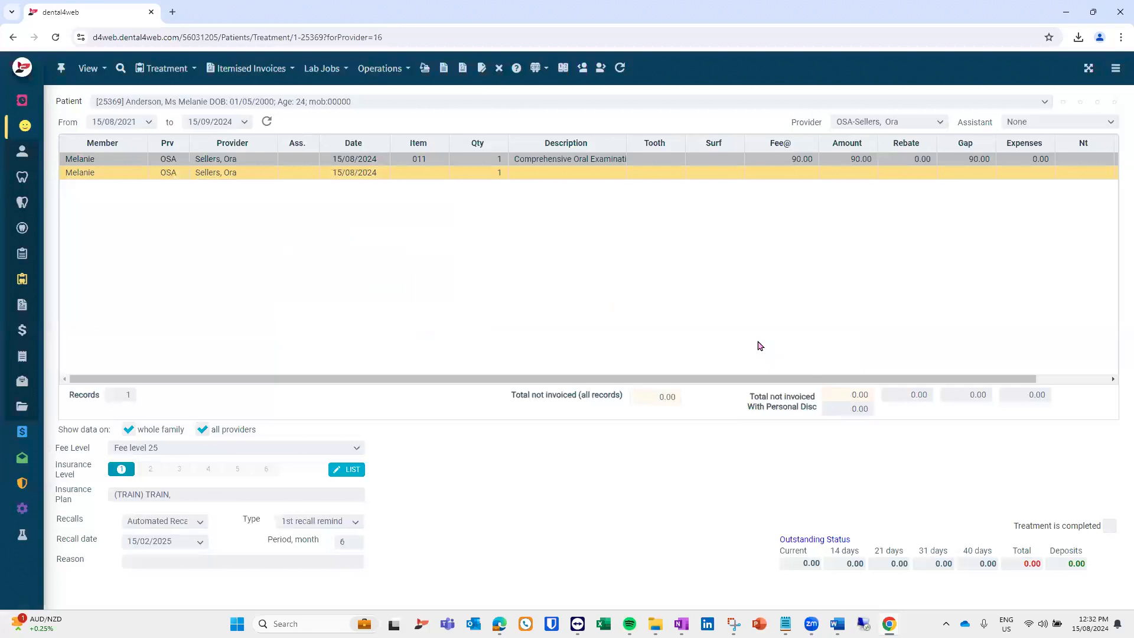
Enter a second 011 examination row at 90.00 and begin its itemised invoice.
click(427, 173)
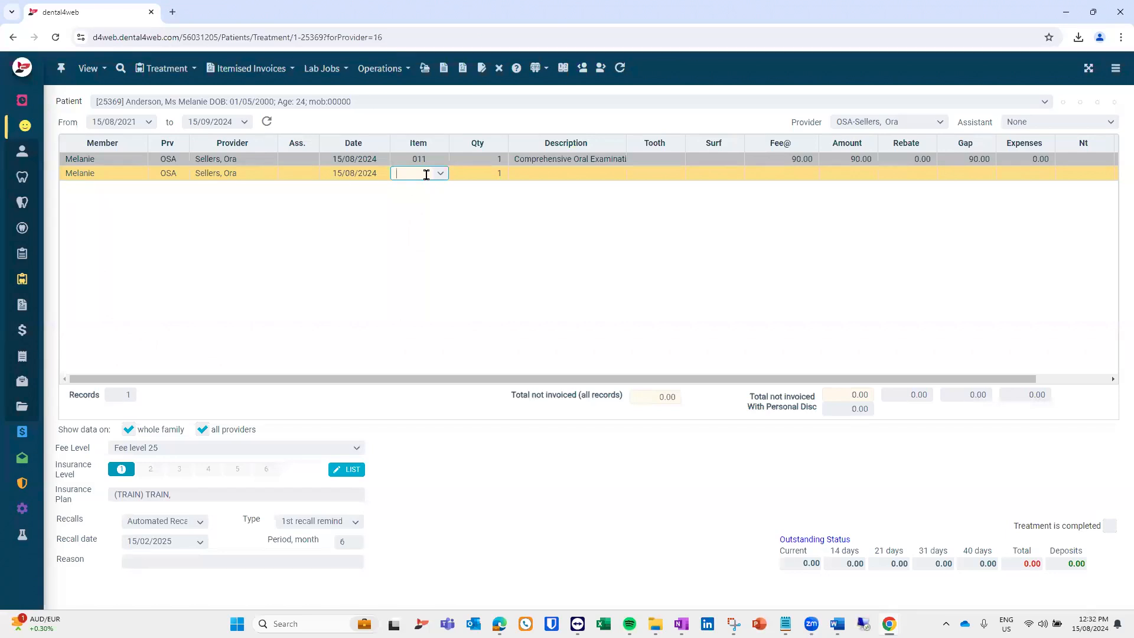
text(011)
key(Return)
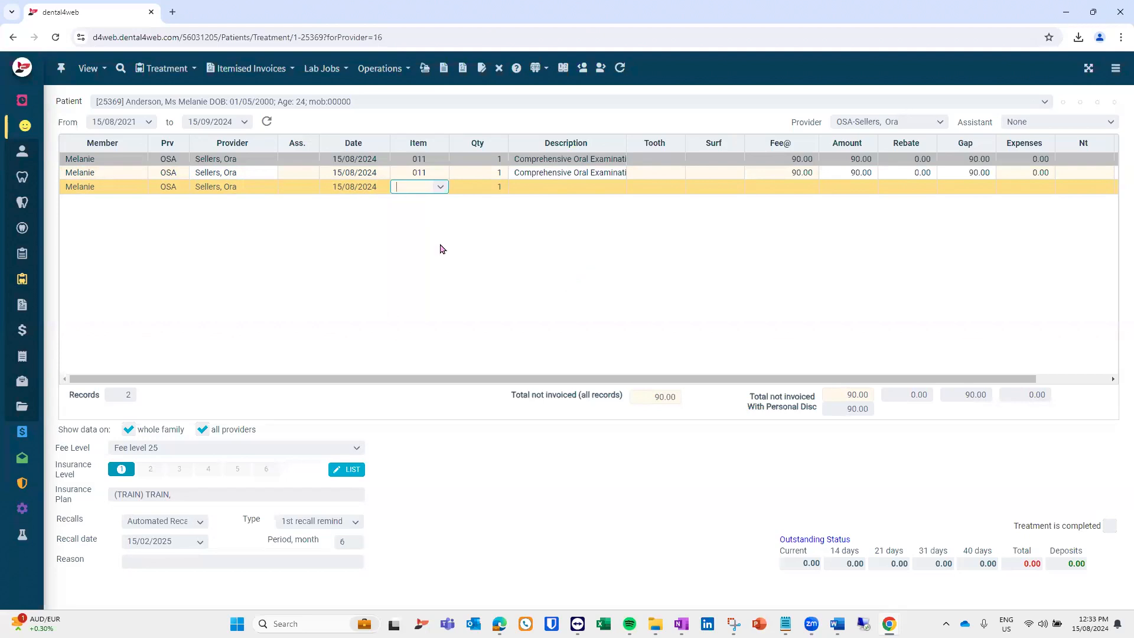
click(445, 73)
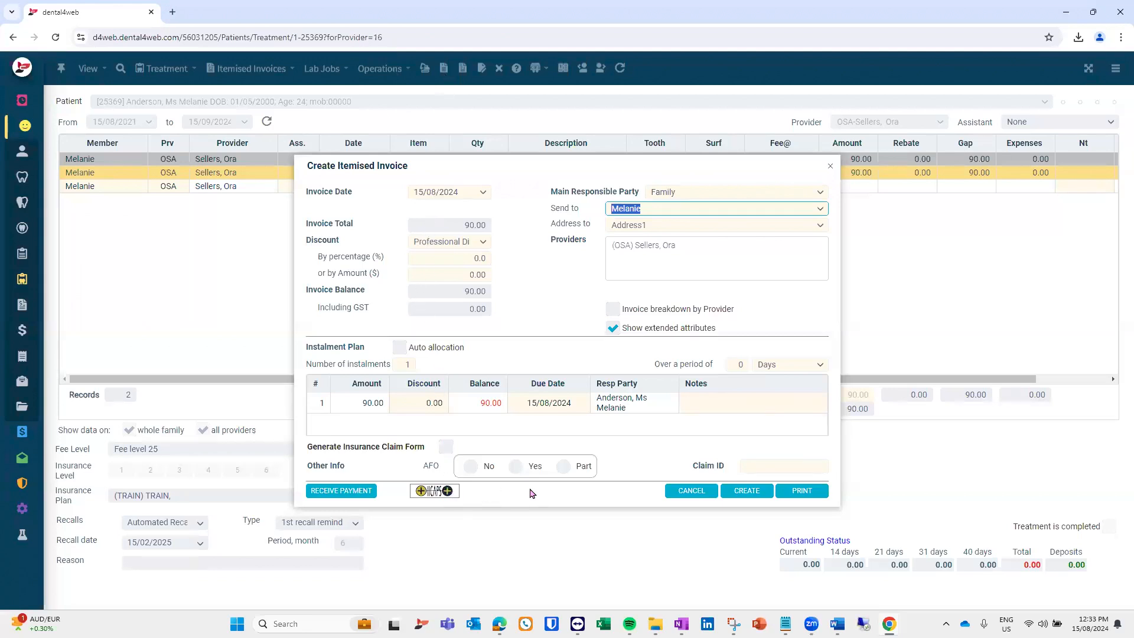
Create the second examination's invoice unpaid and accept the suggested recall date.
click(746, 501)
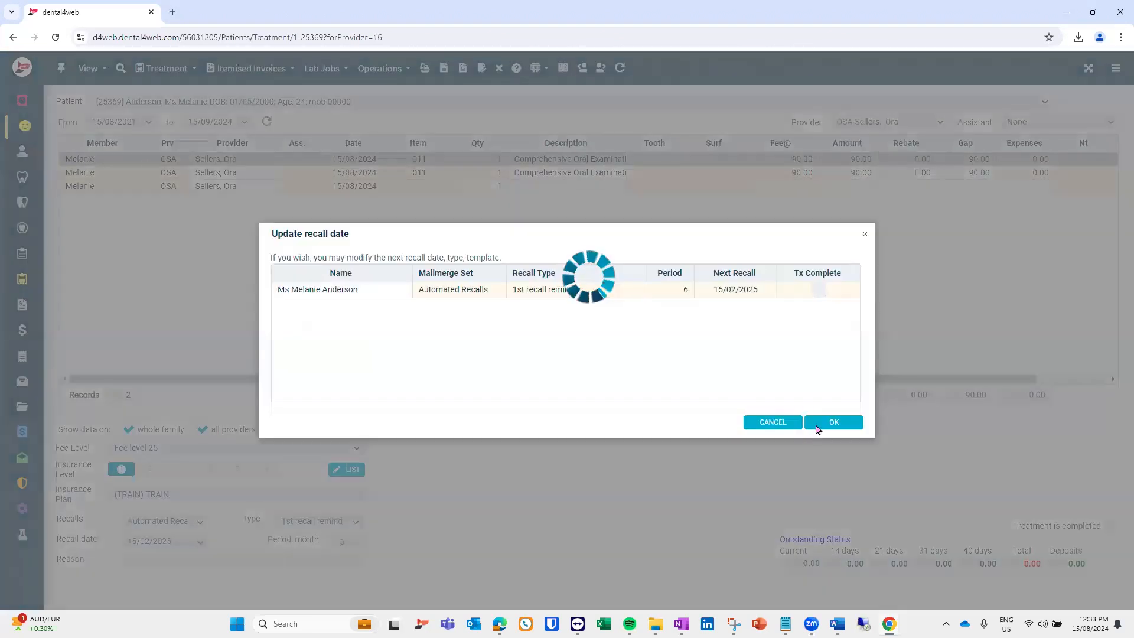
click(816, 425)
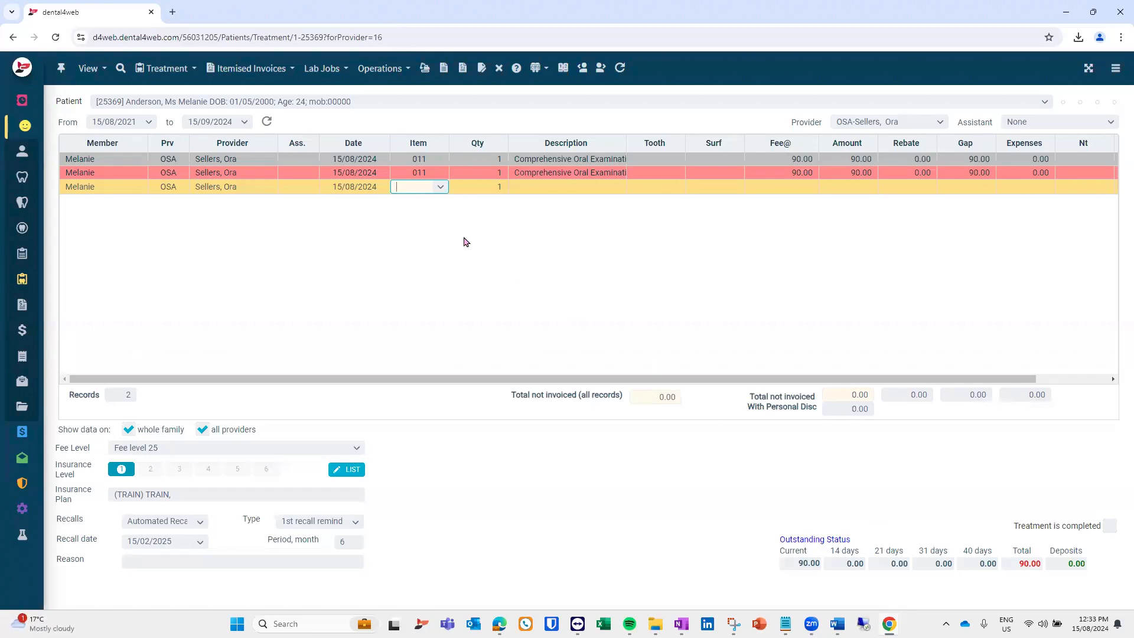
Enter a third 011 examination row at 90.00 and begin its itemised invoice.
click(414, 188)
text(011)
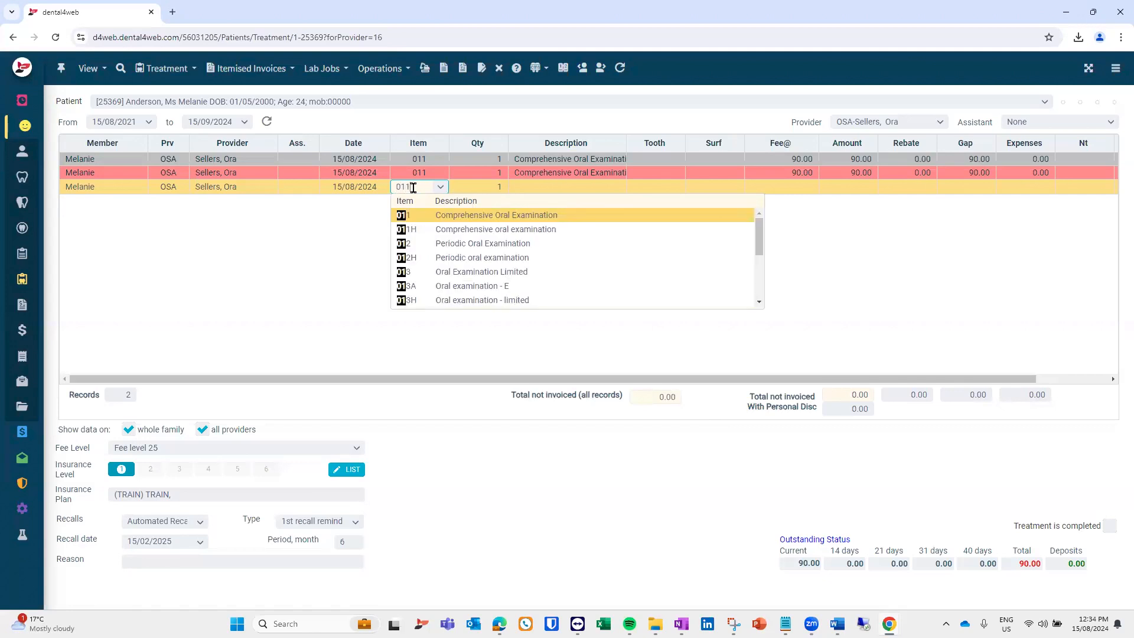
key(Return)
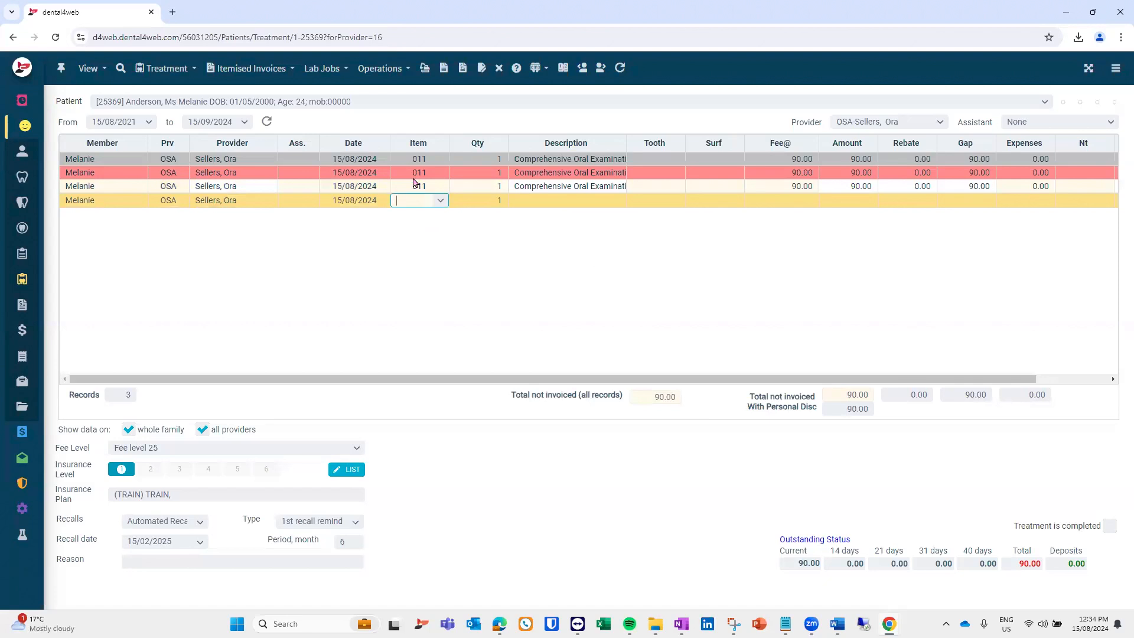
click(443, 75)
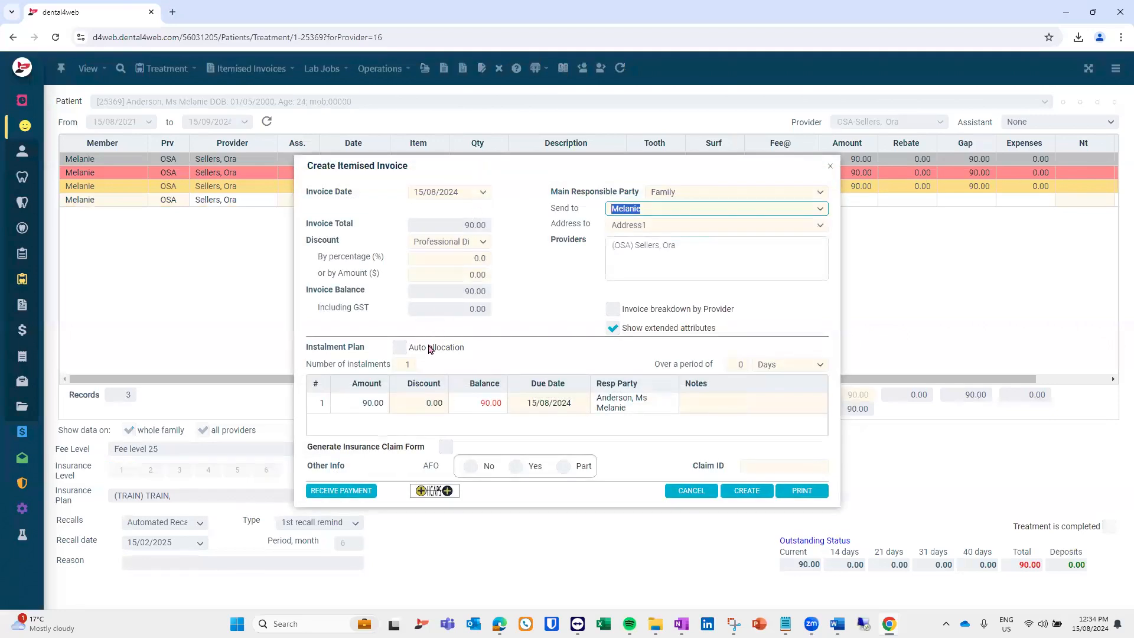
Enter a 1.00 Cash payment for the third invoice.
click(370, 491)
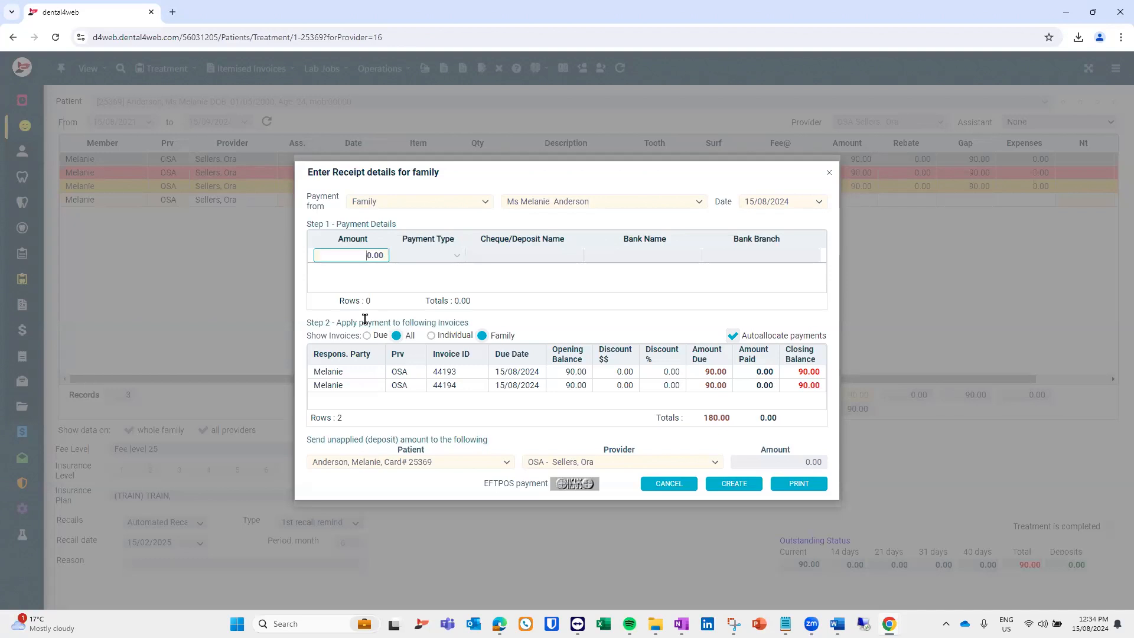
text(1)
key(Tab)
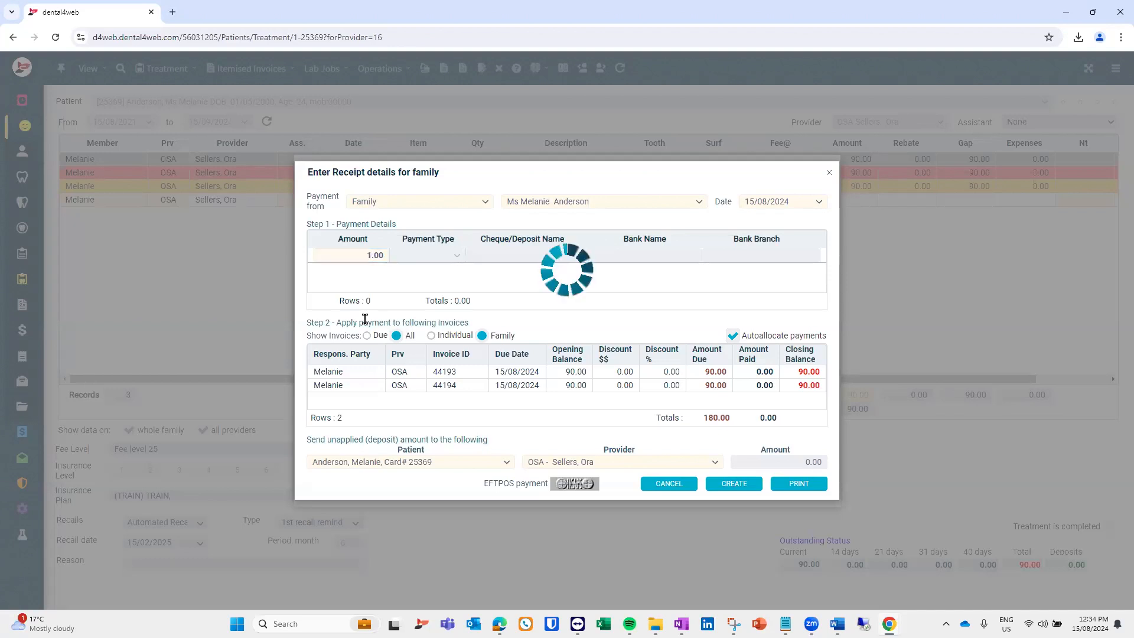
click(454, 260)
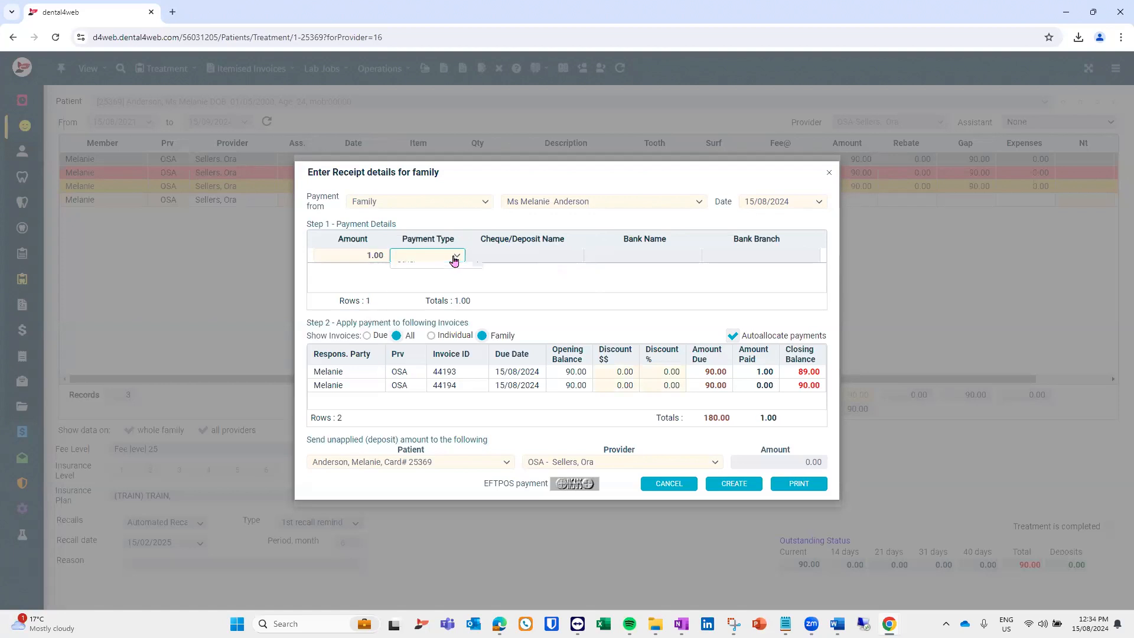
click(417, 286)
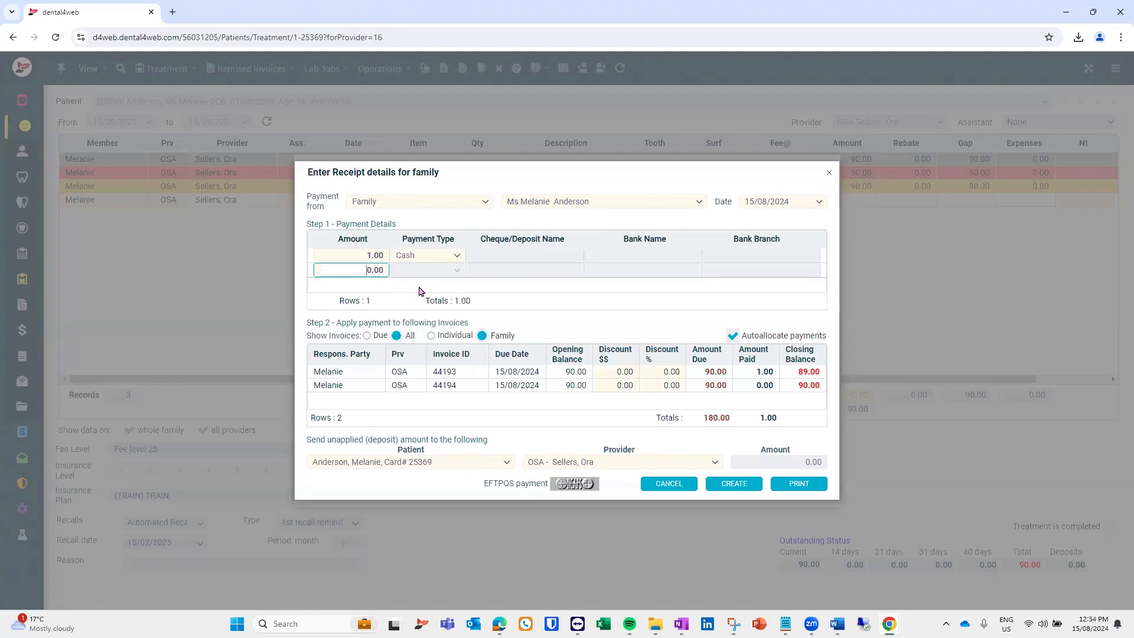
Turn off autoallocation, apply the 1.00 to invoice 44194, and create the receipt and invoice.
click(733, 339)
click(758, 389)
text(1)
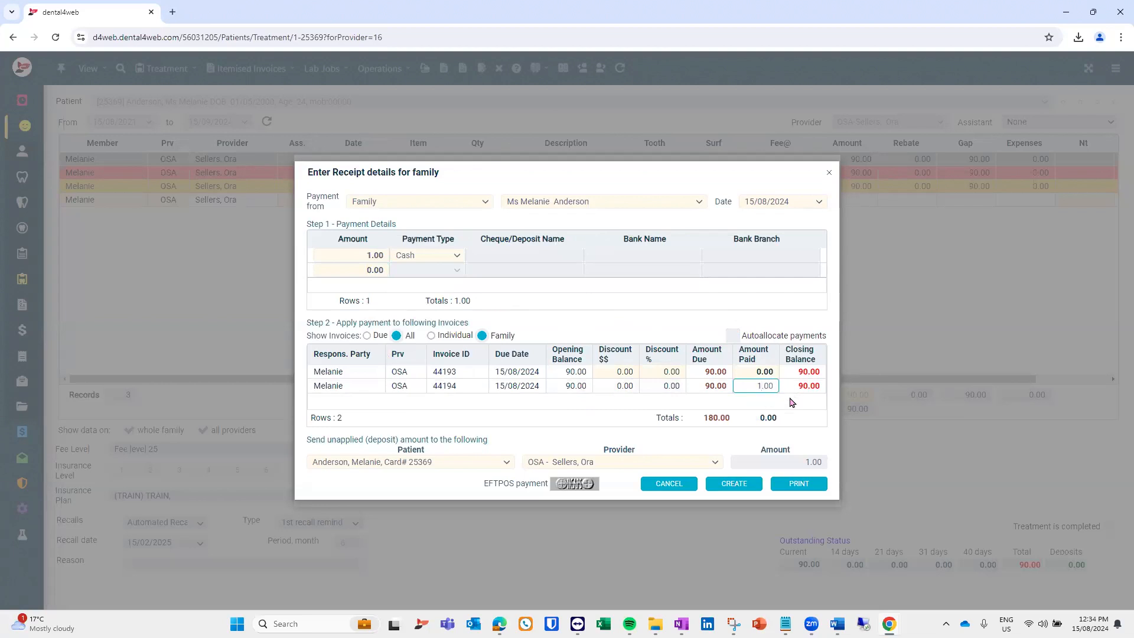
click(749, 485)
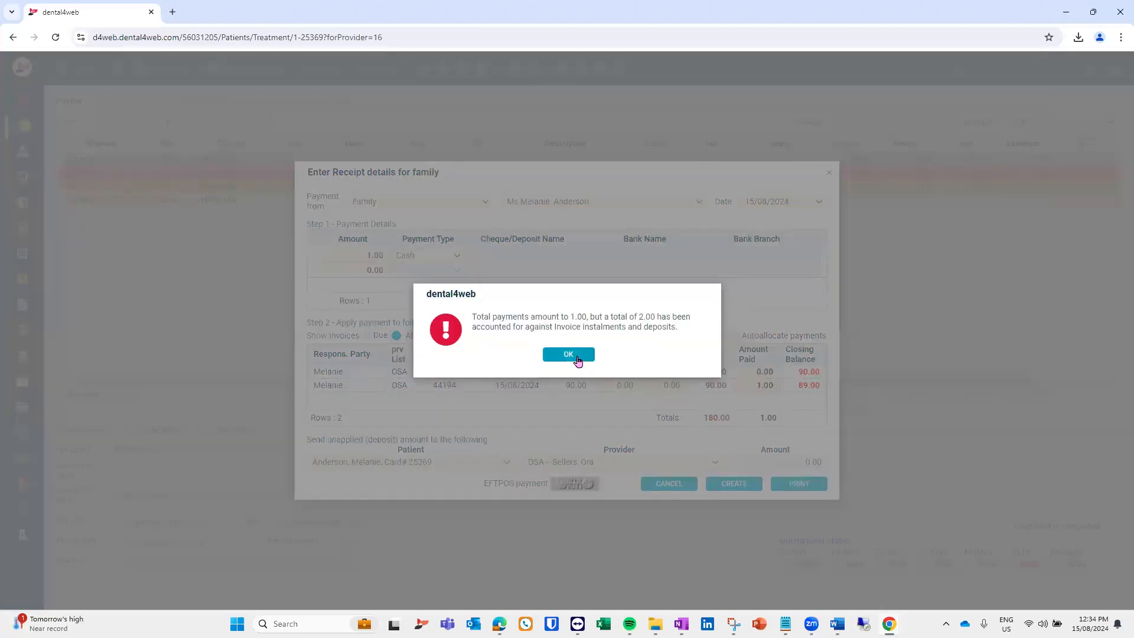
click(578, 358)
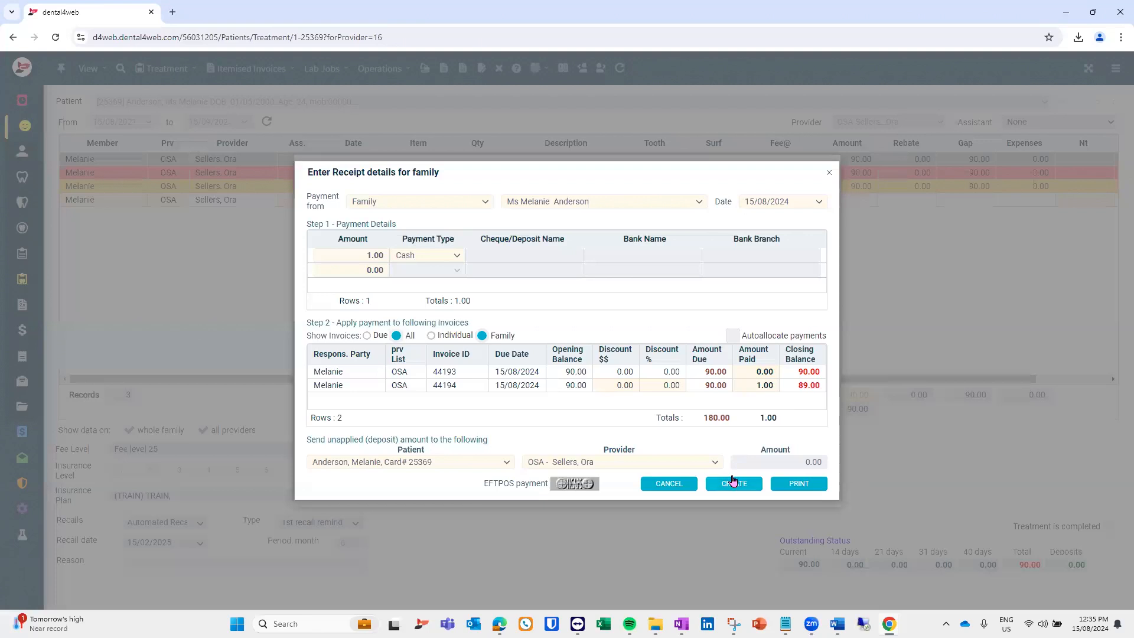
click(732, 483)
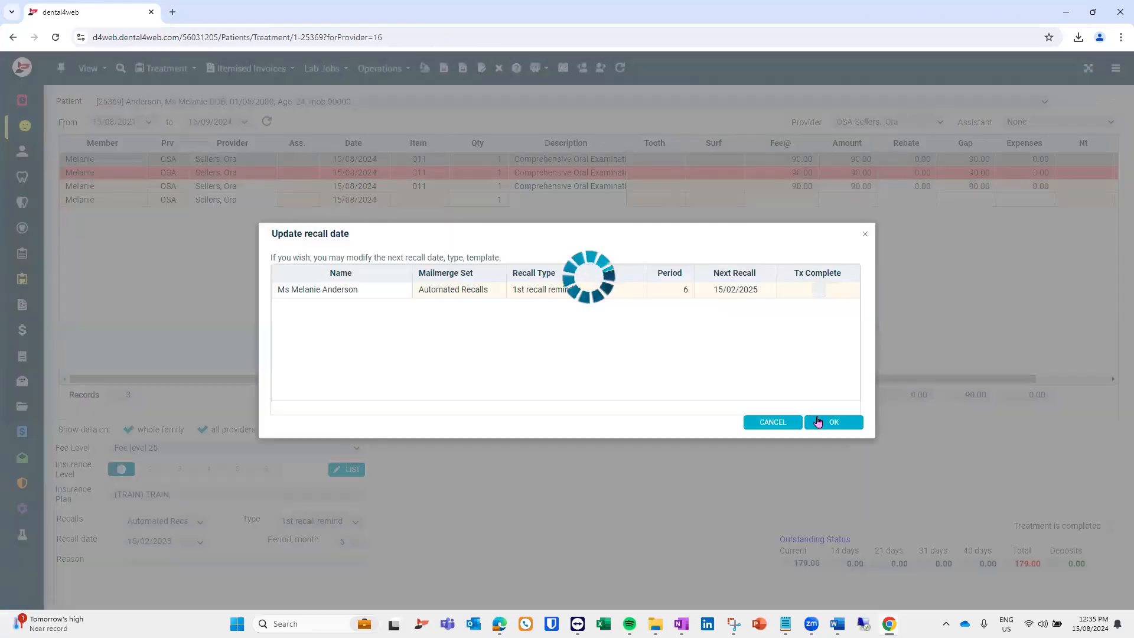
Accept the recall date, then enter a fourth 011 examination and begin its itemised invoice.
click(818, 421)
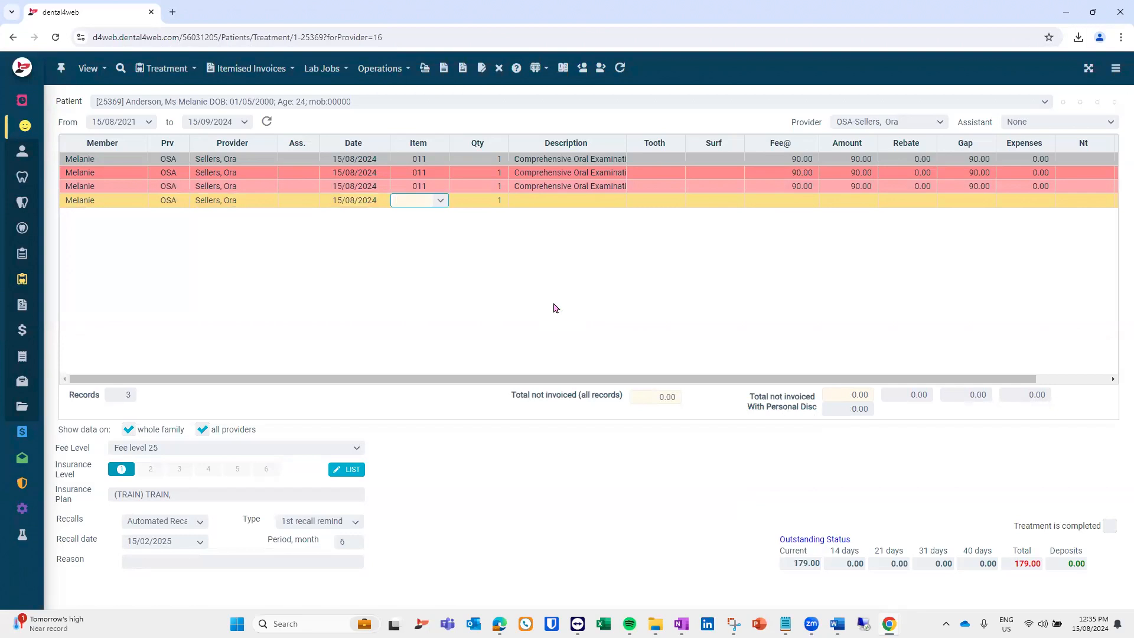
text(011)
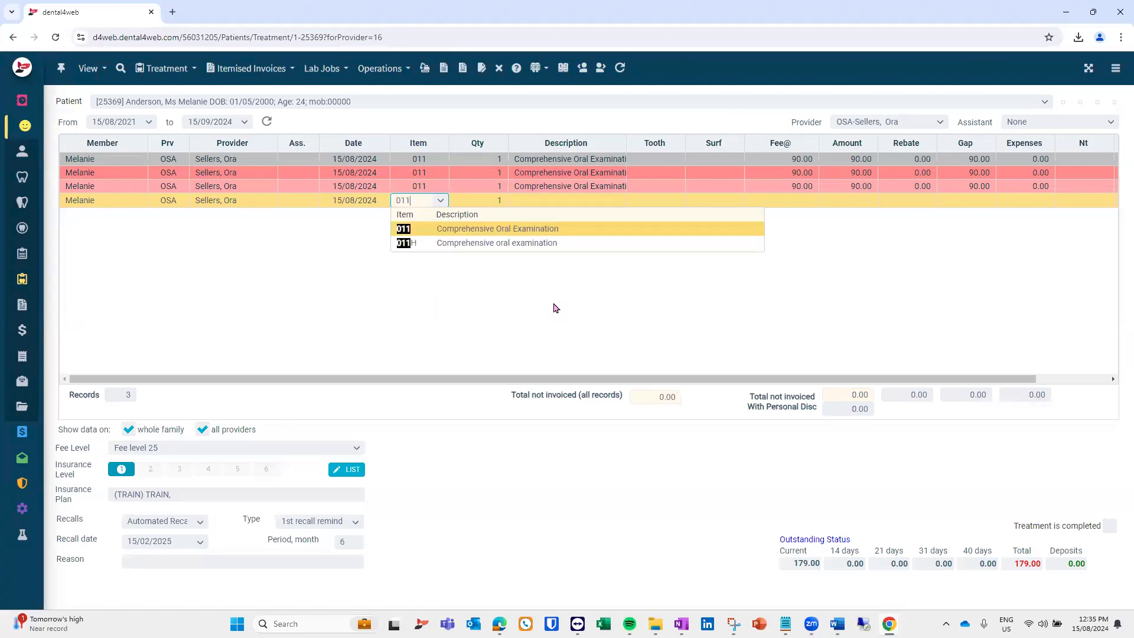
key(Tab)
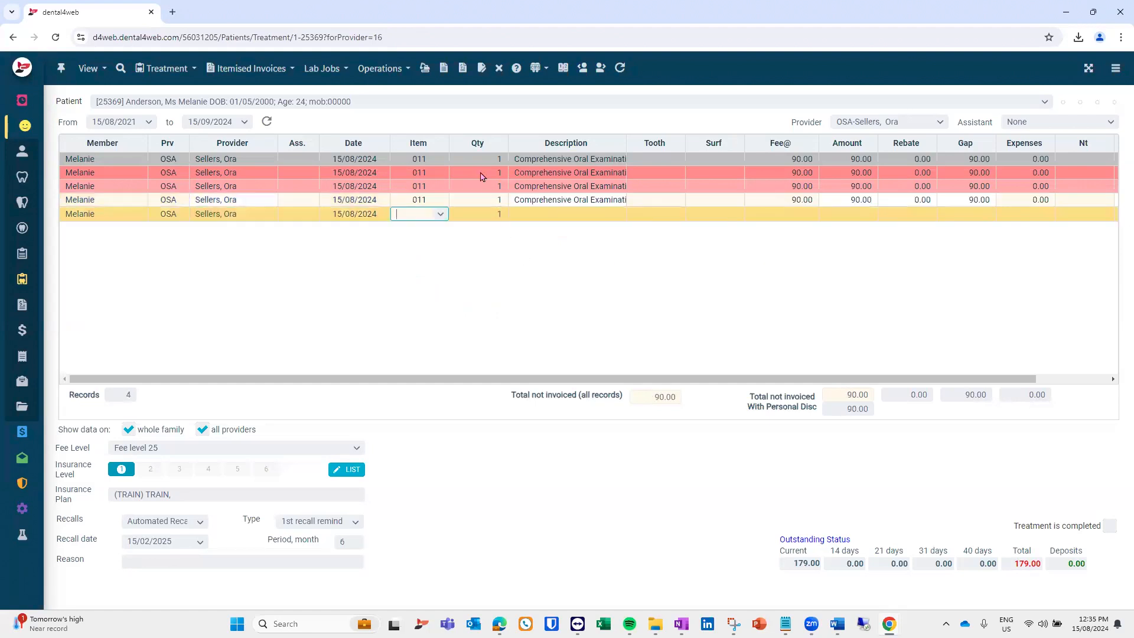
click(444, 69)
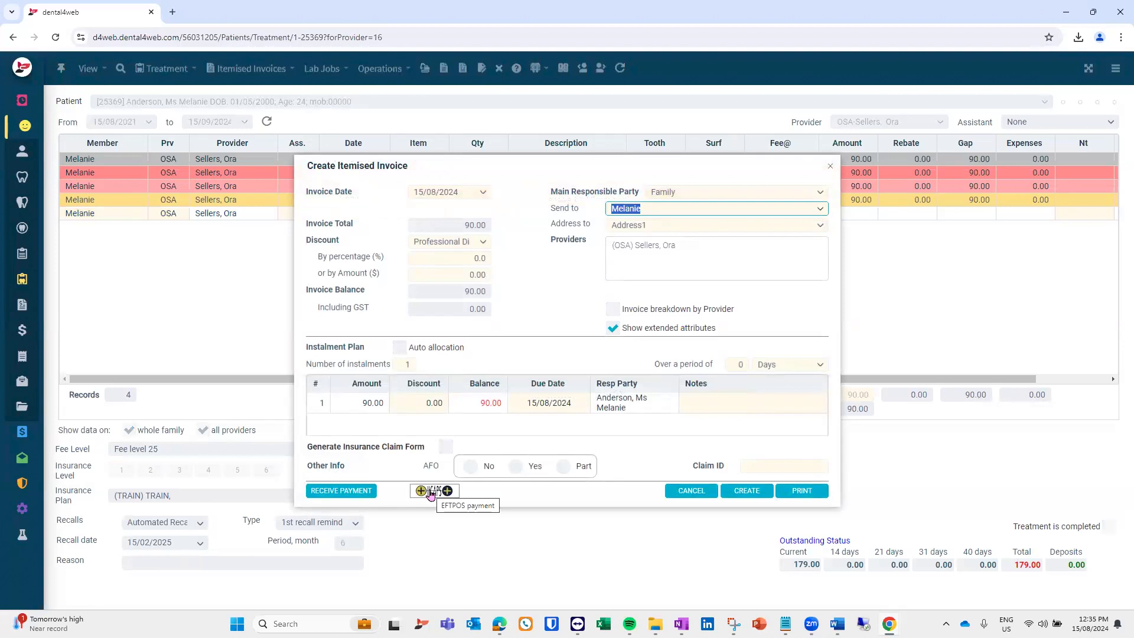
Cancel the invoice, leaving the fourth 011 examination uninvoiced at 90.00 beside a new blank row.
click(703, 492)
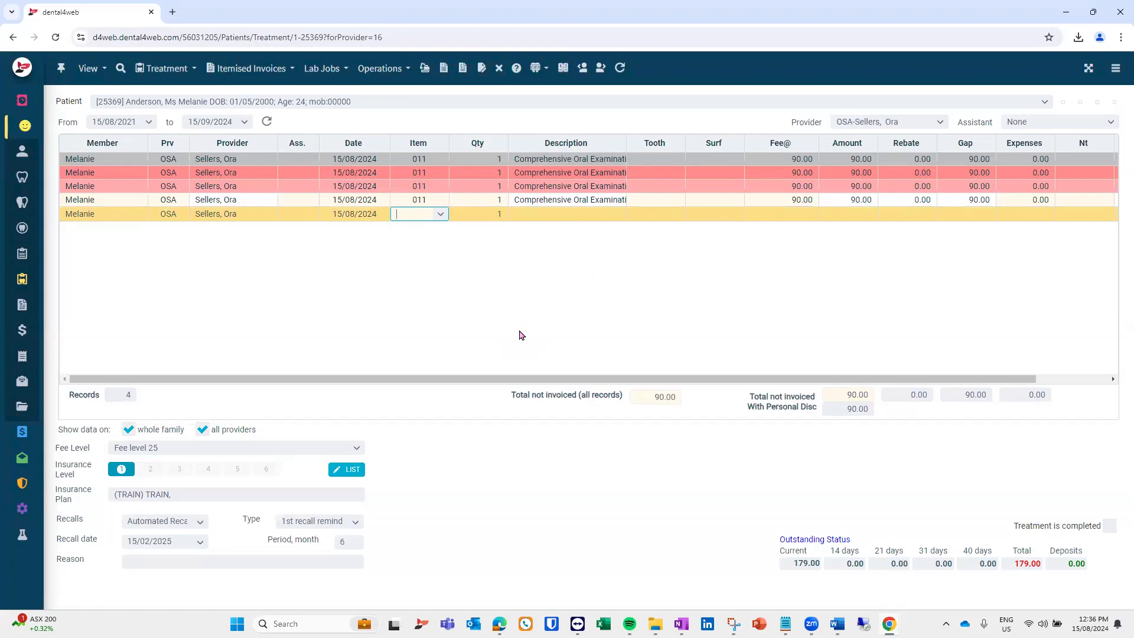
click(426, 204)
click(423, 202)
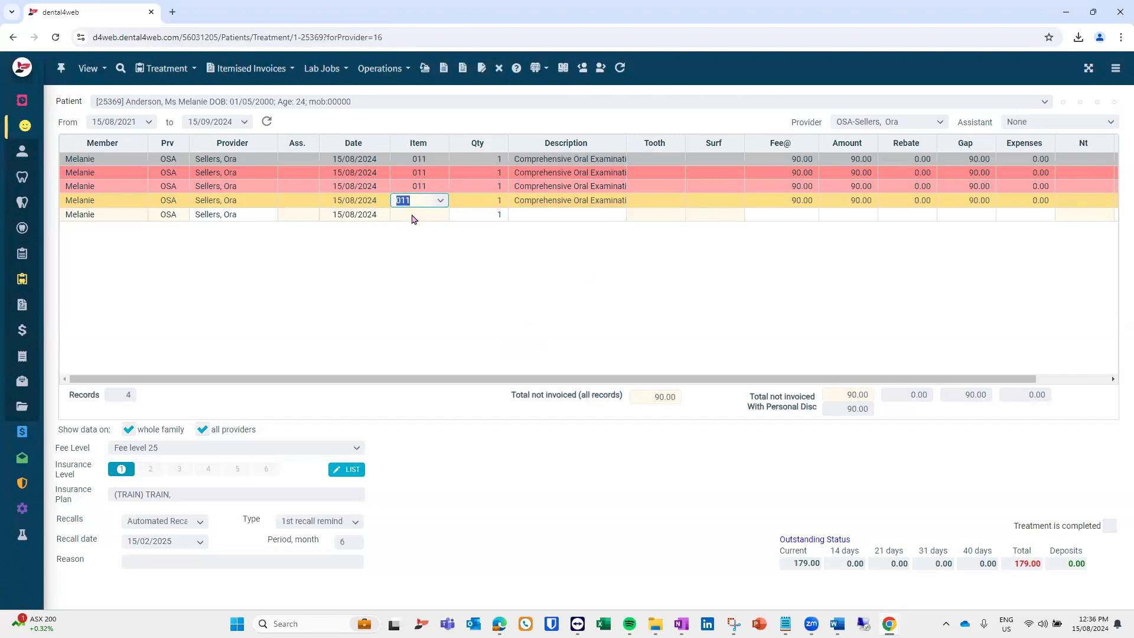
click(413, 215)
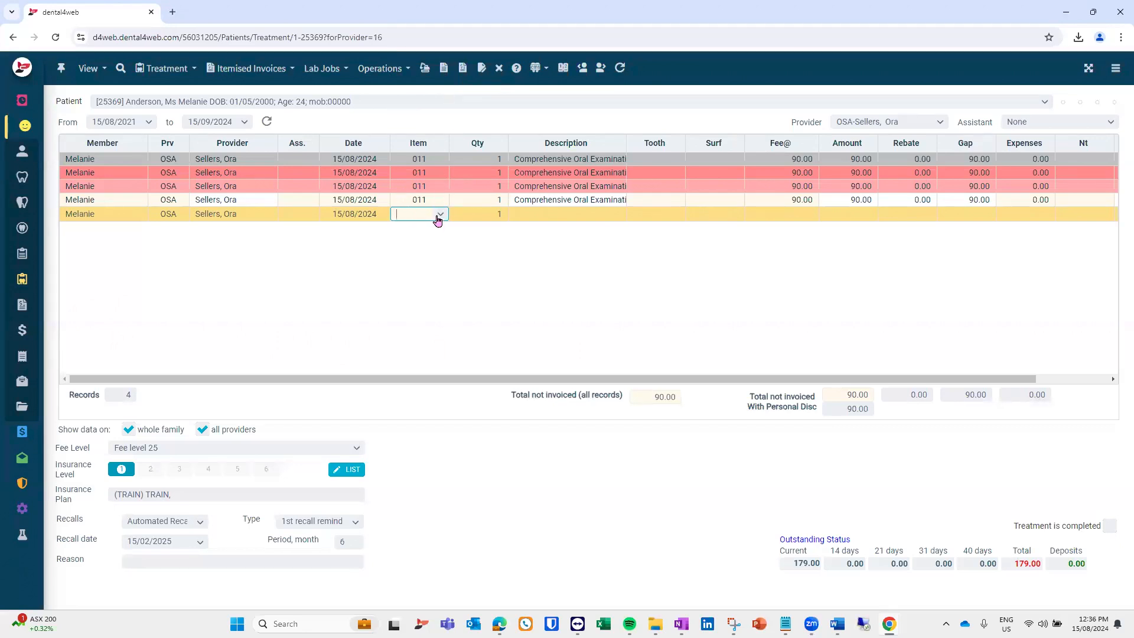
Invoice the fourth examination with a 10% discount, reducing it to 81.00, and take payment.
click(447, 77)
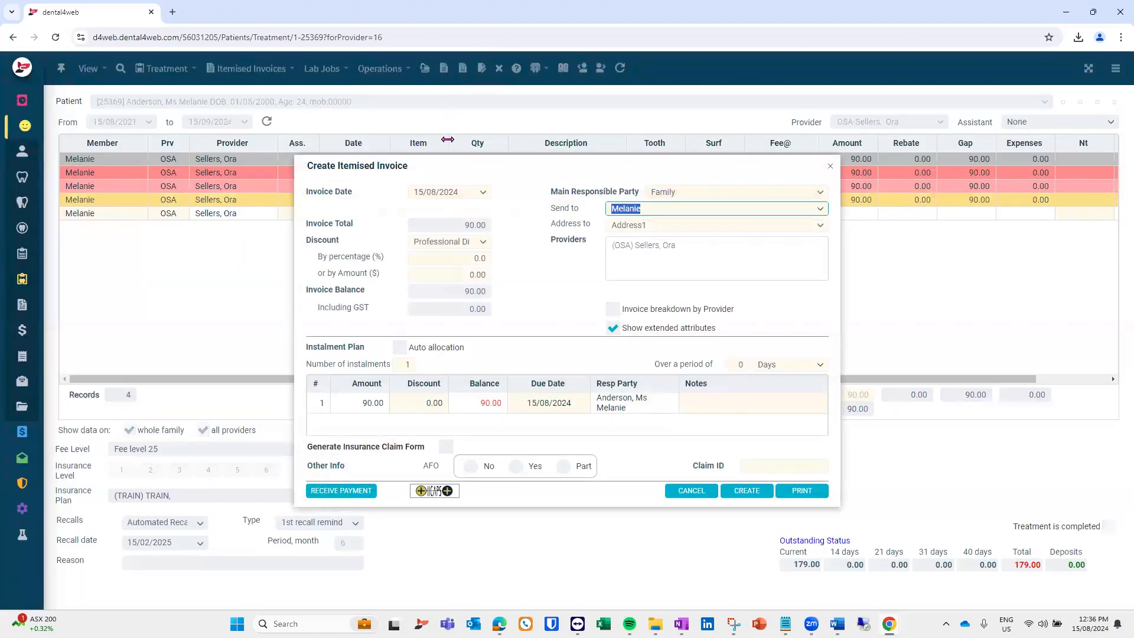
click(454, 249)
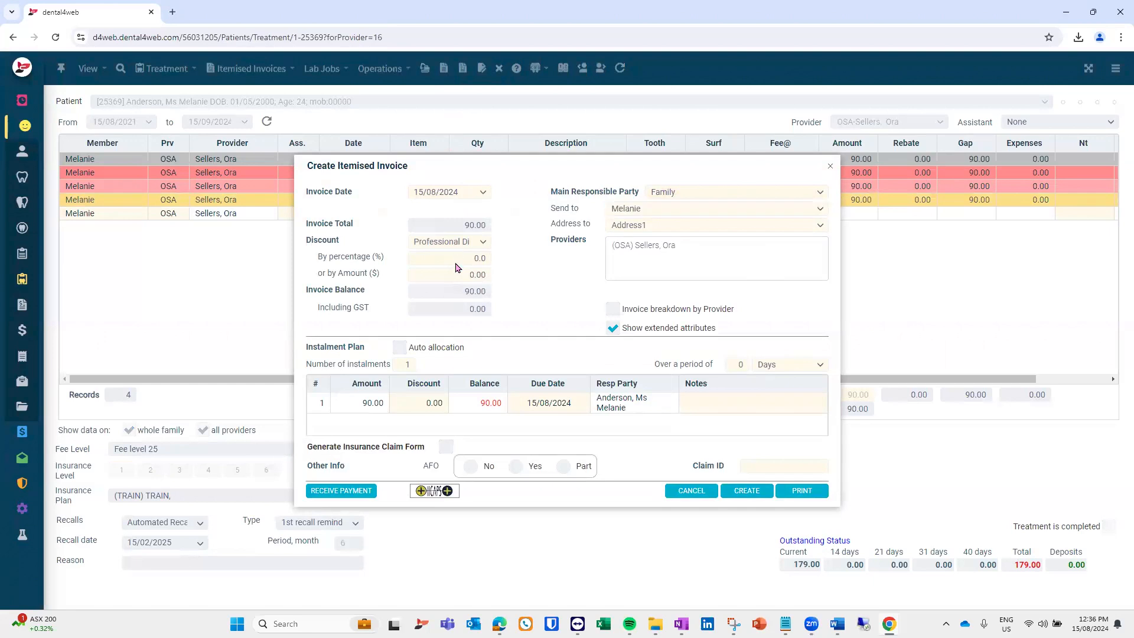
click(456, 272)
click(460, 256)
text(10)
key(Tab)
click(372, 492)
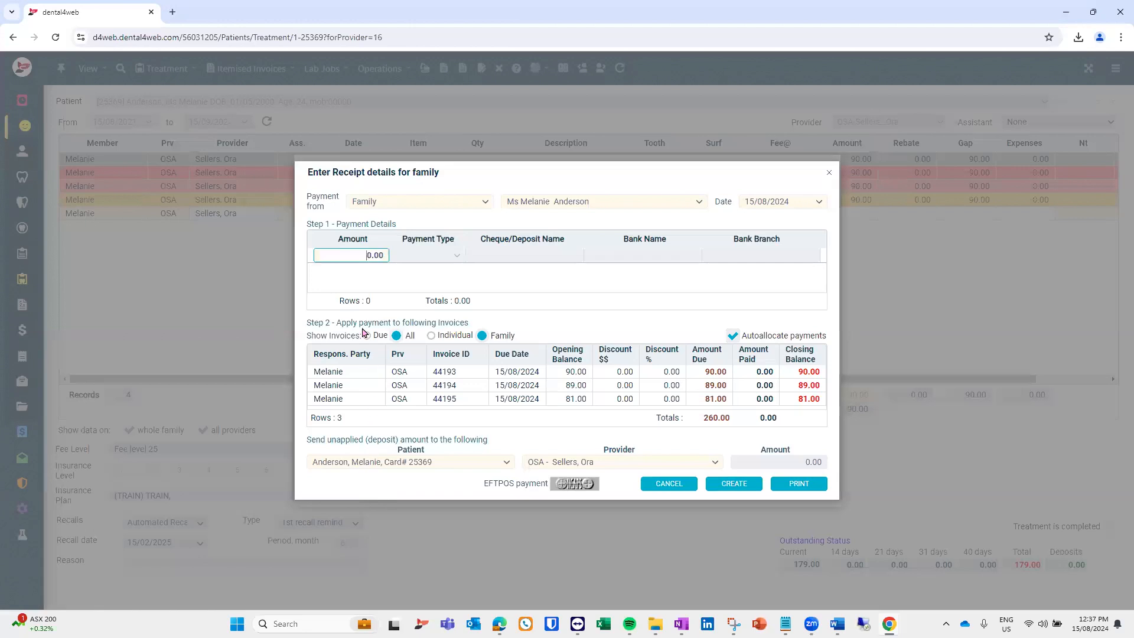
Save an 81.00 Cash receipt allocated manually in full to invoice 44195.
text(81)
key(Tab)
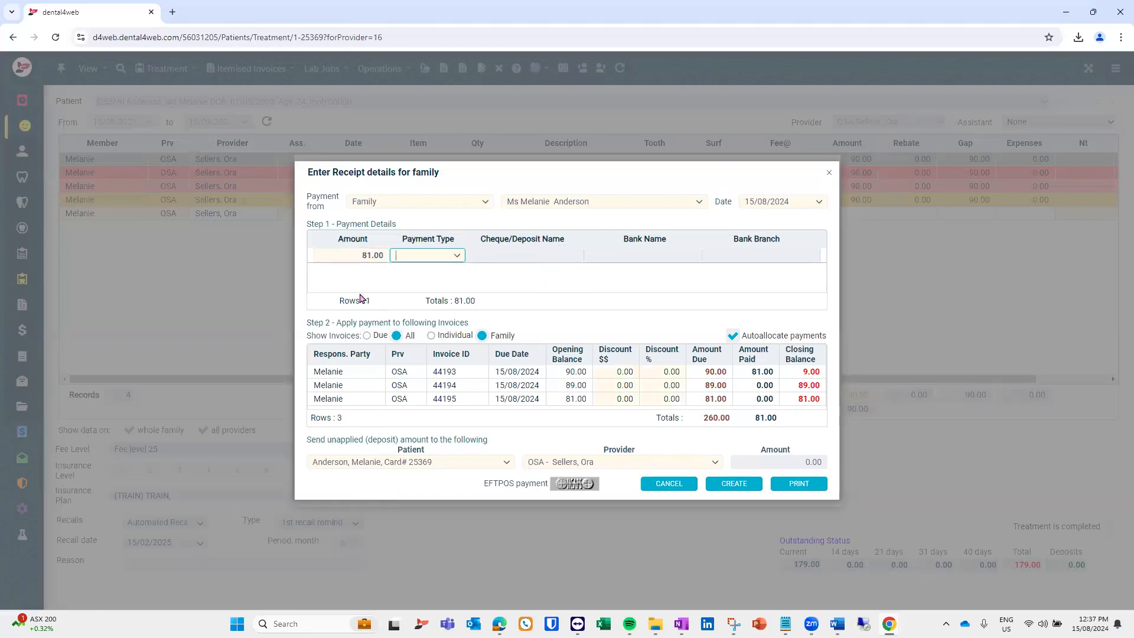
click(733, 337)
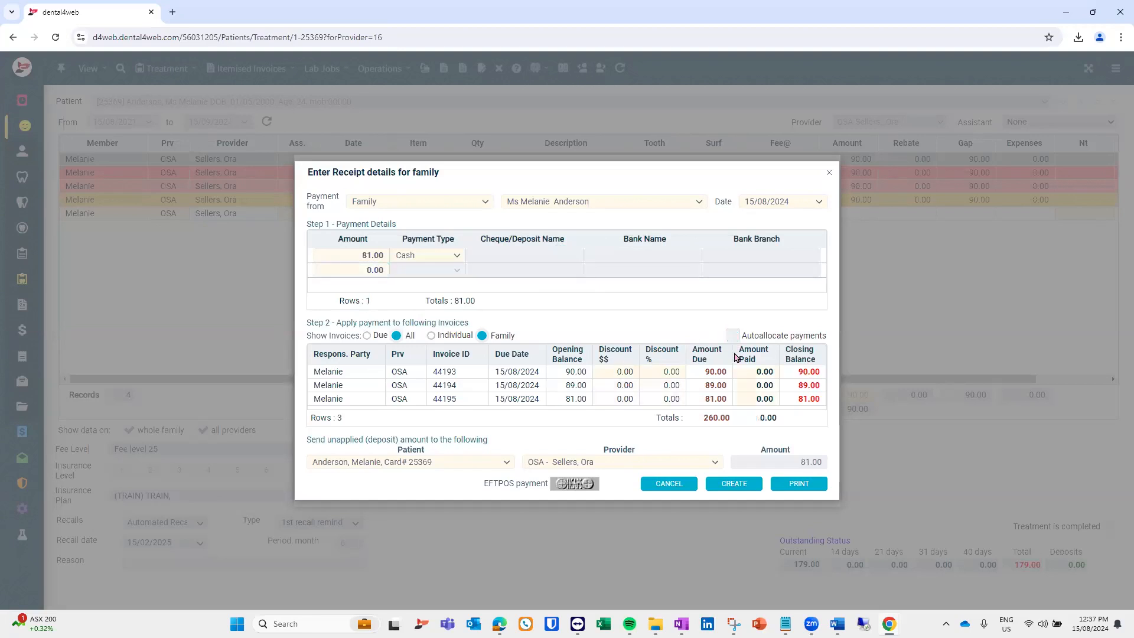
click(762, 400)
text(81)
key(Tab)
click(740, 483)
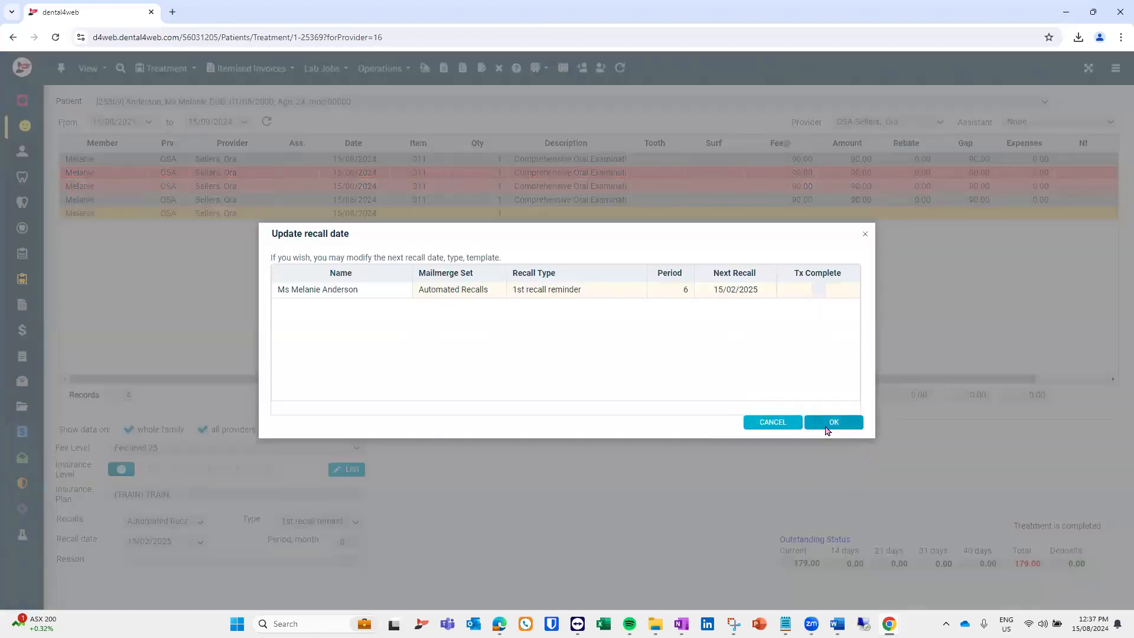
Dismiss the recall date prompt and set the recall reminder type to none.
click(827, 430)
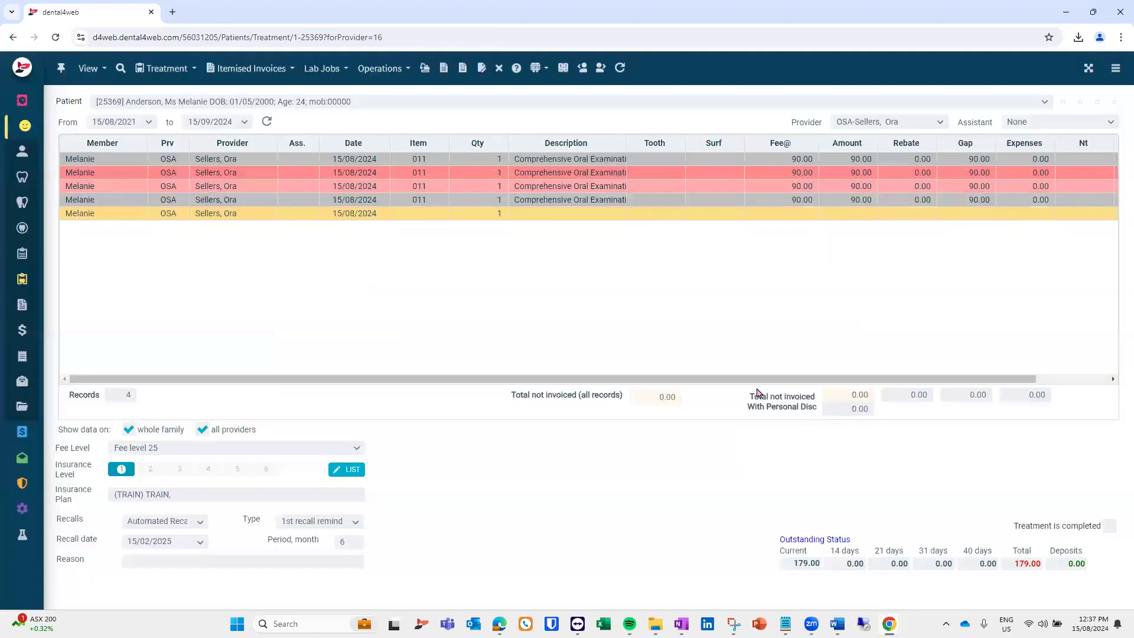
click(350, 525)
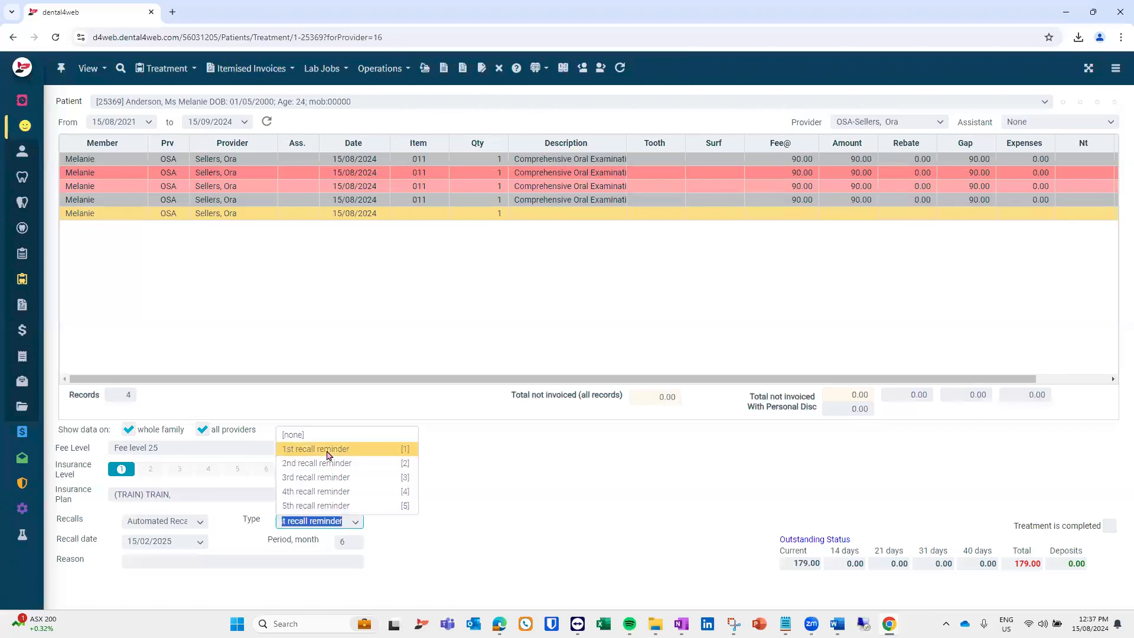
click(331, 437)
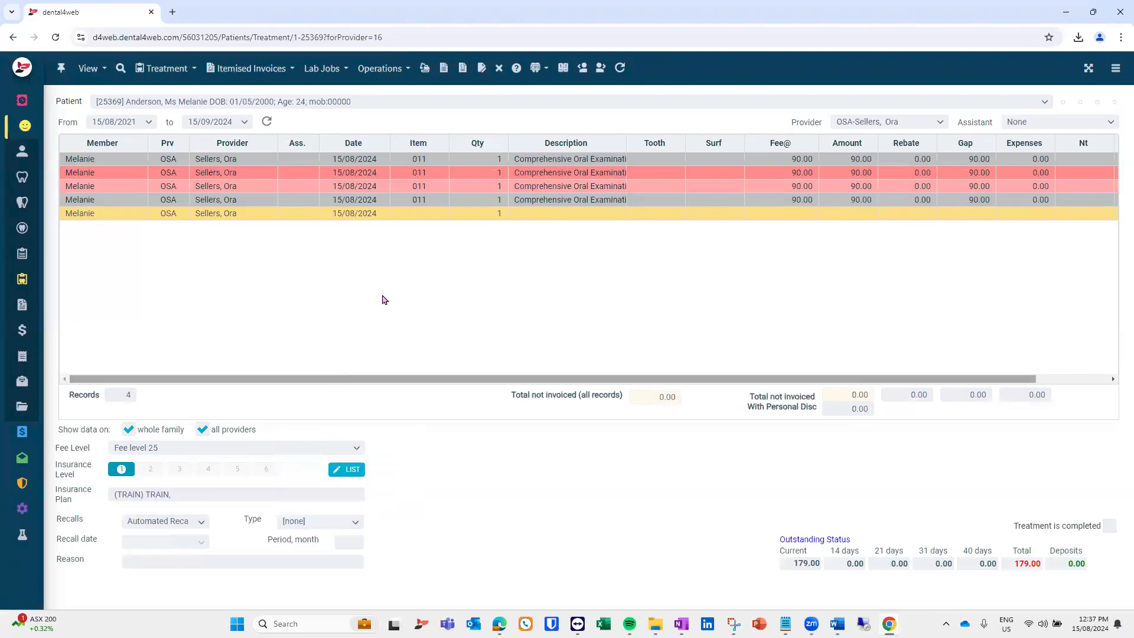
Add item 011 Comprehensive Oral Examination at 90.00 on the new treatment line.
click(426, 216)
text(011)
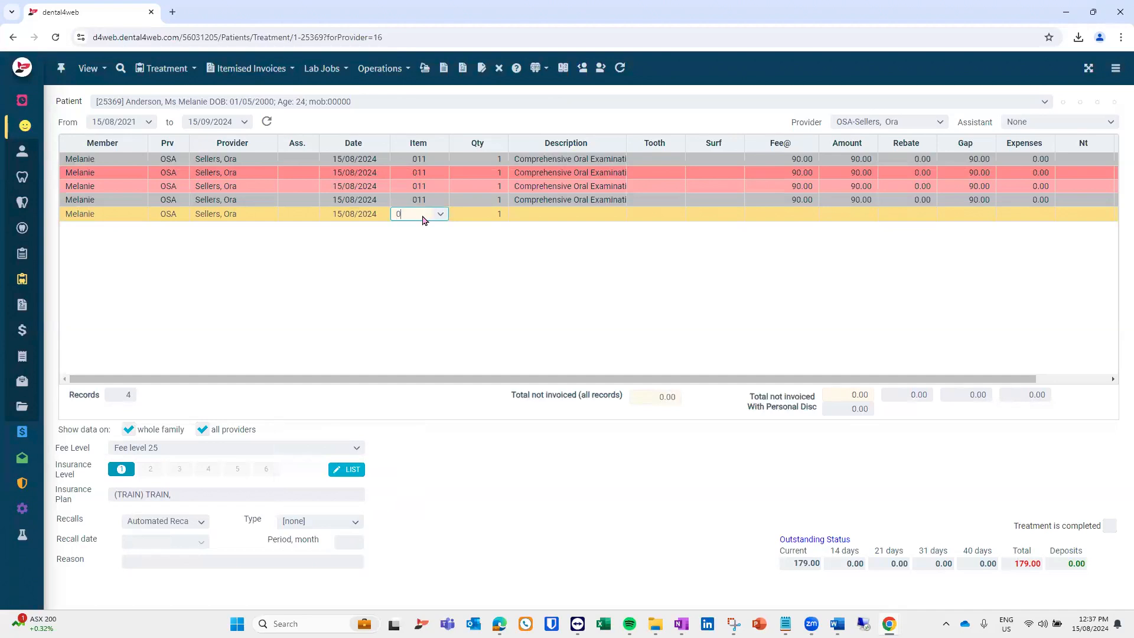
key(Return)
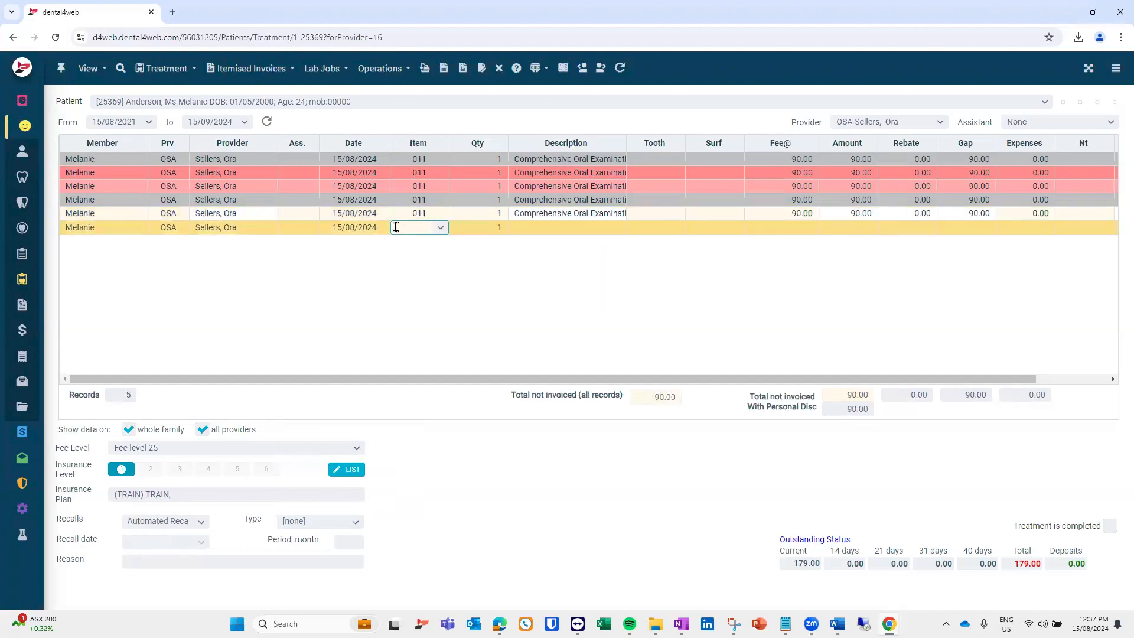
Create an itemised invoice for the 90.00 examination with a 10% discount, leaving 81.00.
click(445, 76)
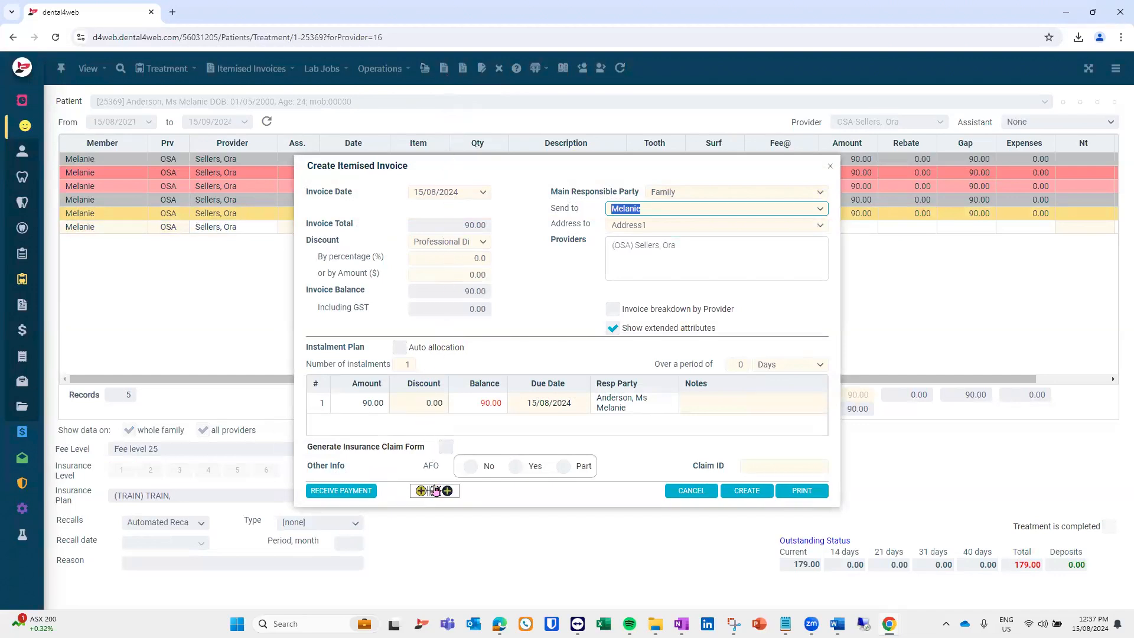
click(465, 257)
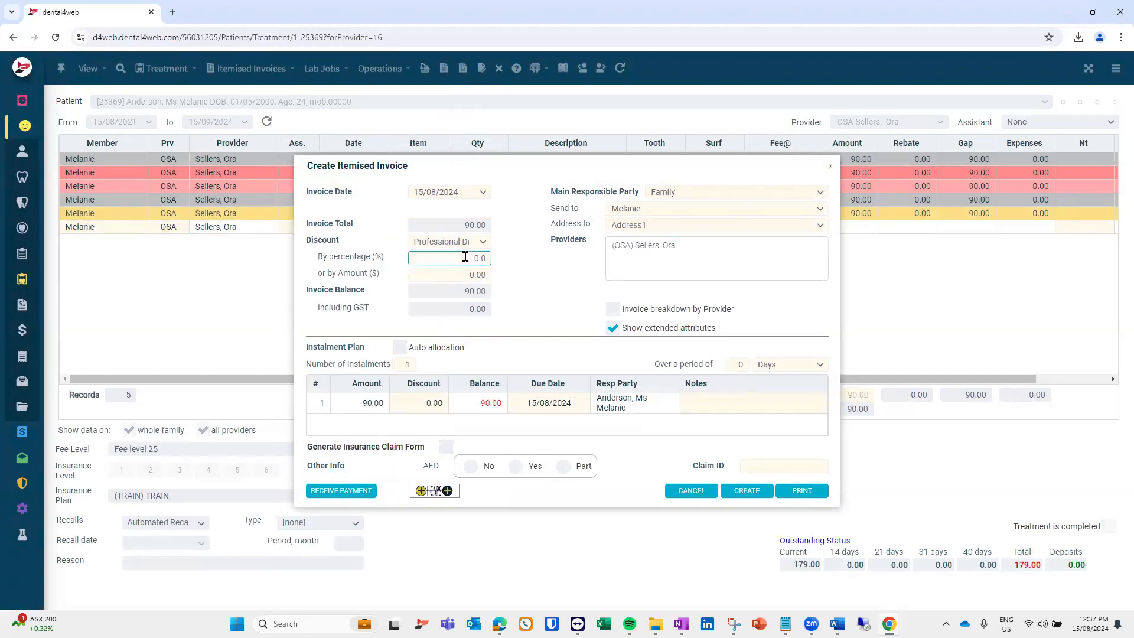
text(1)
key(Tab)
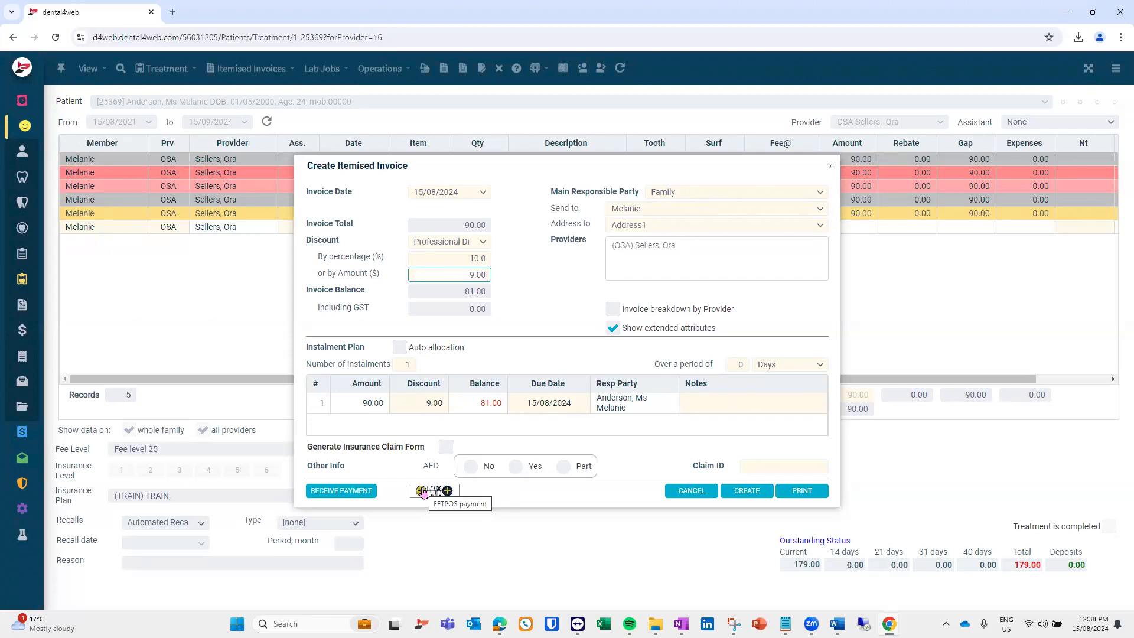
Open the family receipt form listing invoice 44196 for 81.00, with 260.00 due.
click(365, 494)
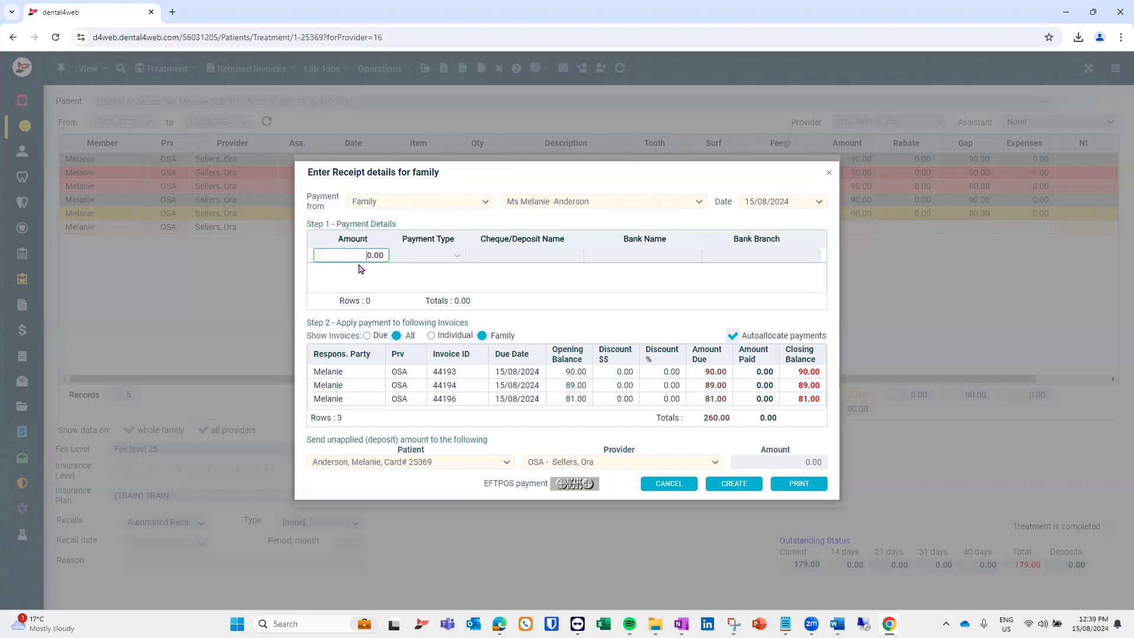
Enter an 81.00 family payment with Cash as the payment type.
text(0)
text(1)
key(Tab)
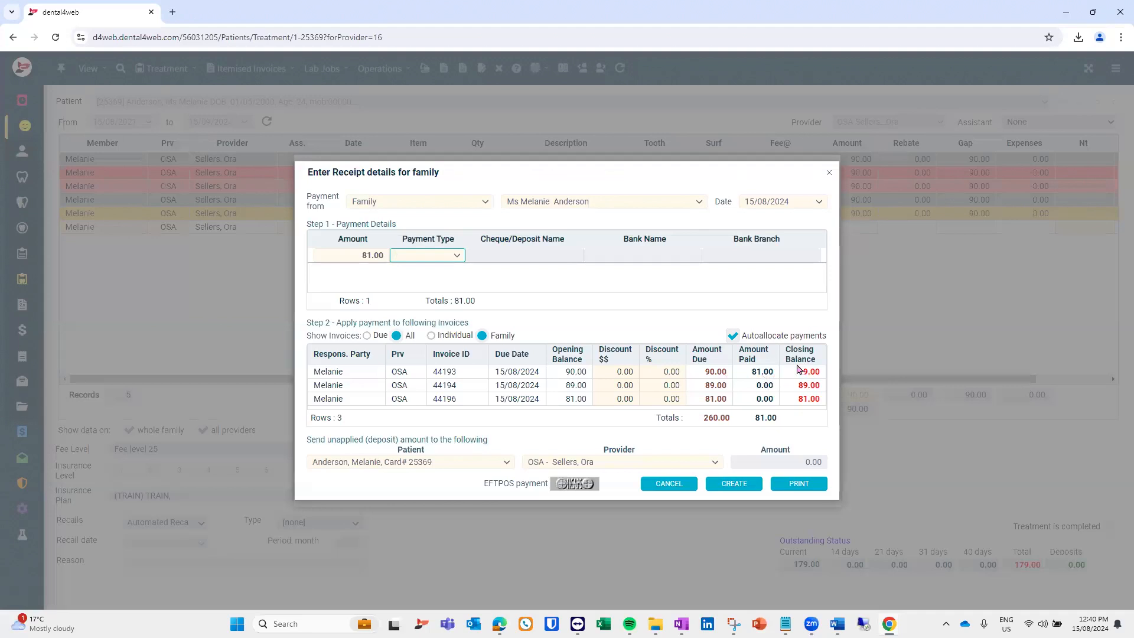
text(Cash)
key(Tab)
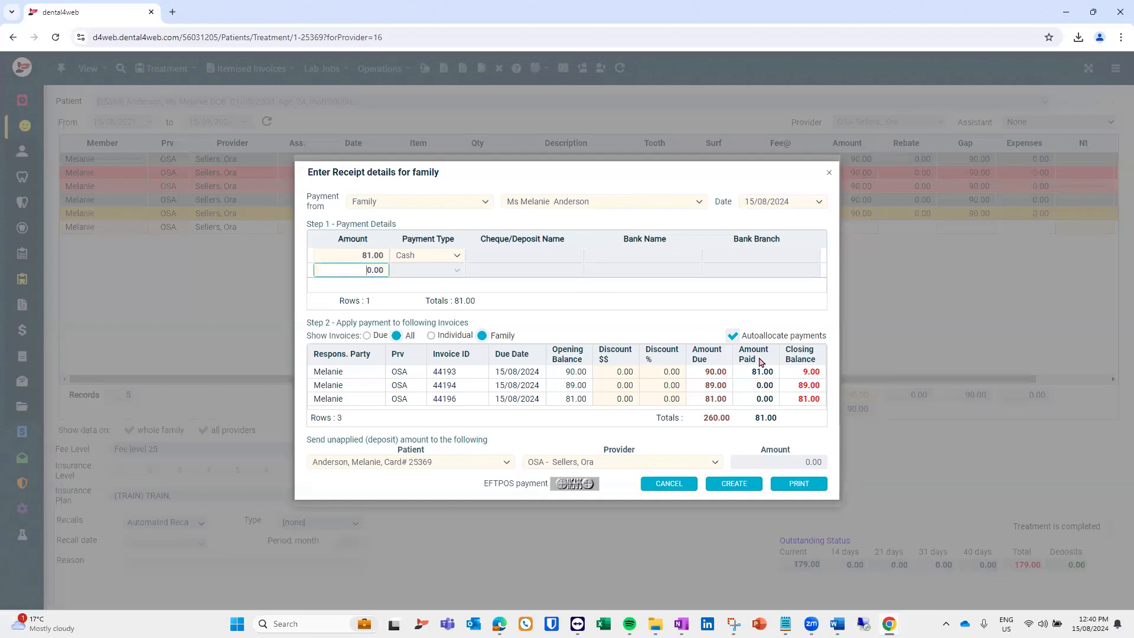
Turn off autoallocation, apply 81.00 to the newest invoice only, and save the receipt.
click(732, 339)
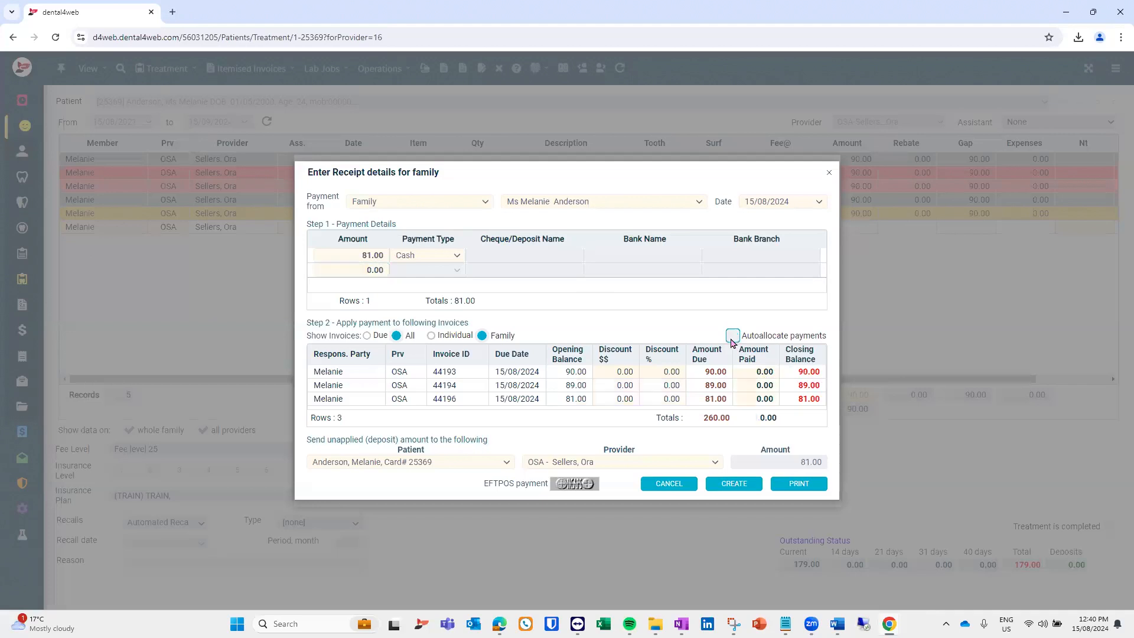
click(759, 399)
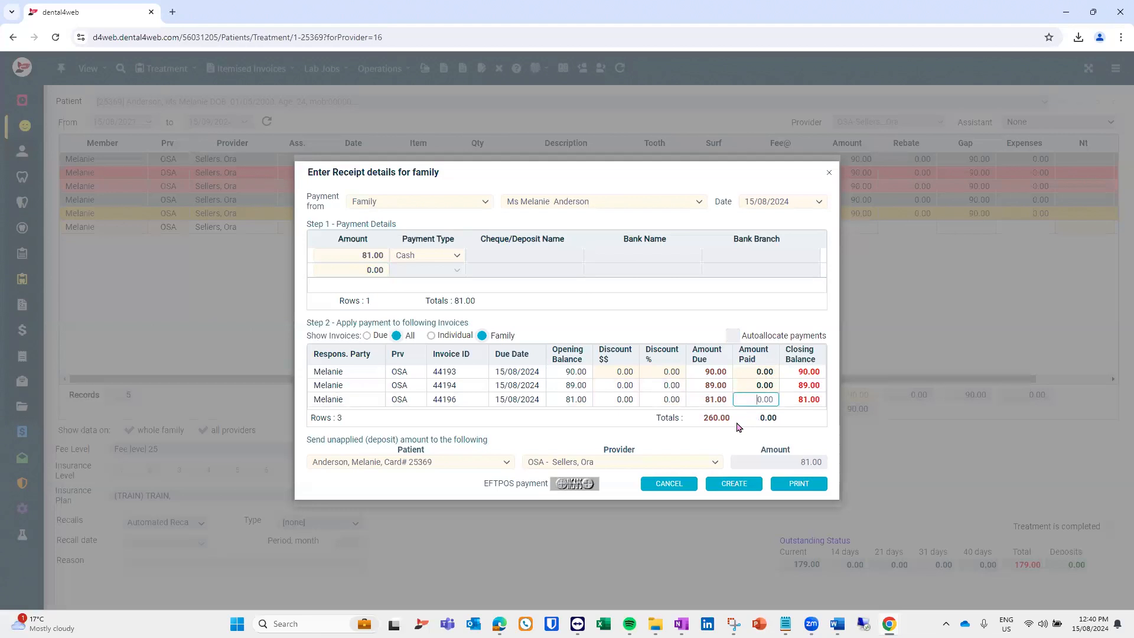
text(81)
click(739, 427)
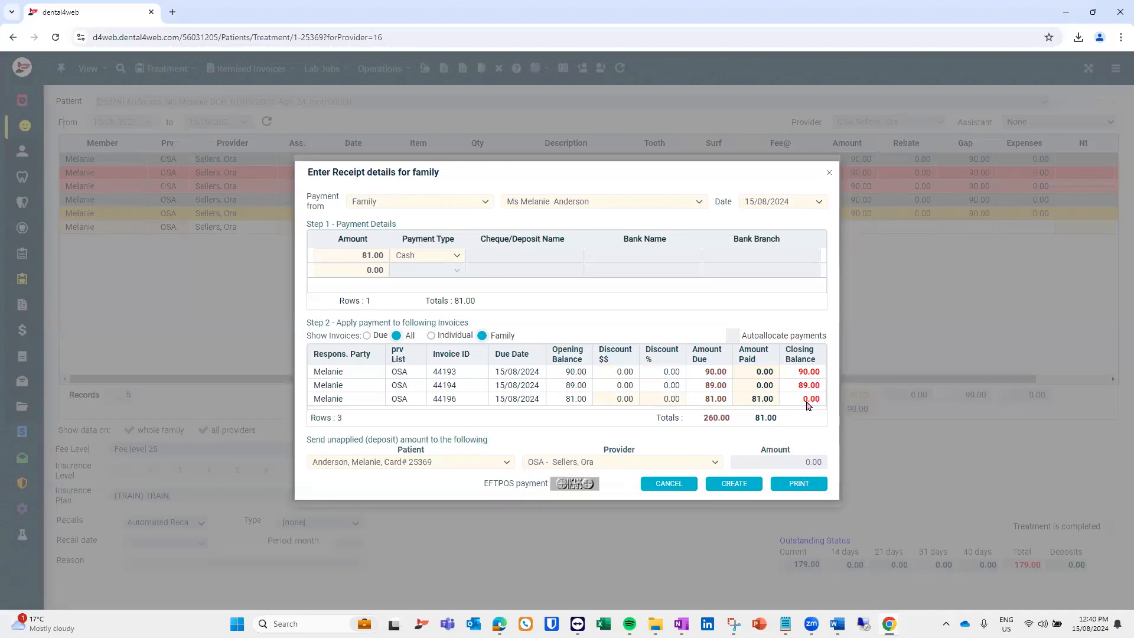
click(747, 485)
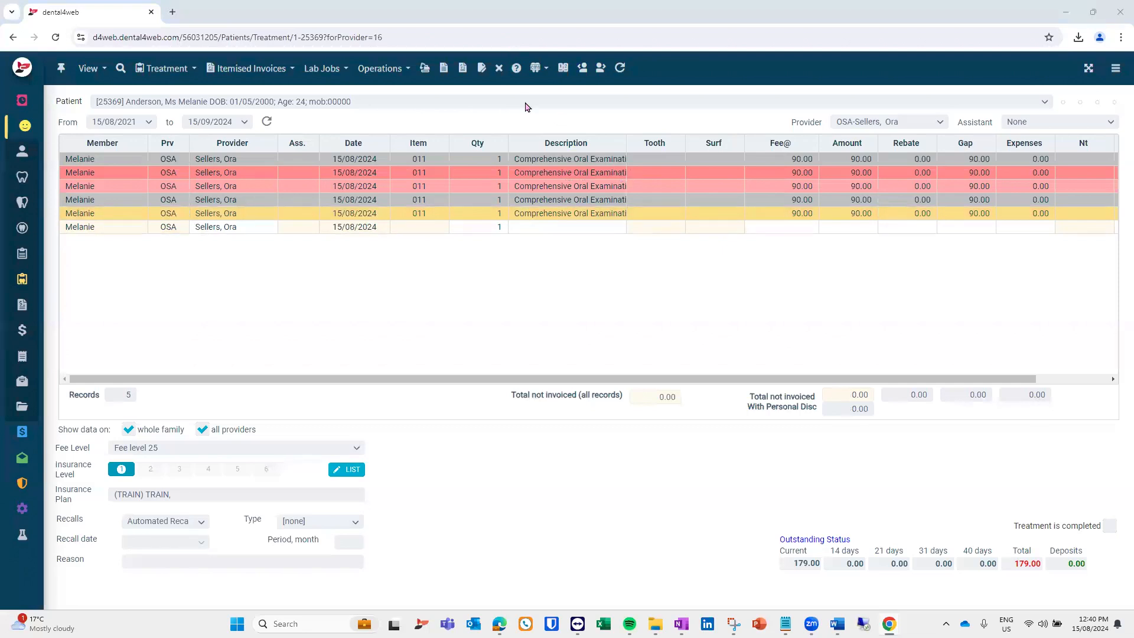
Open the patient's Receipts list showing the newest invoice paid 81.00 in cash.
click(434, 234)
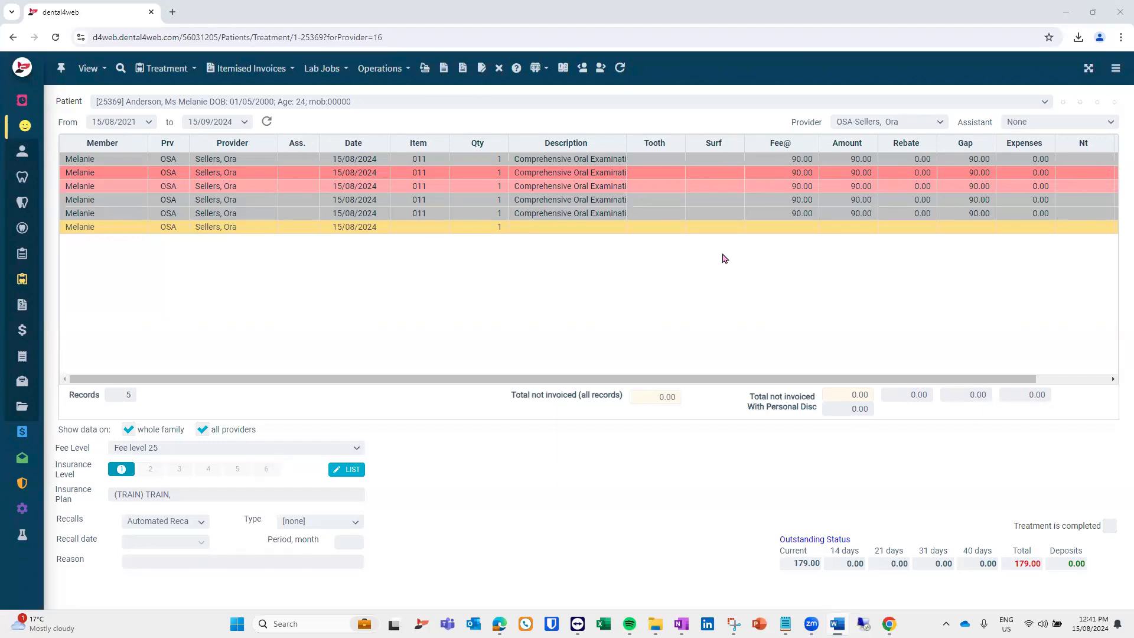
click(431, 230)
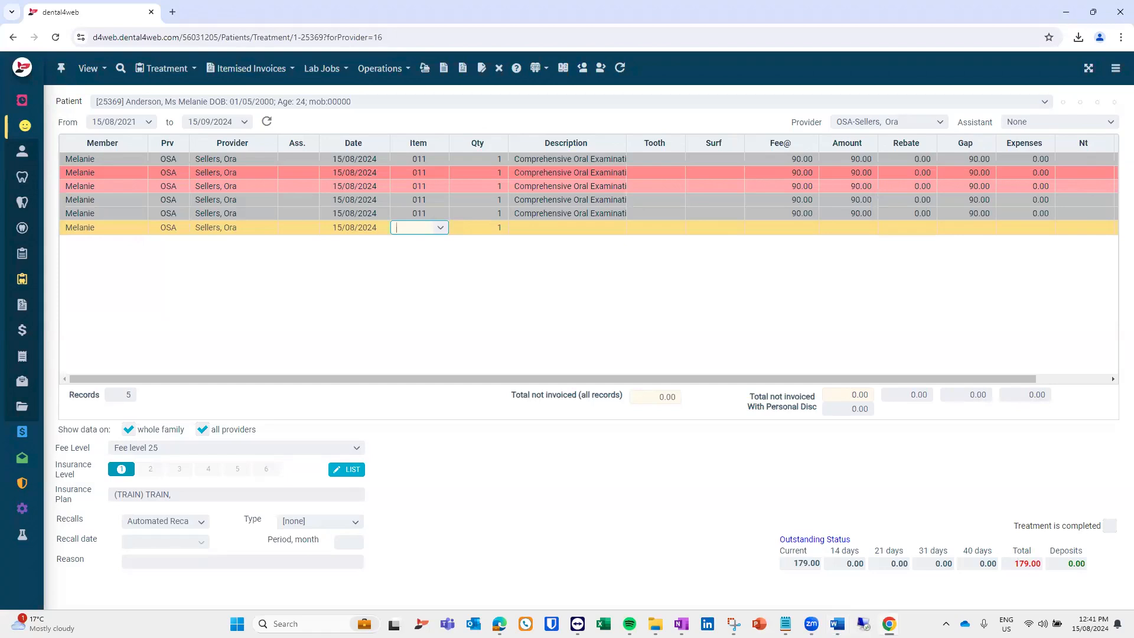
click(432, 230)
mouse_move(35, 270)
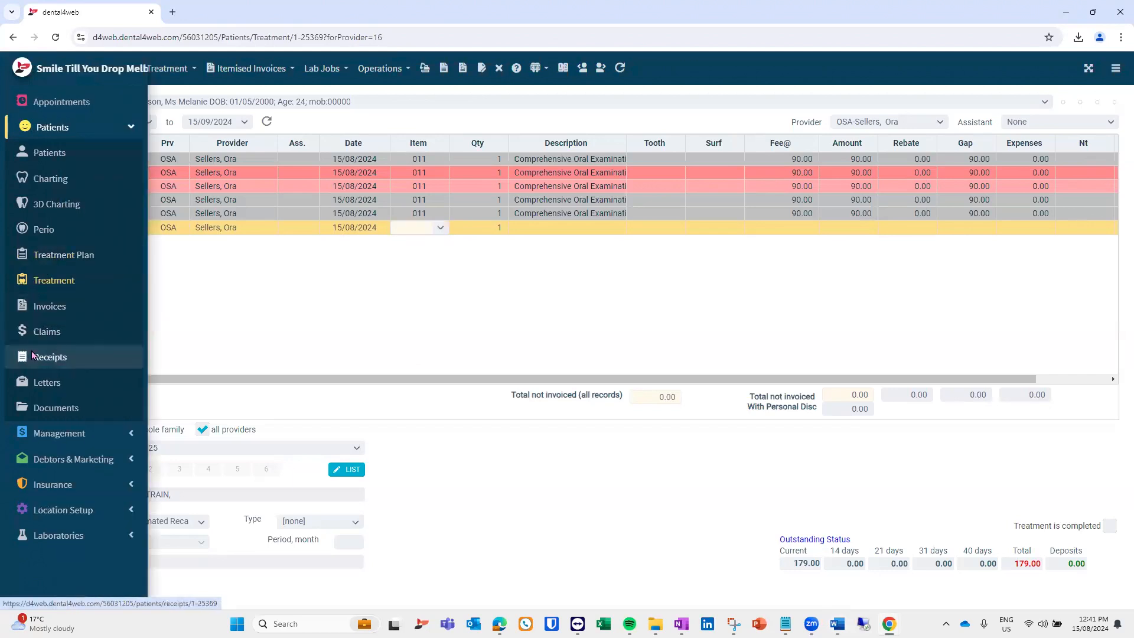
click(32, 355)
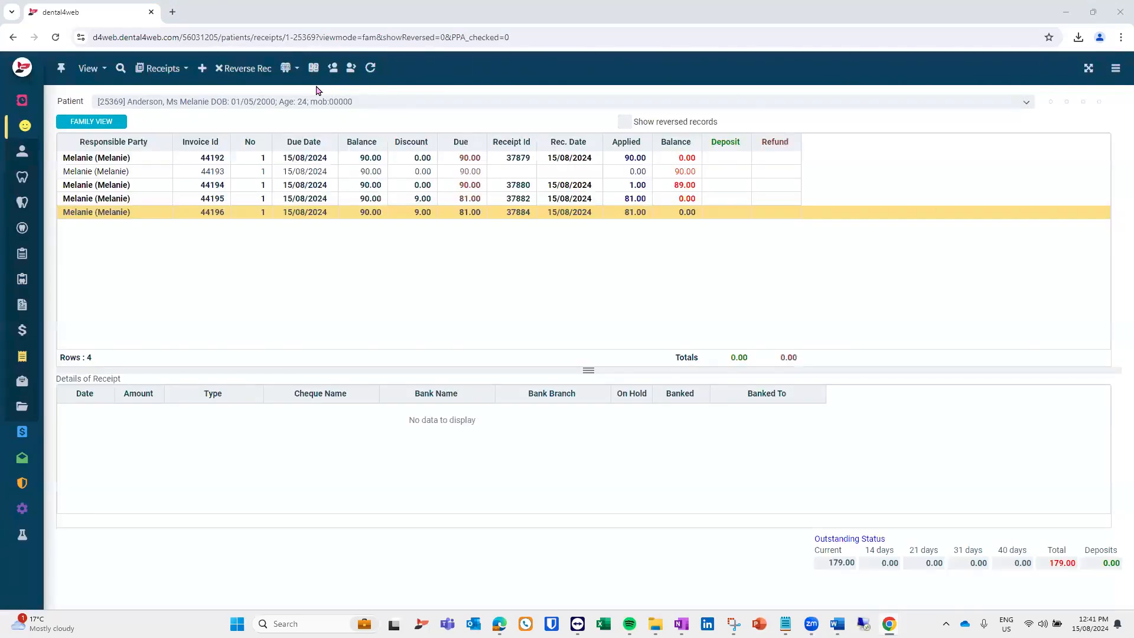
Record a 300.00 cash receipt settling invoices 44193 and 44194, leaving a 121.00 deposit.
click(203, 69)
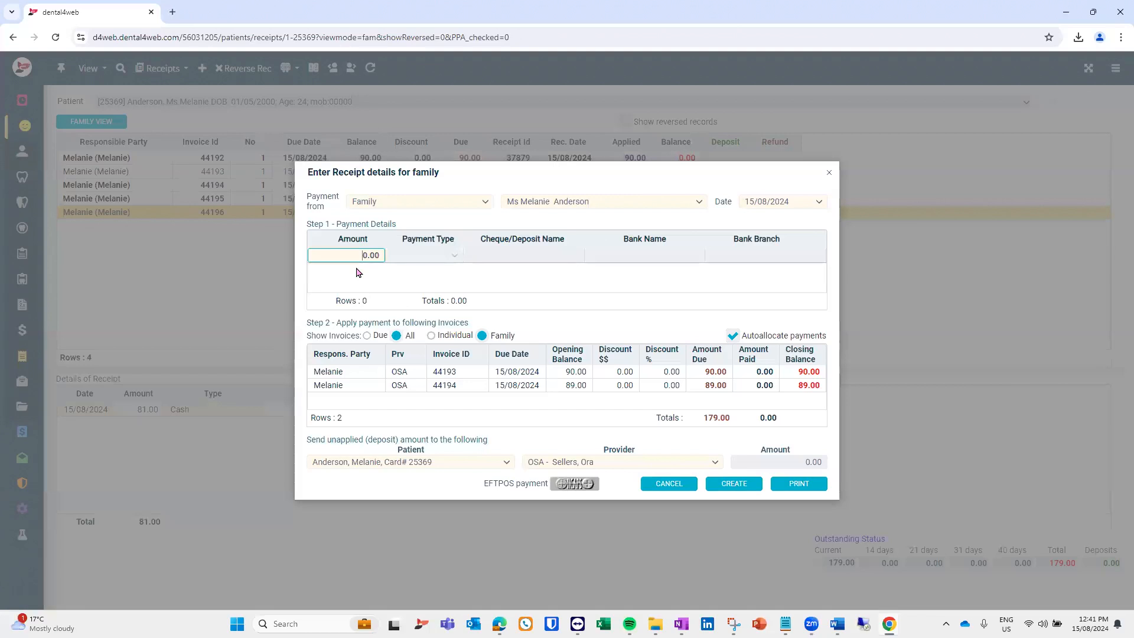
text(300)
key(Tab)
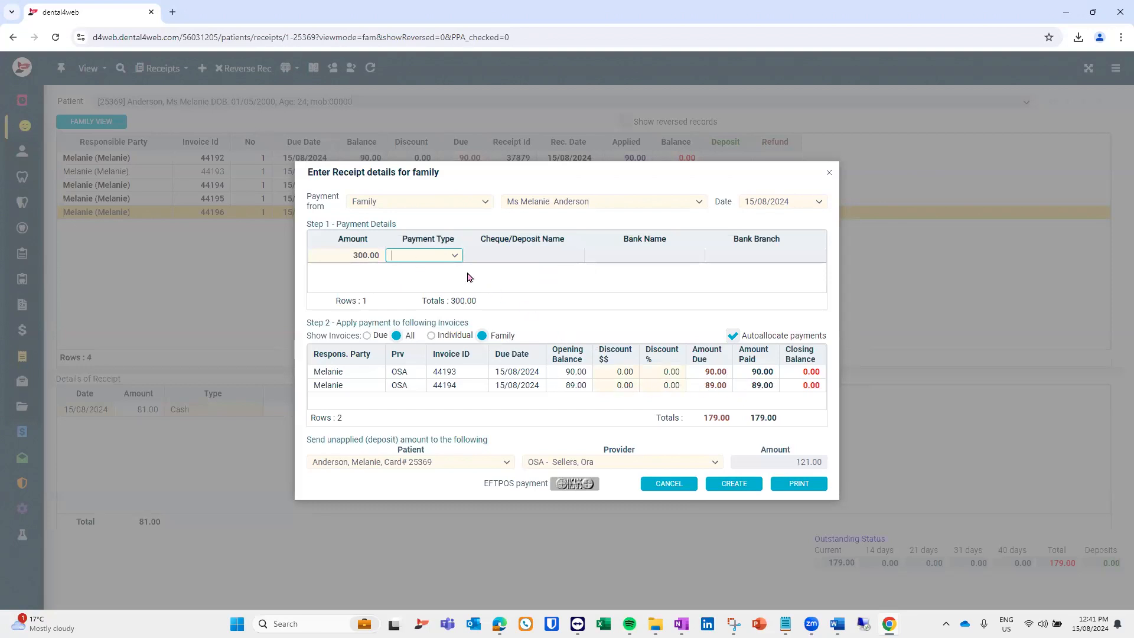
click(454, 255)
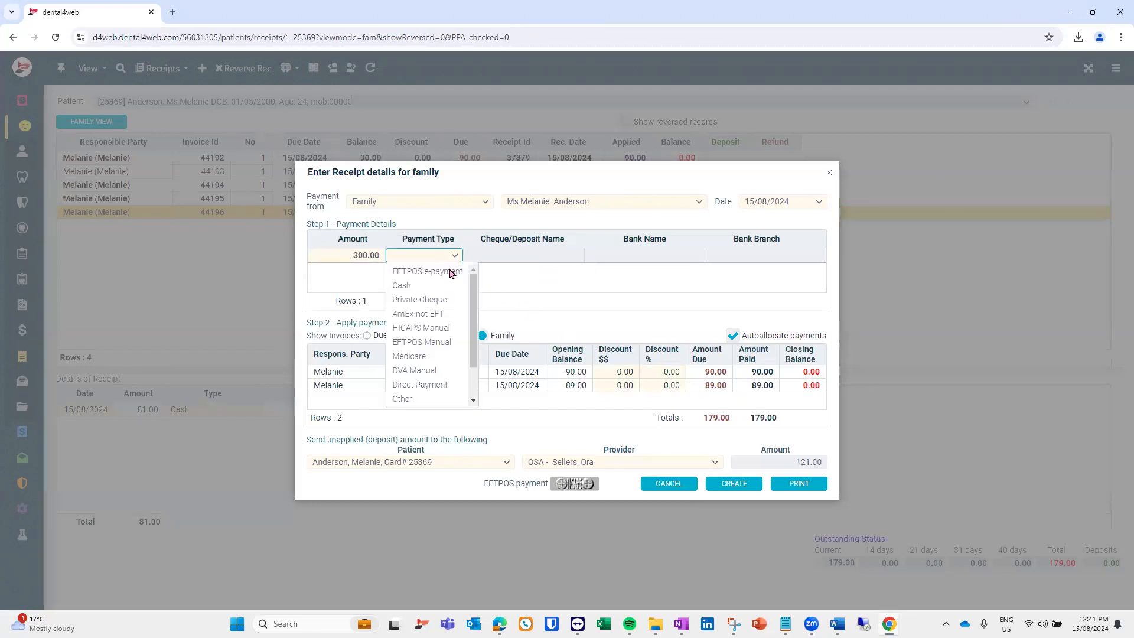
click(449, 273)
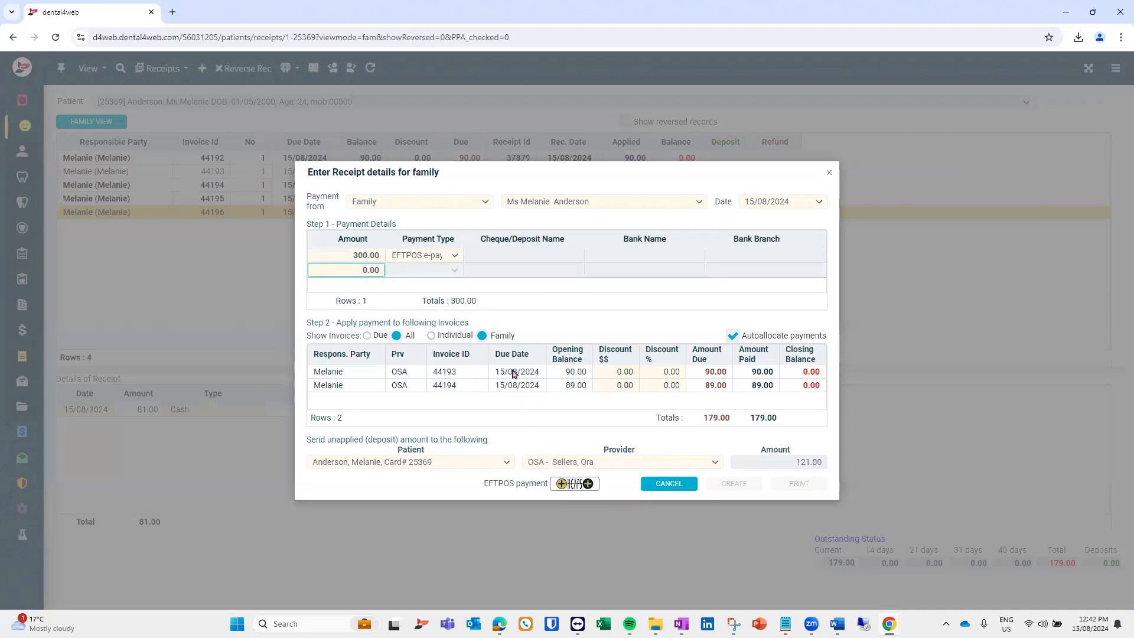
click(457, 257)
click(456, 257)
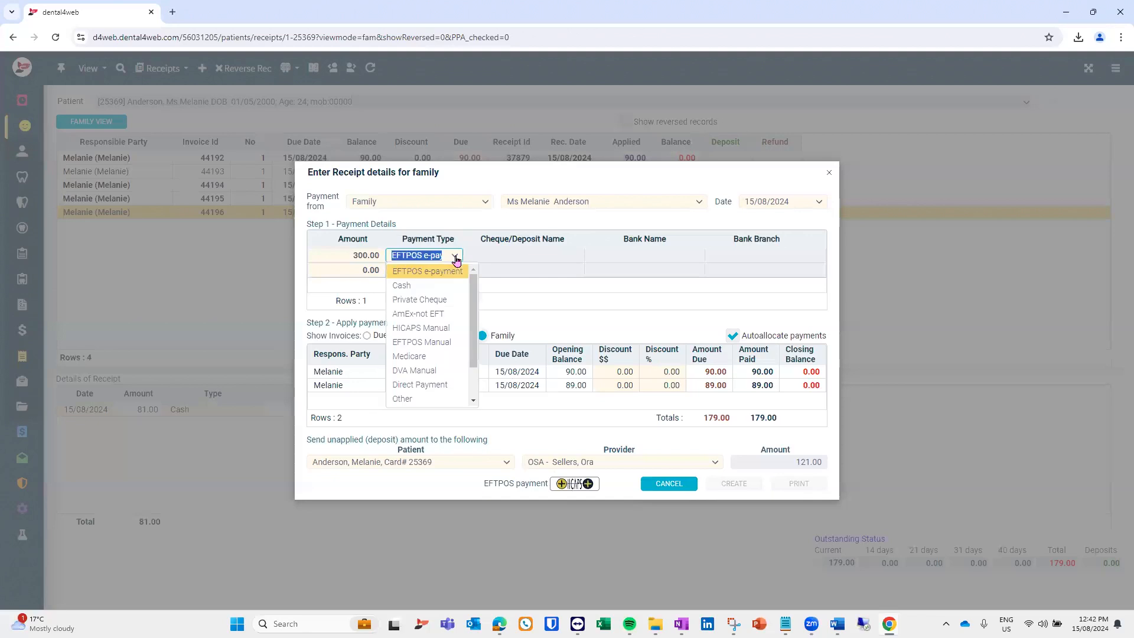
click(430, 286)
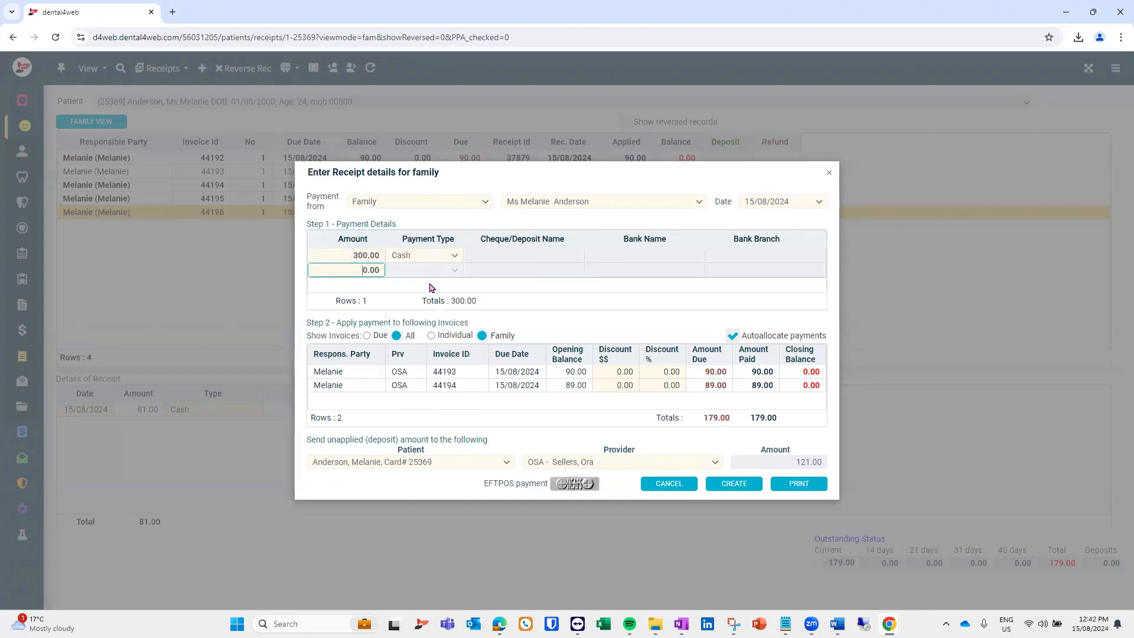
click(718, 485)
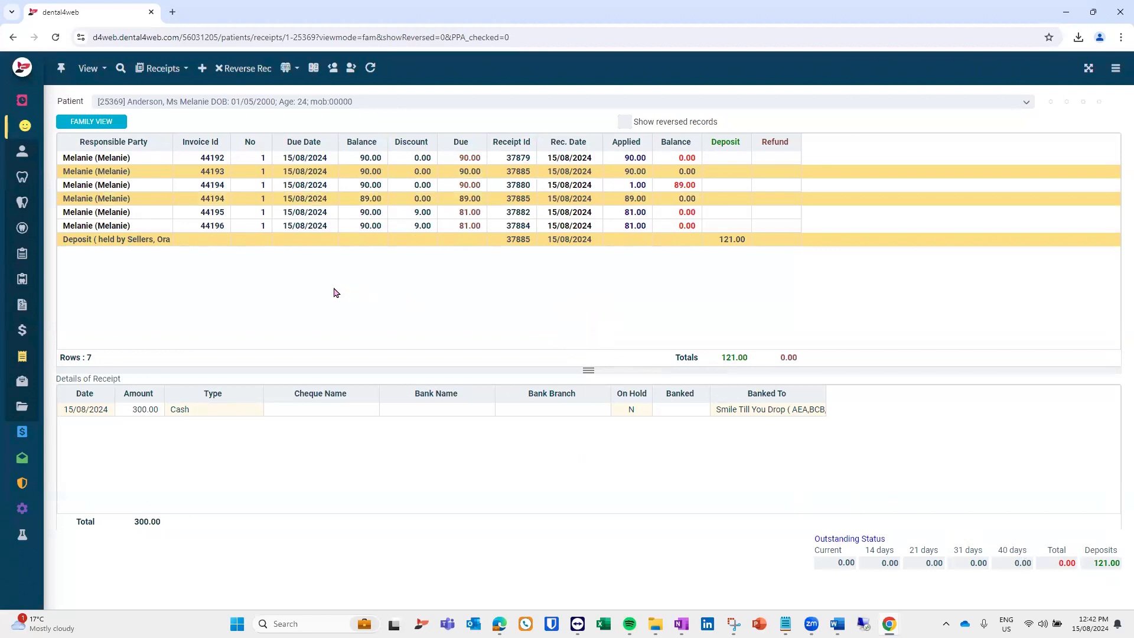
Add item 613 non-metallic indirect full crown at 2100.00 to the treatment list.
mouse_move(25, 248)
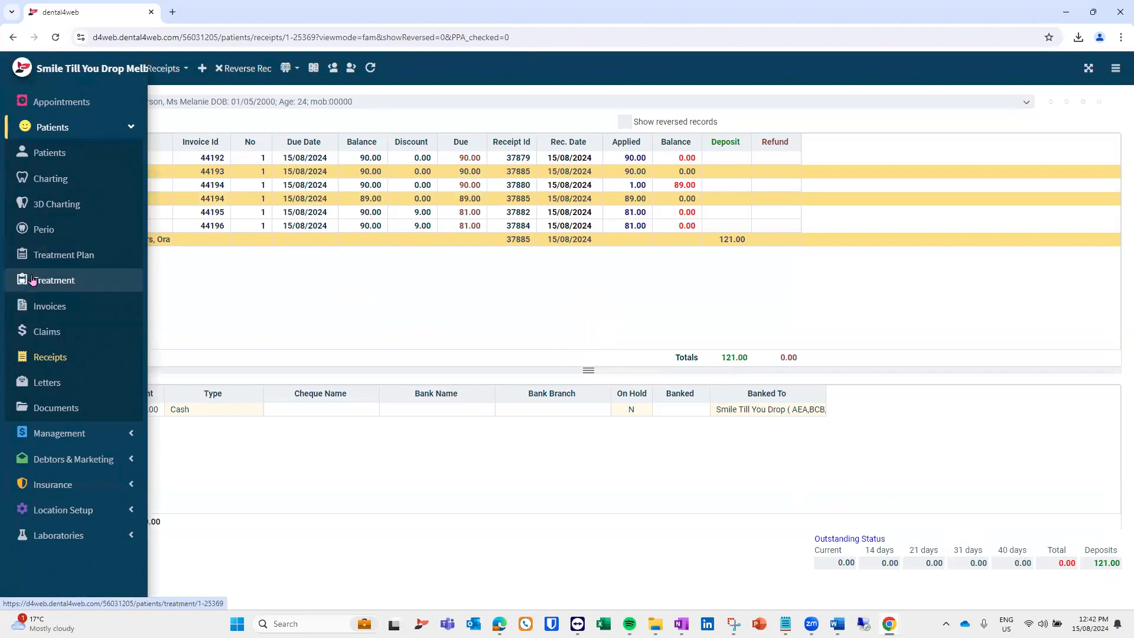
click(122, 277)
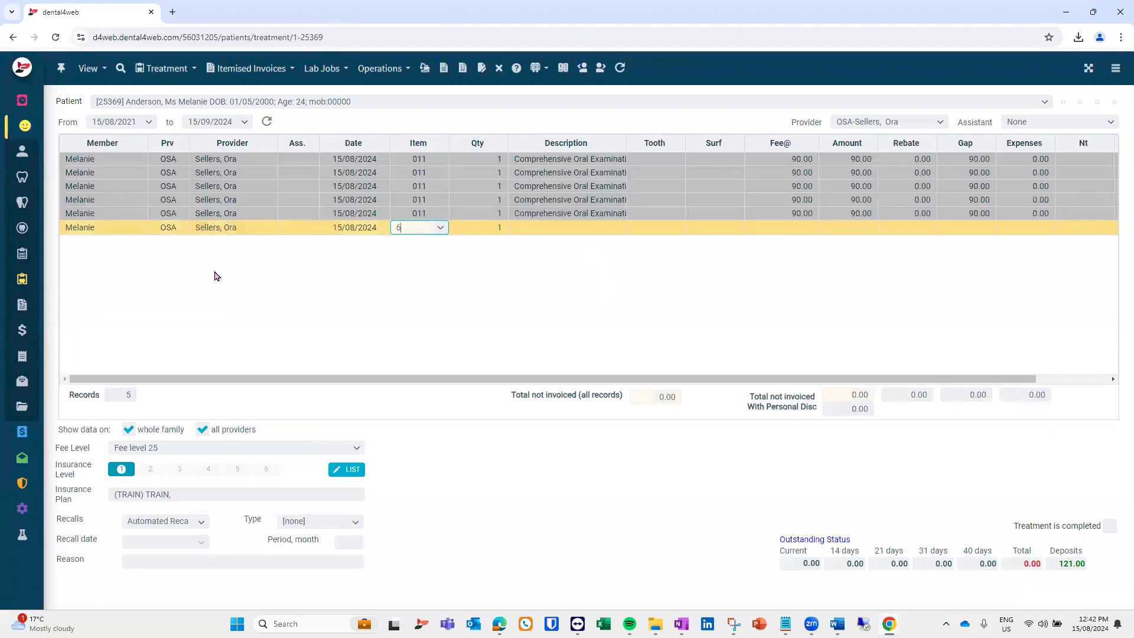
key(Return)
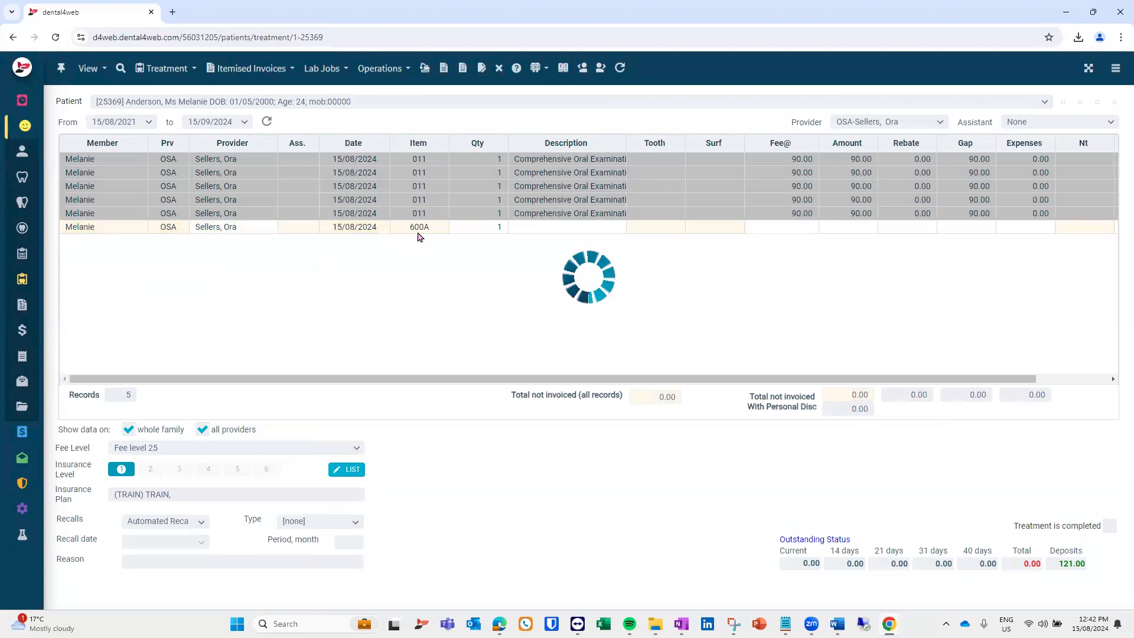
click(421, 230)
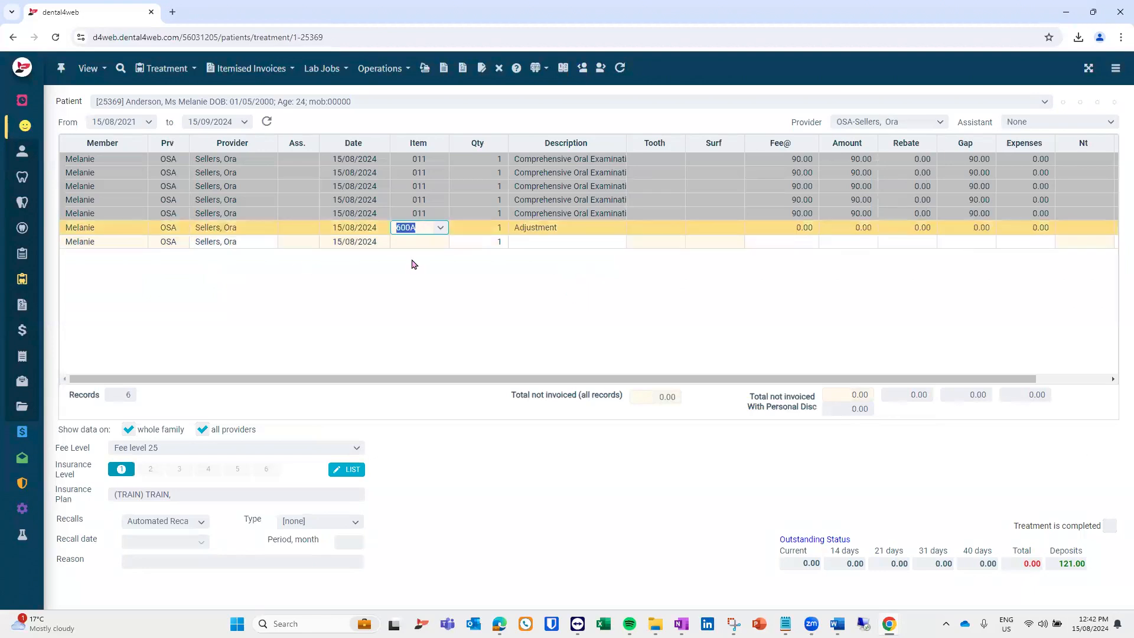
text(613)
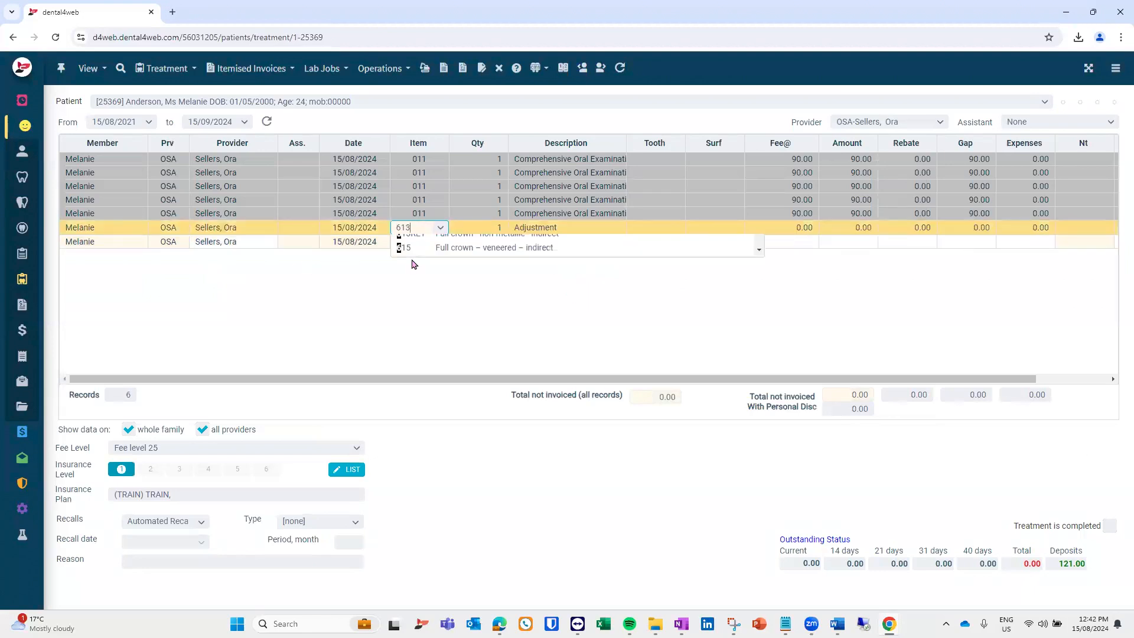
click(411, 260)
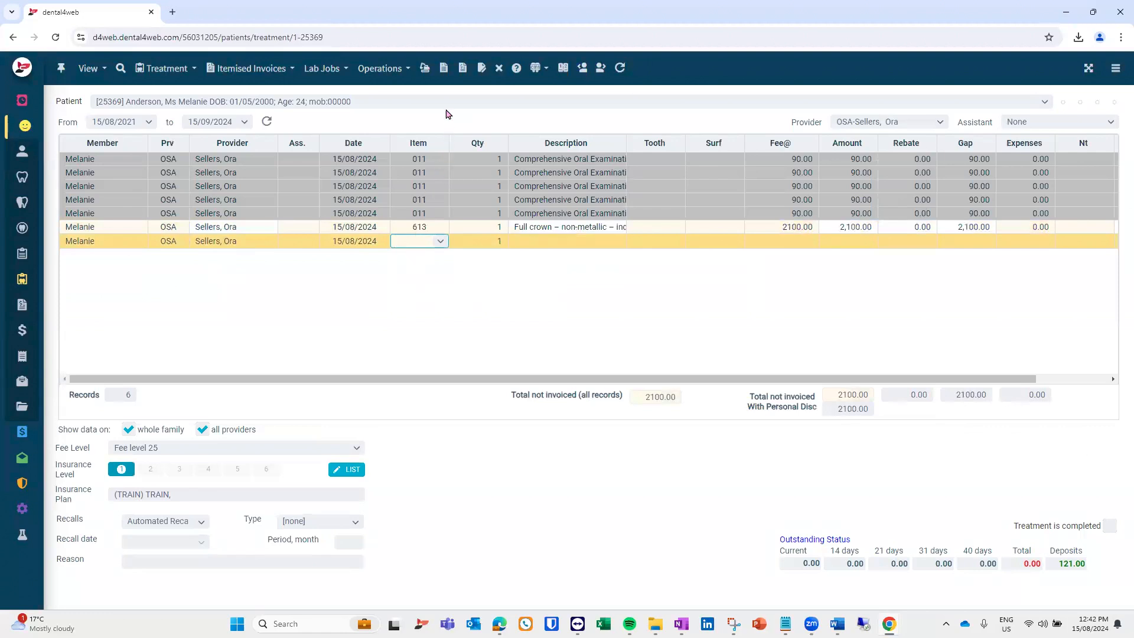
Invoice the 2100.00 crown as 44197 and start receiving payment for it.
click(447, 75)
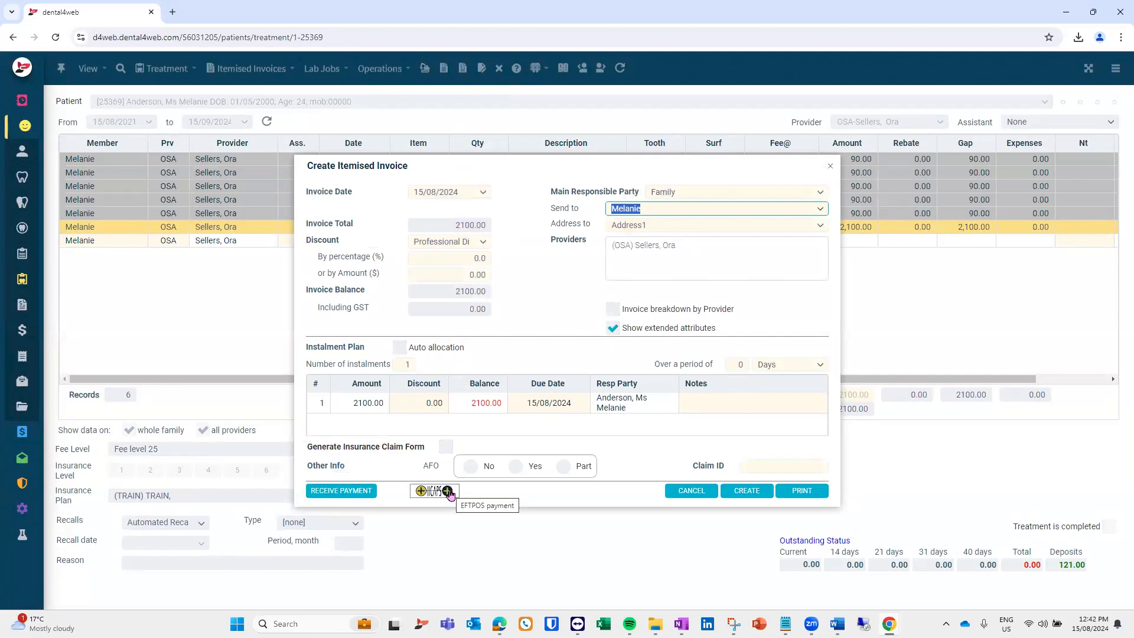
click(372, 491)
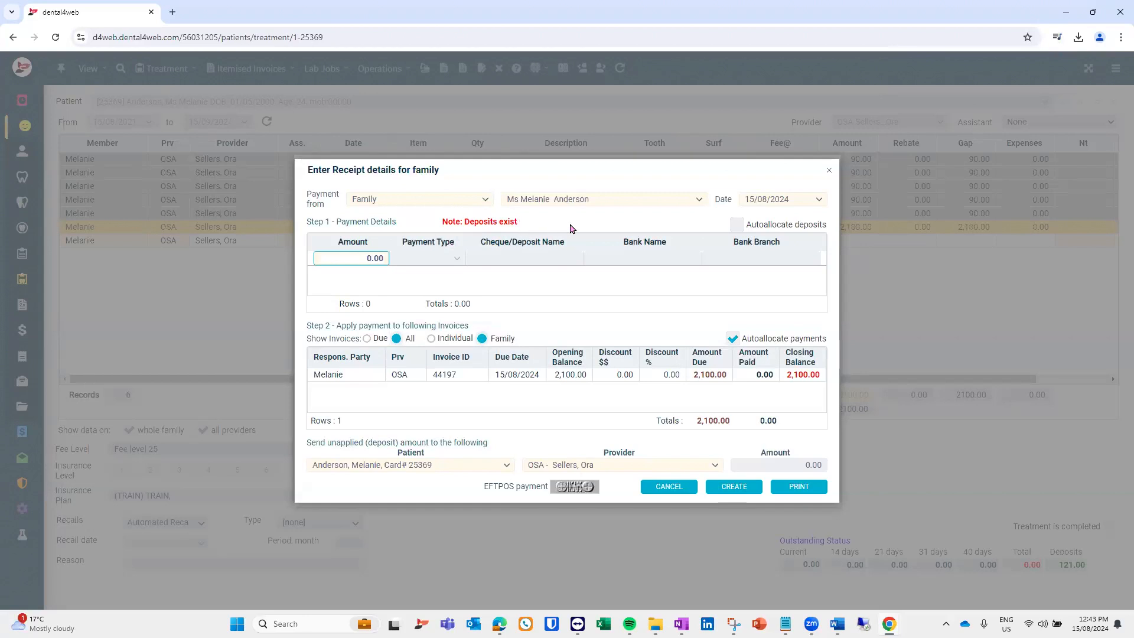
Apply the 121.00 deposit and add a 1979.00 cash payment to clear invoice 44197.
click(737, 225)
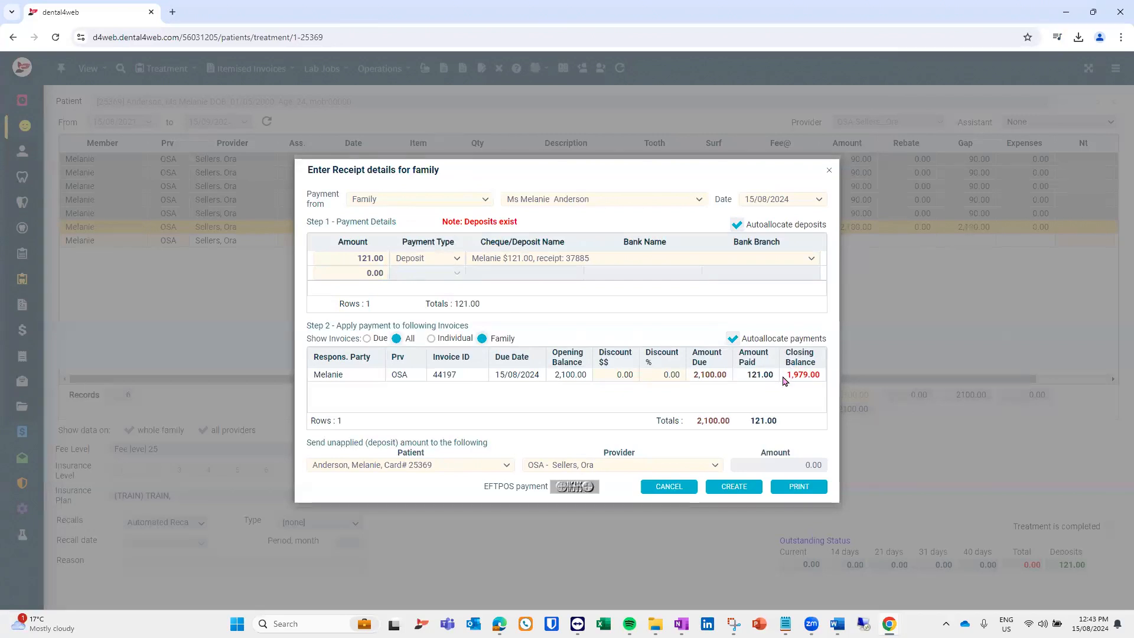
click(360, 274)
text(197)
key(Tab)
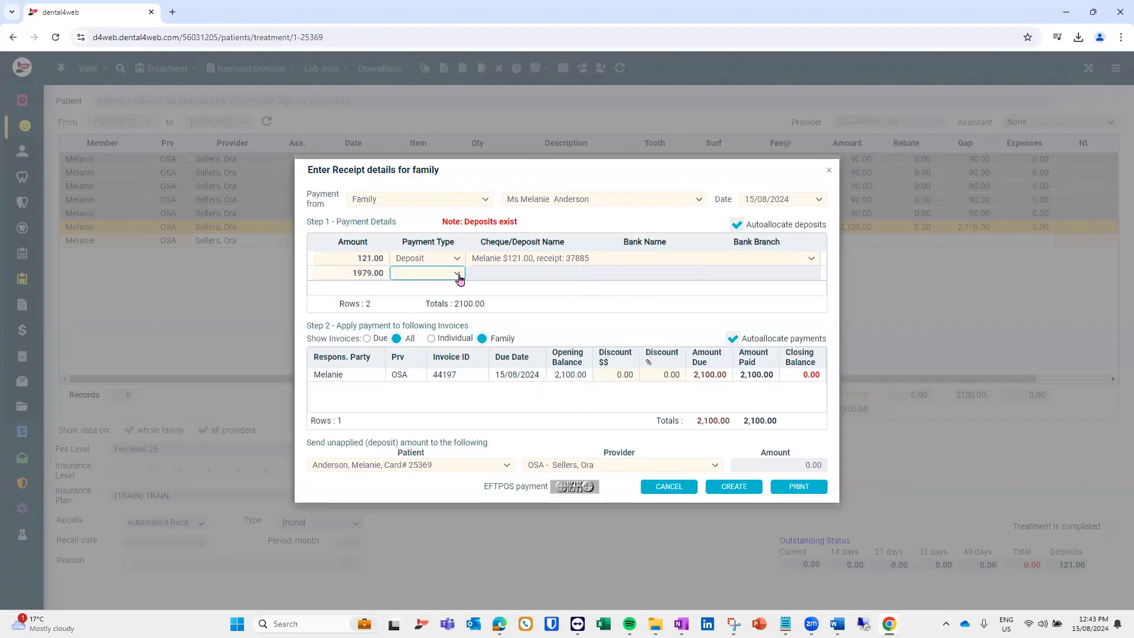
click(458, 275)
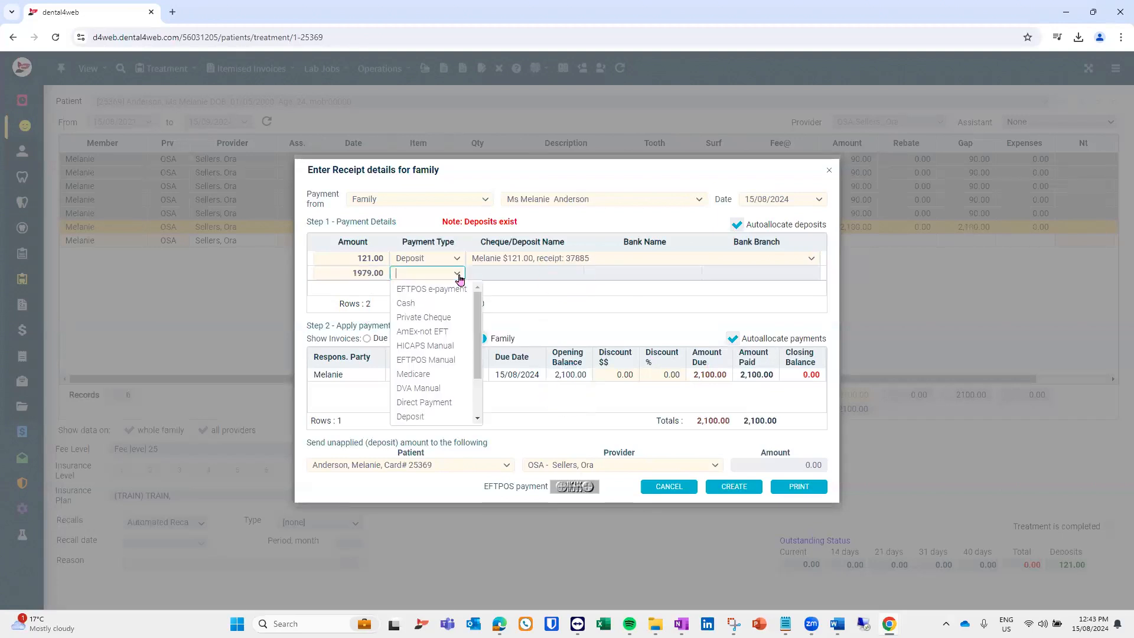
click(434, 303)
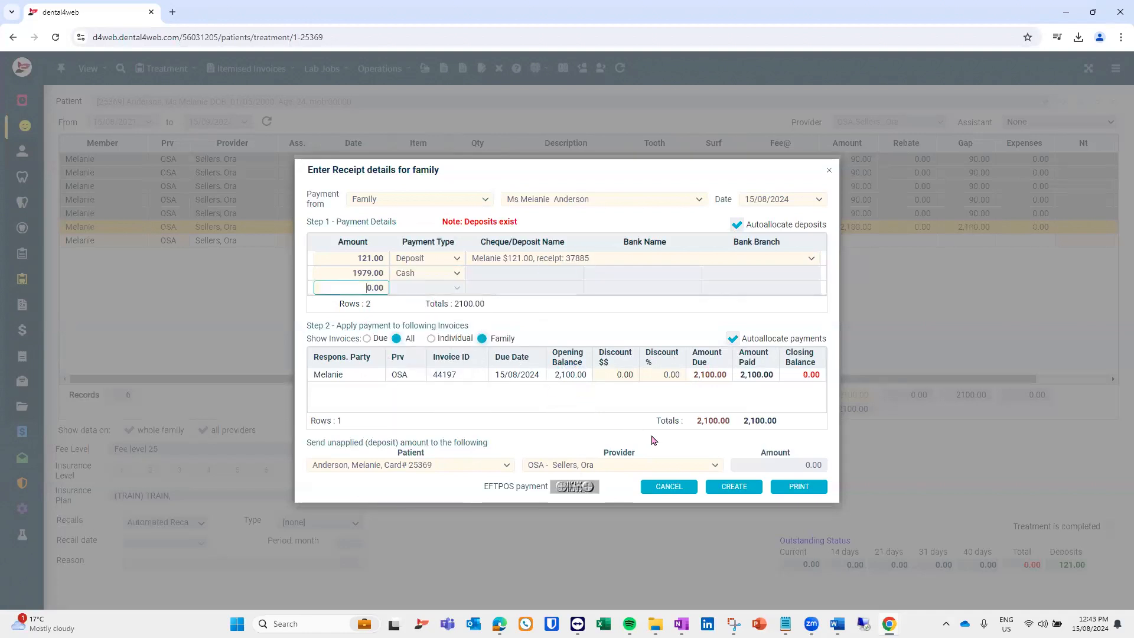
Save the receipt for invoice 44197 so the 2,100.00 crown is fully paid, using up the deposit.
click(725, 491)
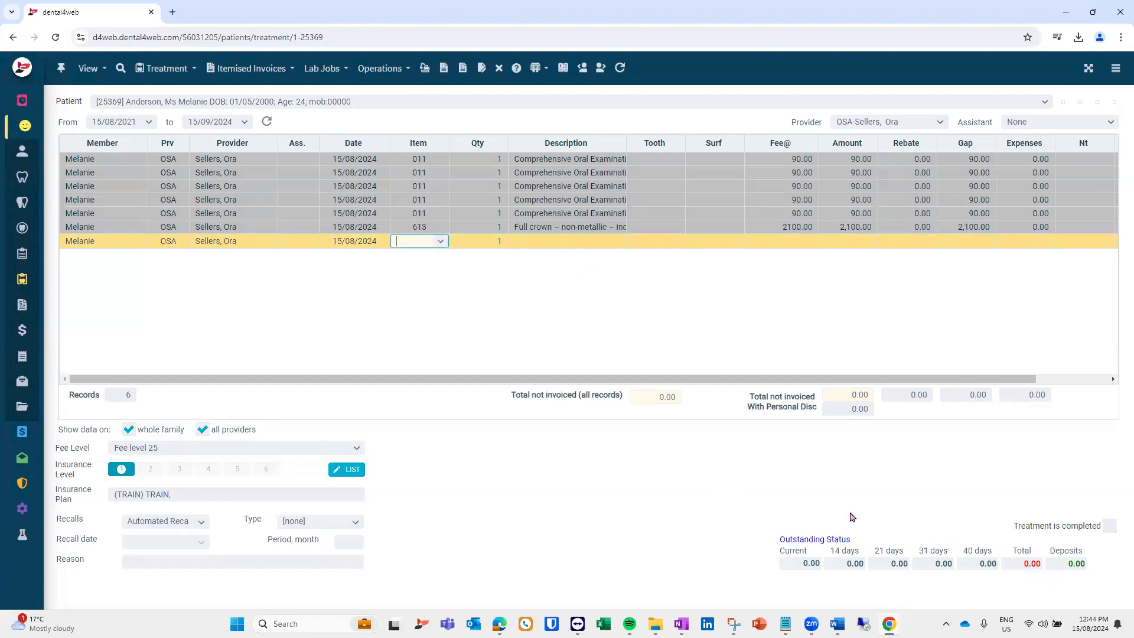
On the Receipts page, add a 300.00 Cash receipt (37887) held as a provider deposit.
mouse_move(22, 307)
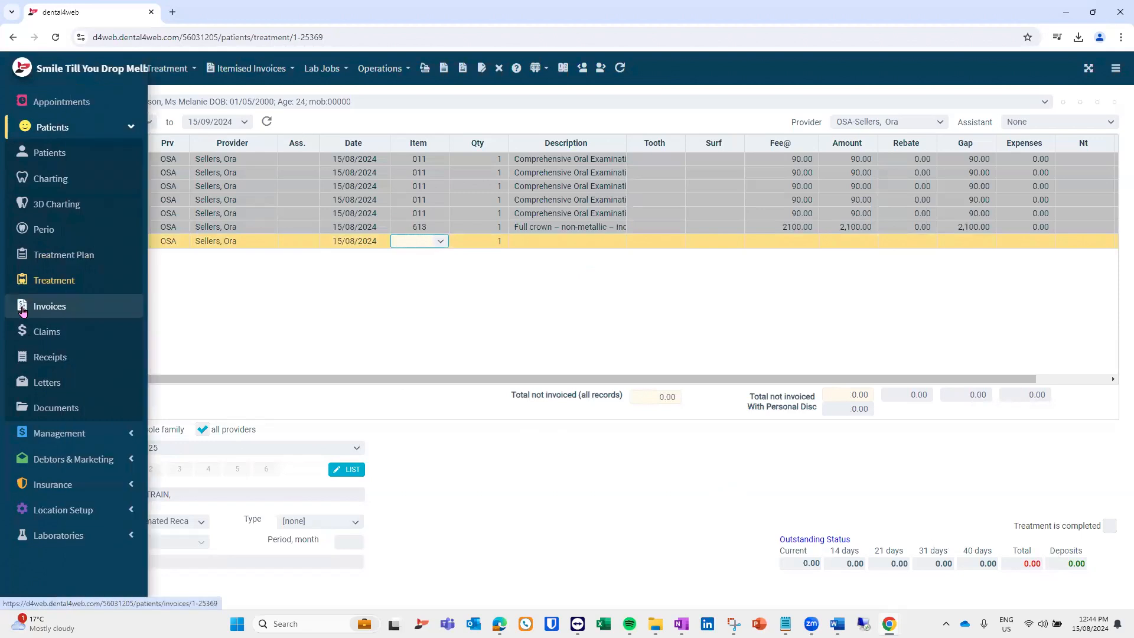
click(33, 358)
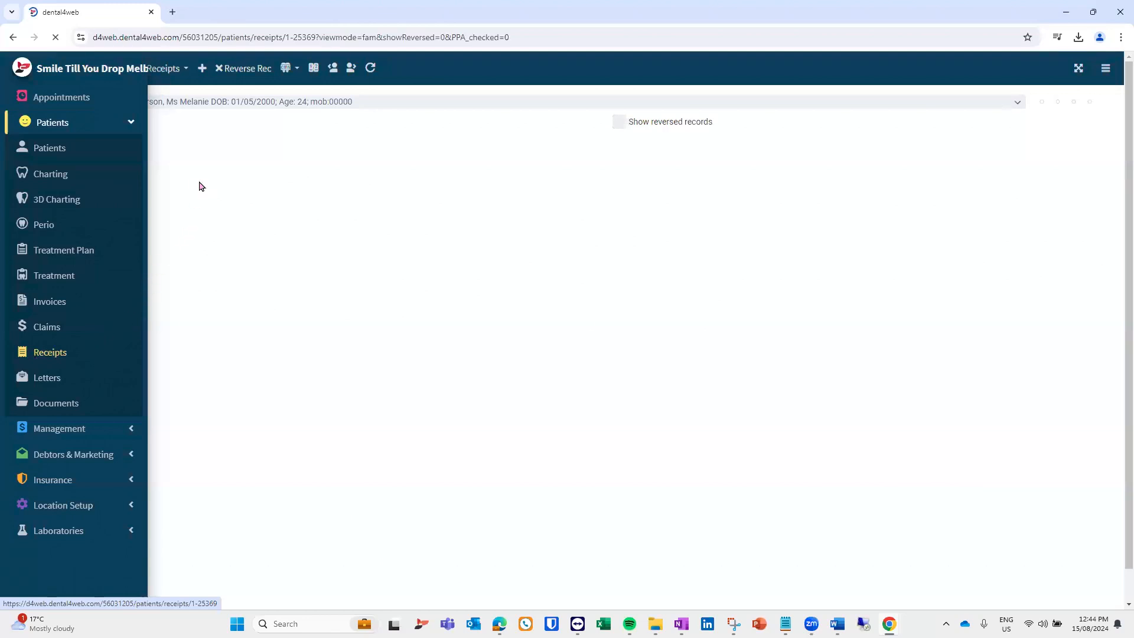
click(201, 69)
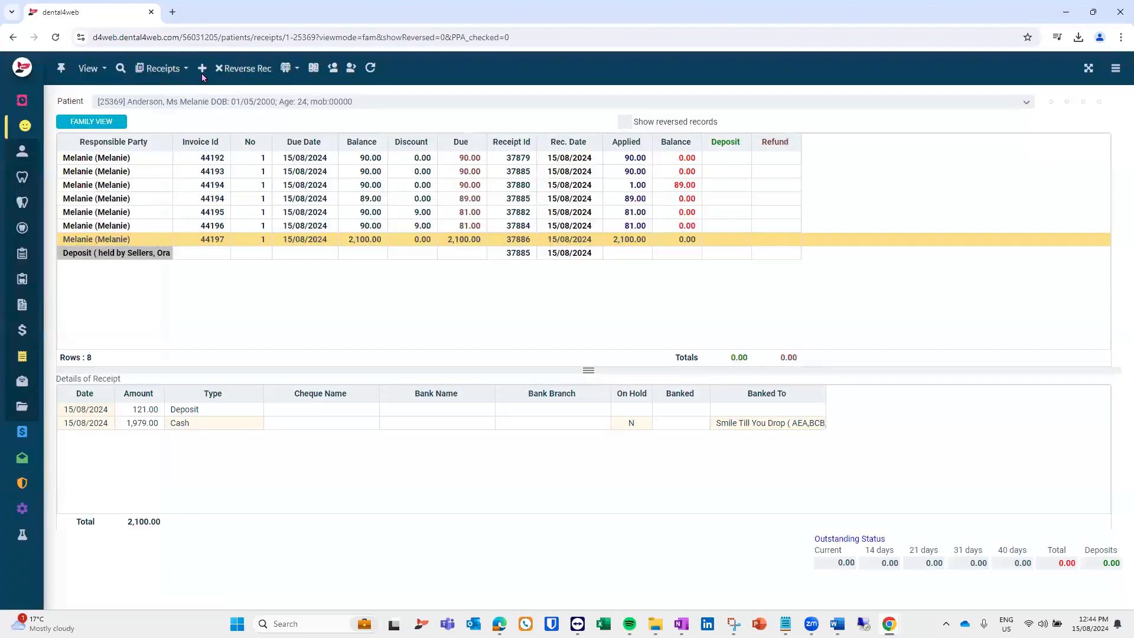
text(300)
key(Tab)
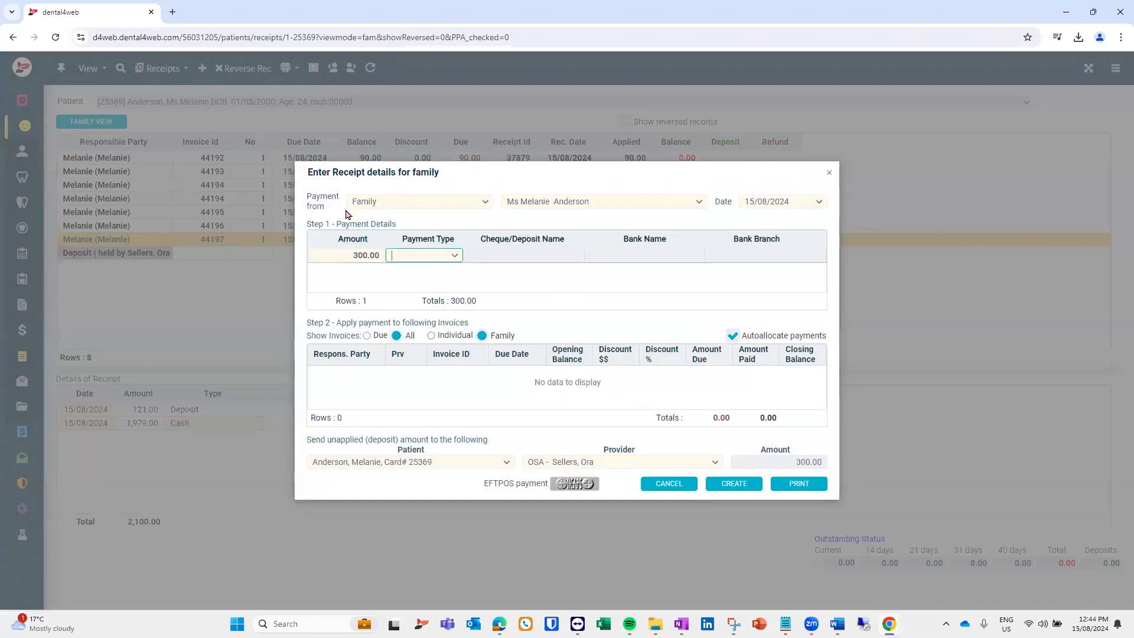
text(Cash)
key(Tab)
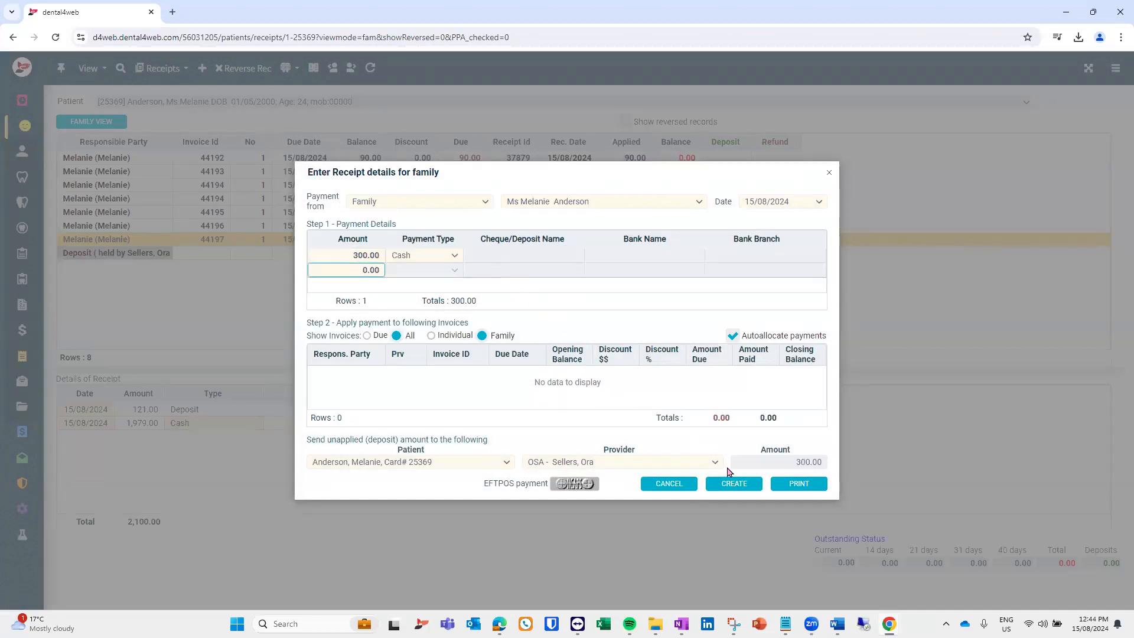
click(732, 484)
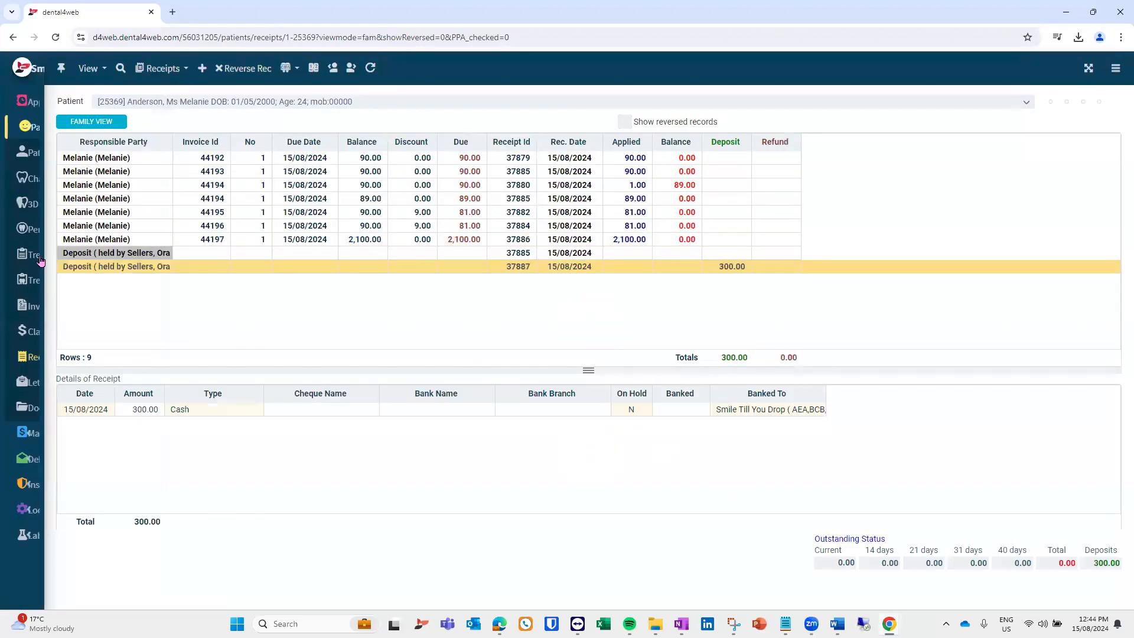
Go back to the Treatment list, glance at the item list, and open Itemised Invoices.
click(35, 281)
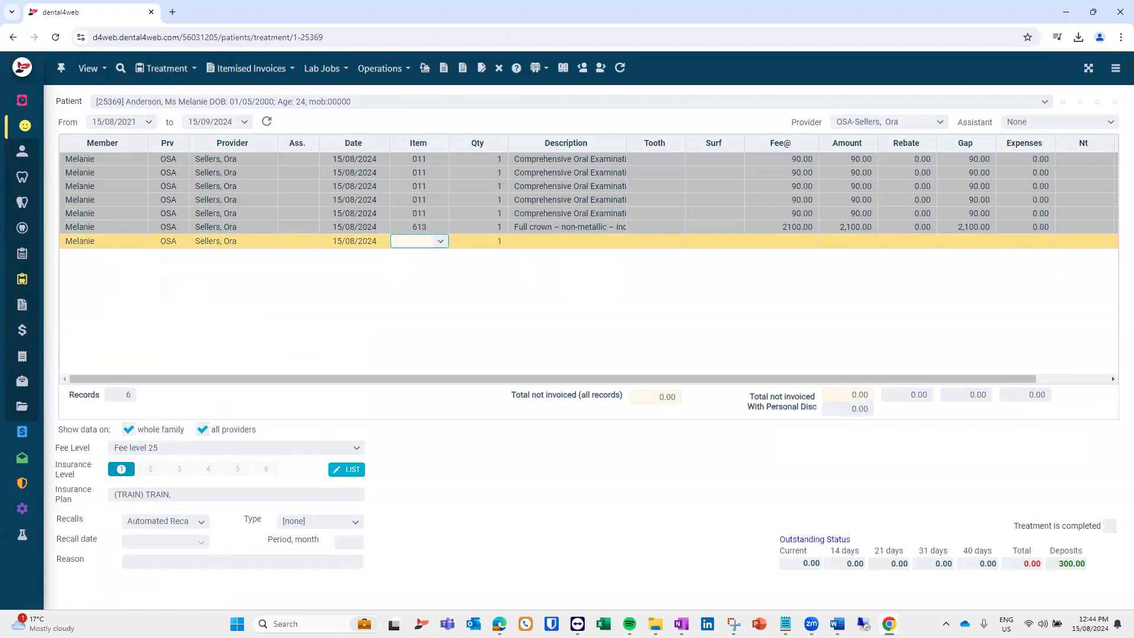
click(399, 243)
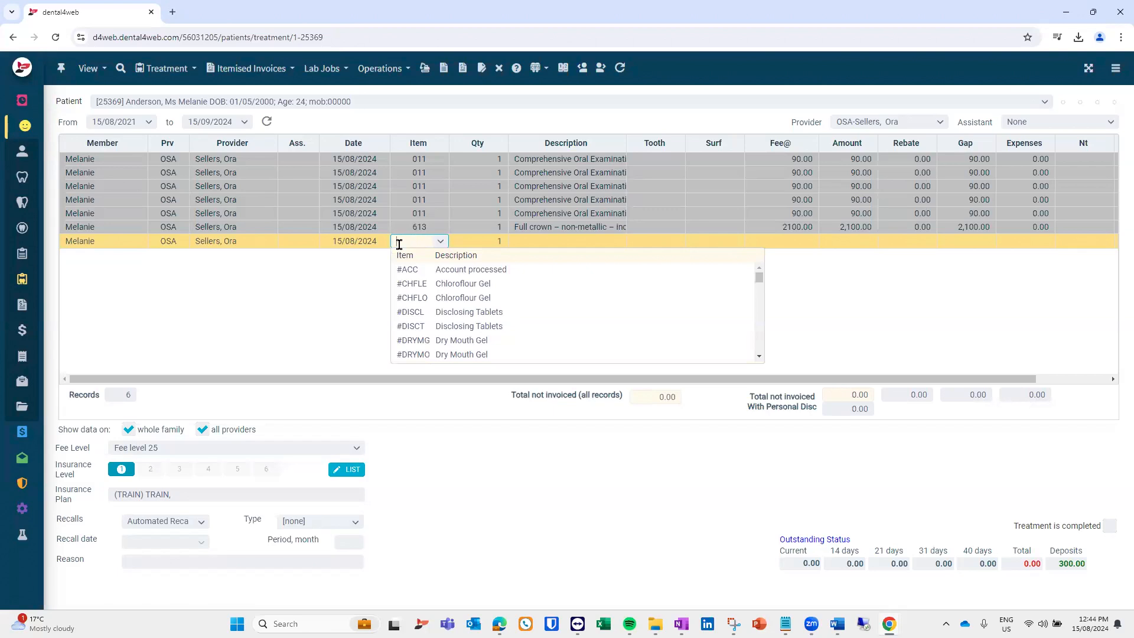
click(397, 243)
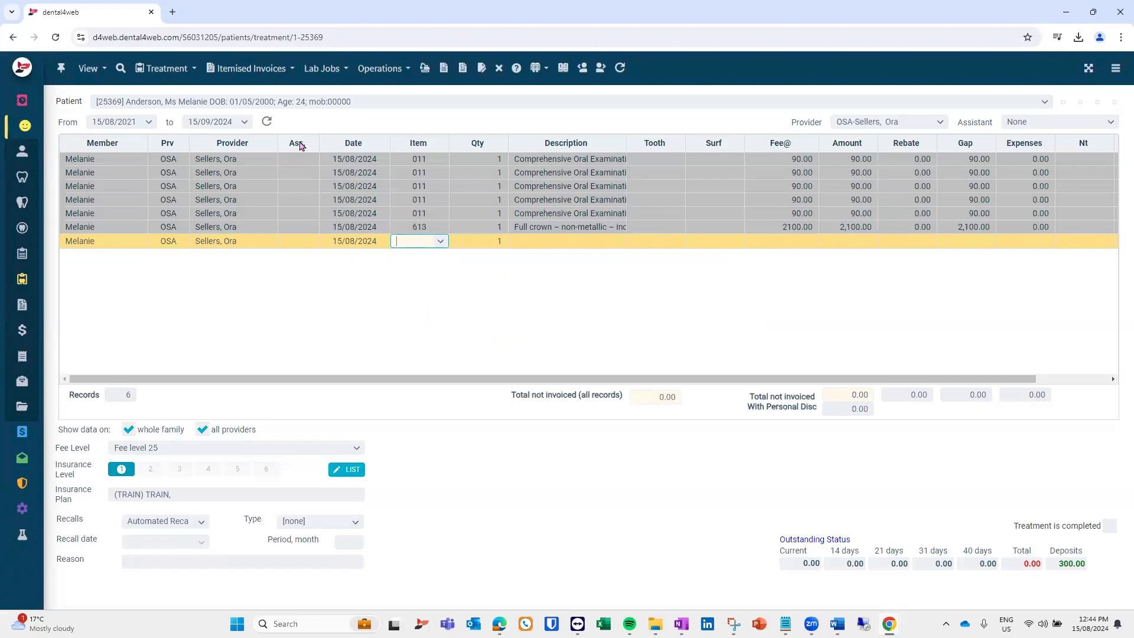
click(283, 70)
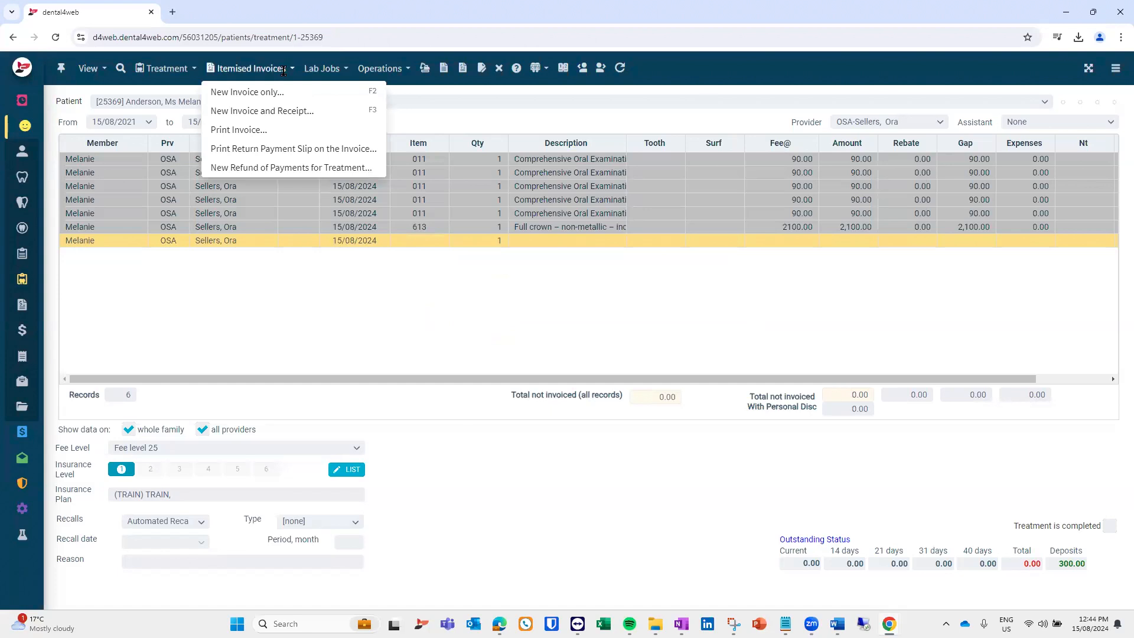
Start a treatment refund covering the third to fifth examinations, with a 150.00 amount.
click(274, 168)
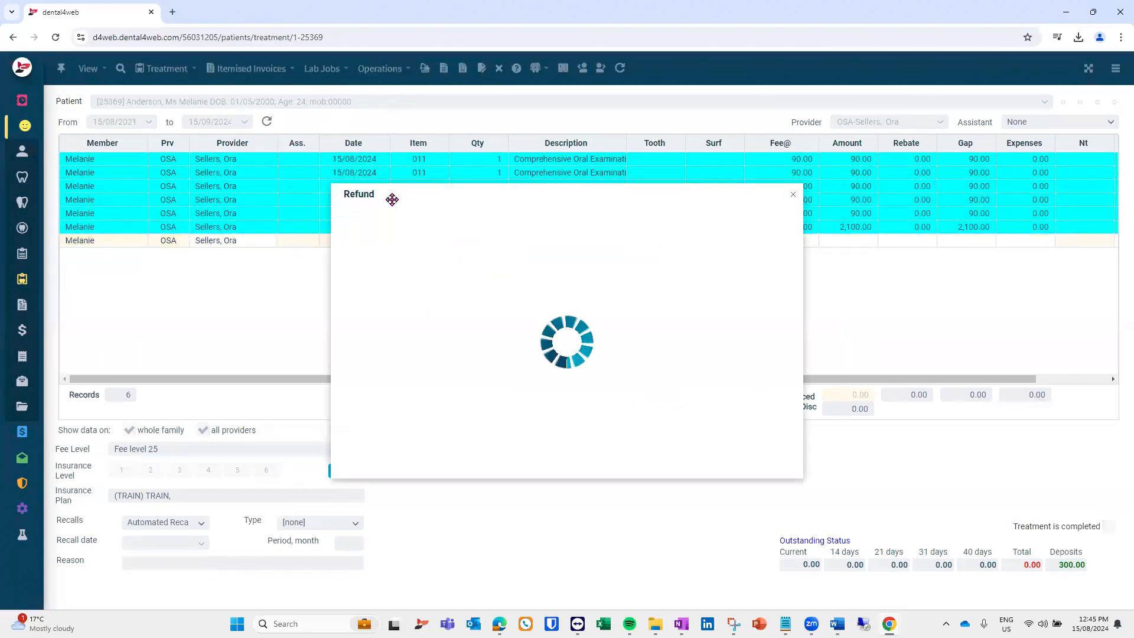
drag(399, 190, 437, 261)
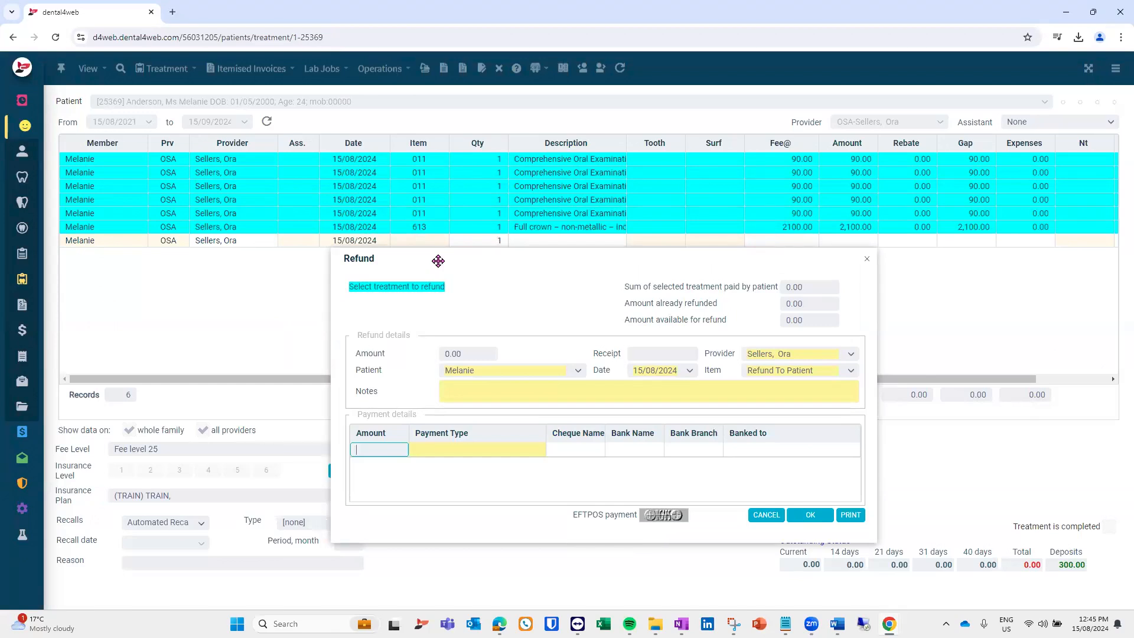
click(440, 214)
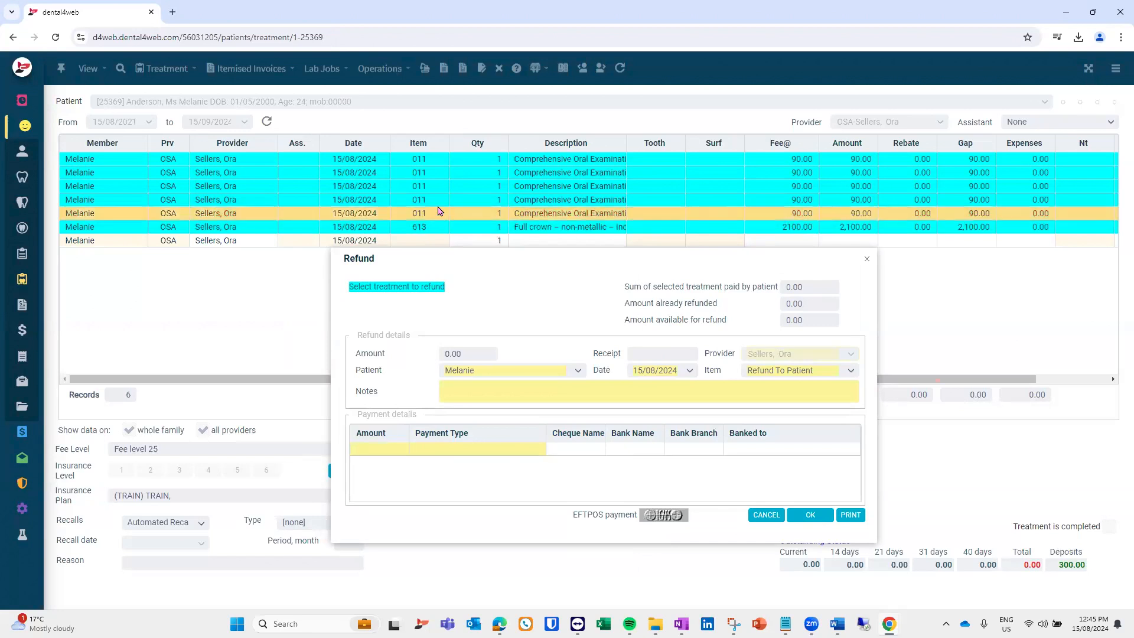
ctrl+click(437, 197)
ctrl+click(436, 188)
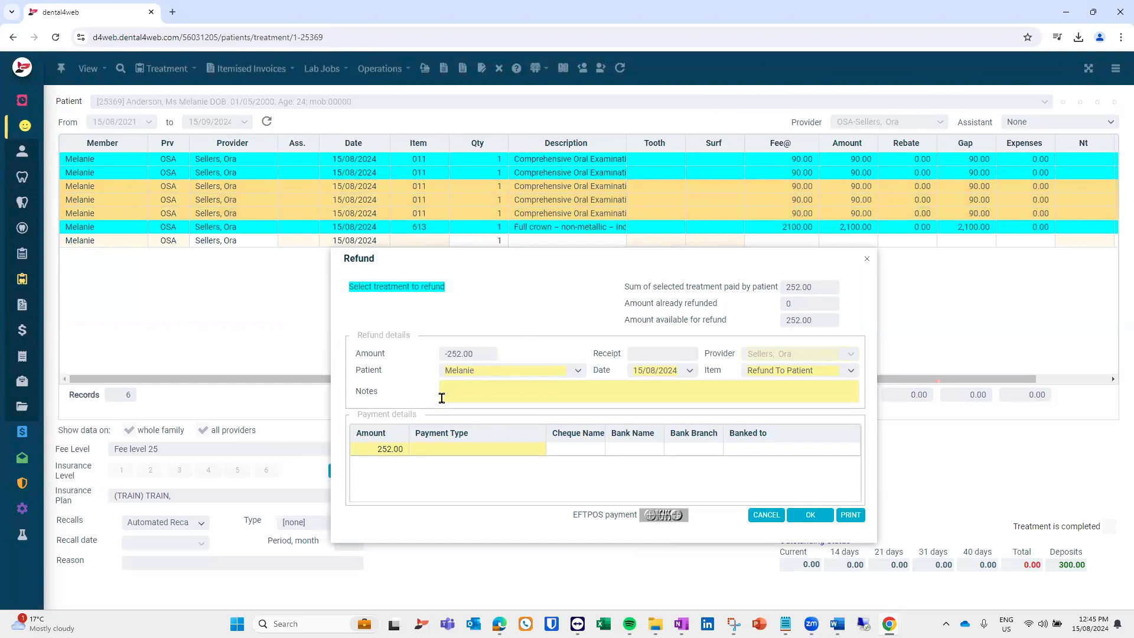
click(398, 453)
click(393, 474)
click(396, 453)
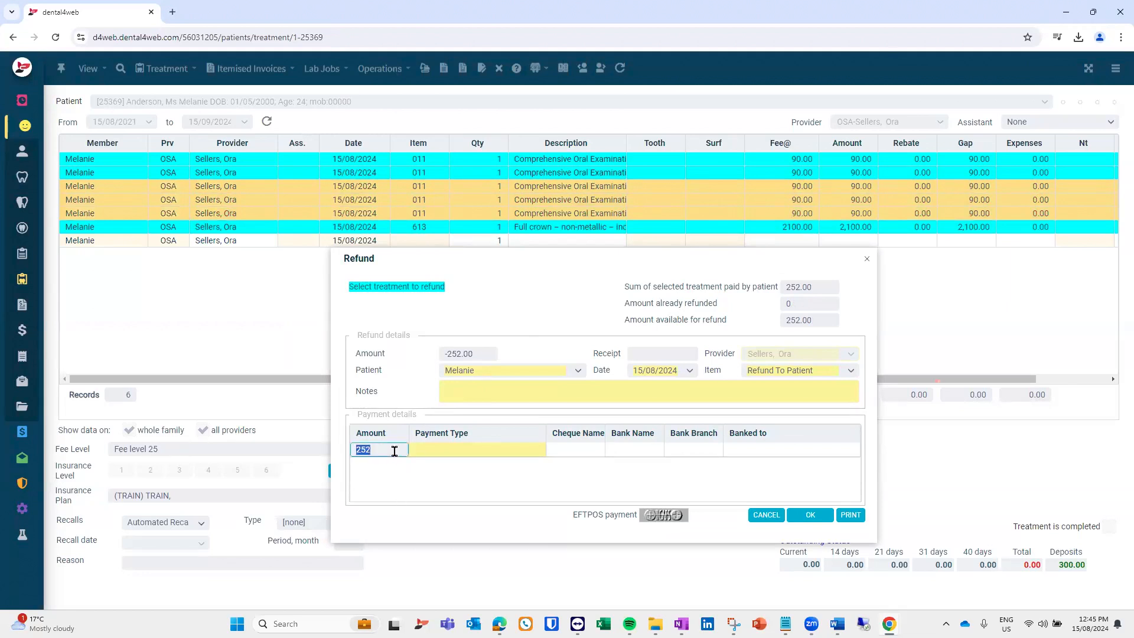
text(150)
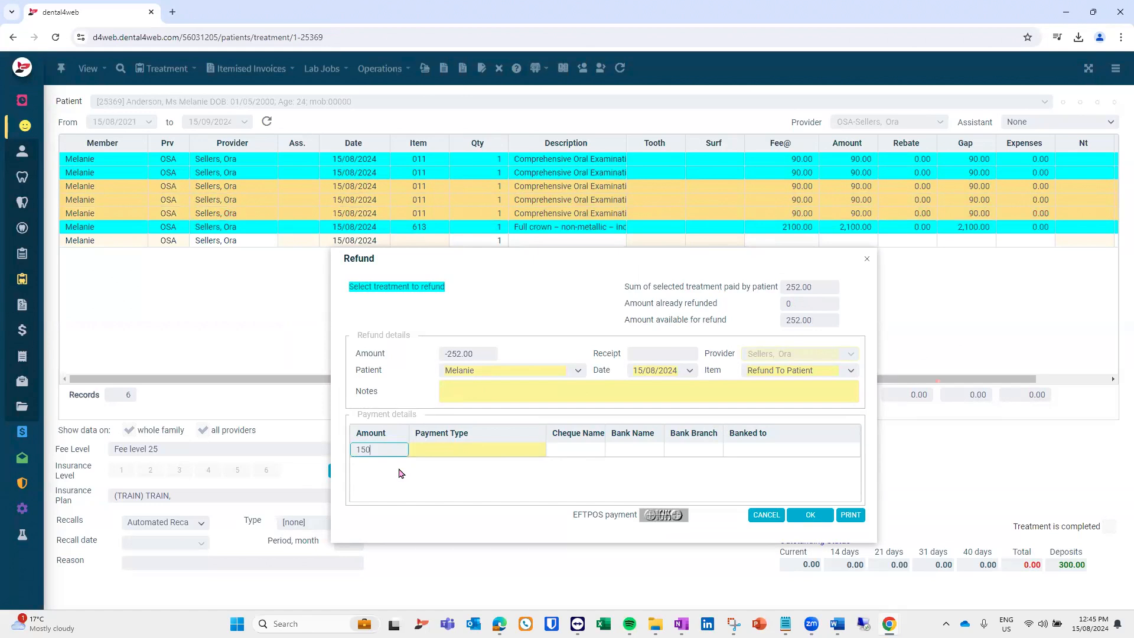
key(Tab)
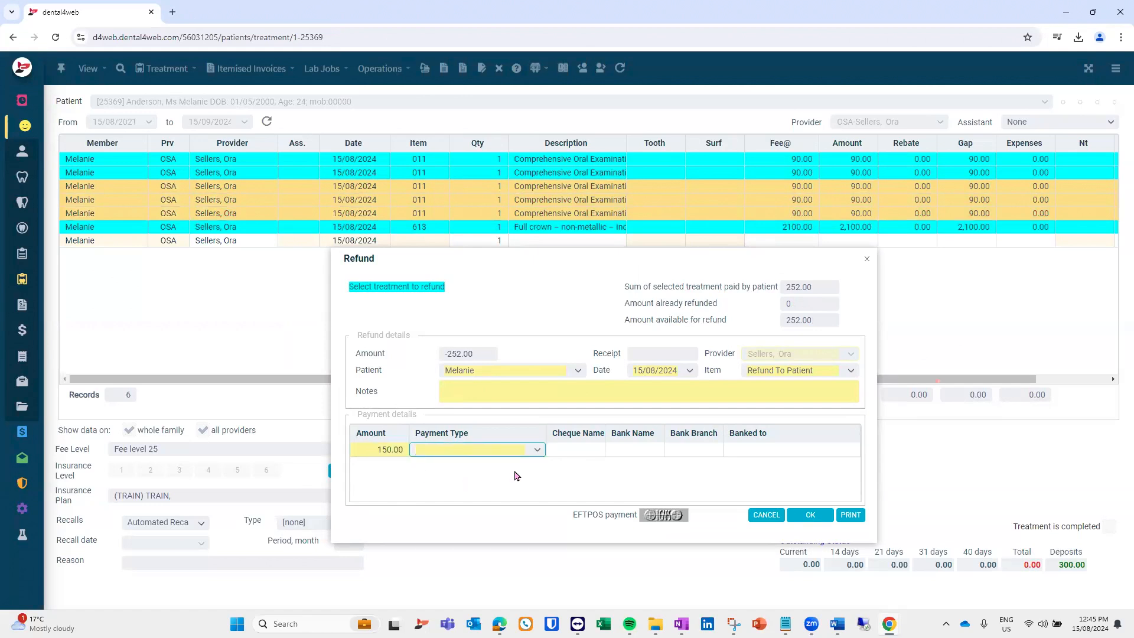
Set the 150.00 refund's payment type to Direct Payment and confirm it.
click(536, 450)
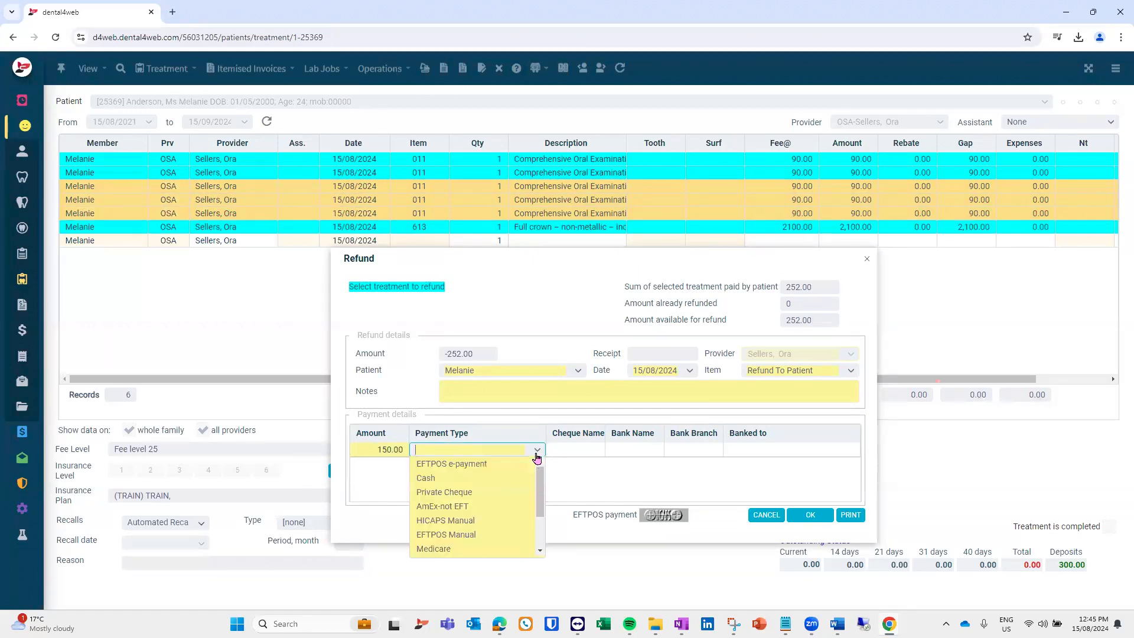
click(492, 467)
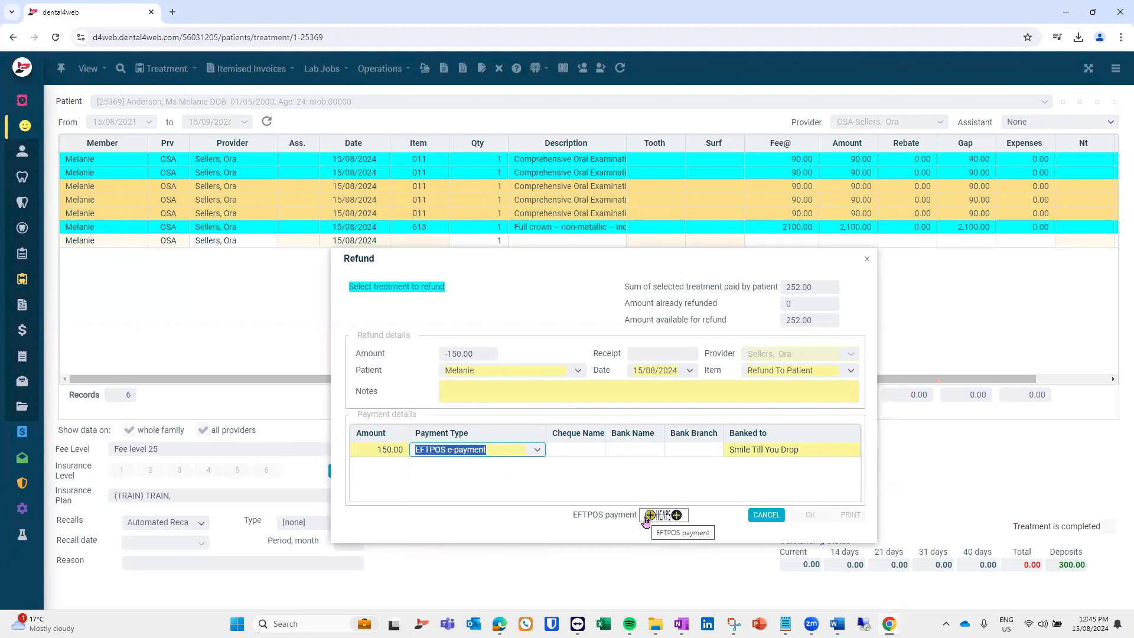
click(541, 457)
scroll(541, 509, down, 2)
scroll(542, 509, down, 1)
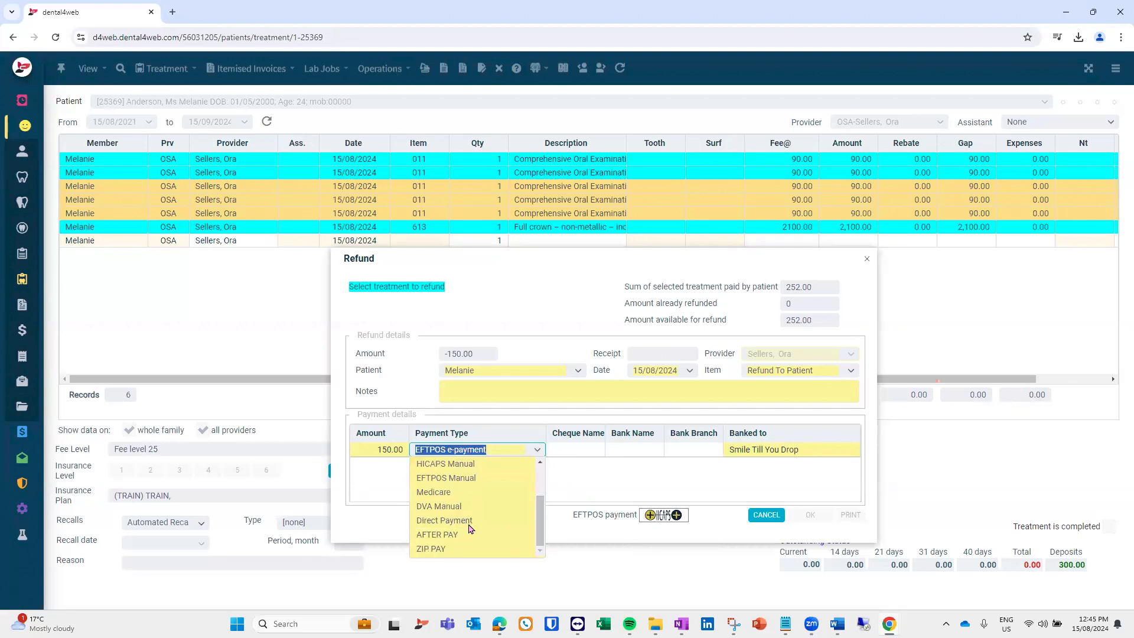
scroll(541, 504, up, 3)
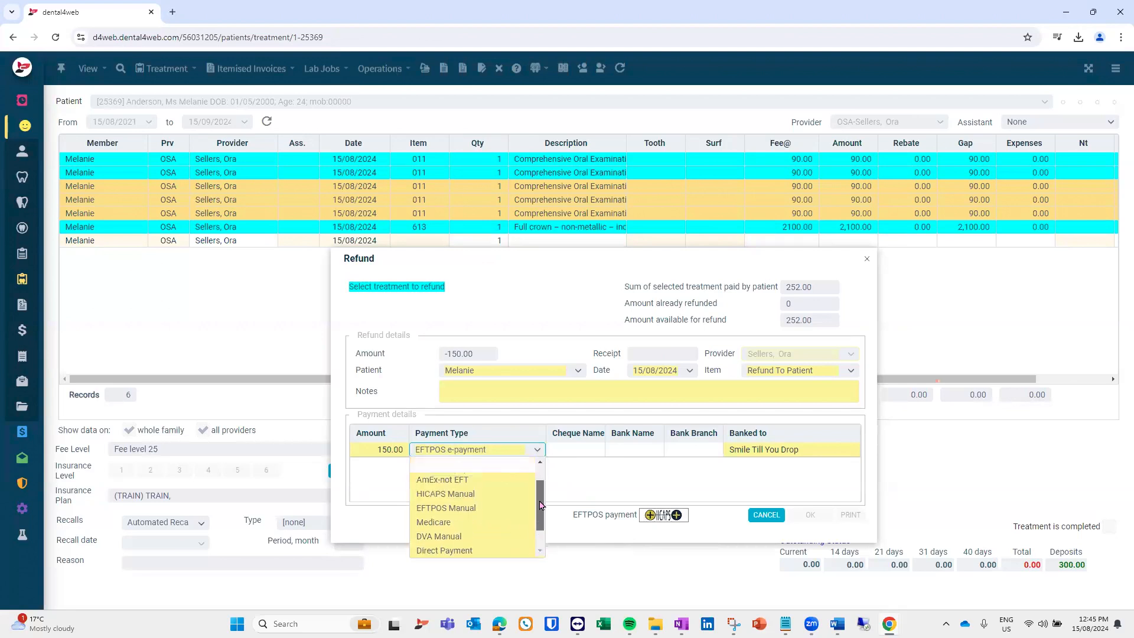
scroll(539, 503, down, 3)
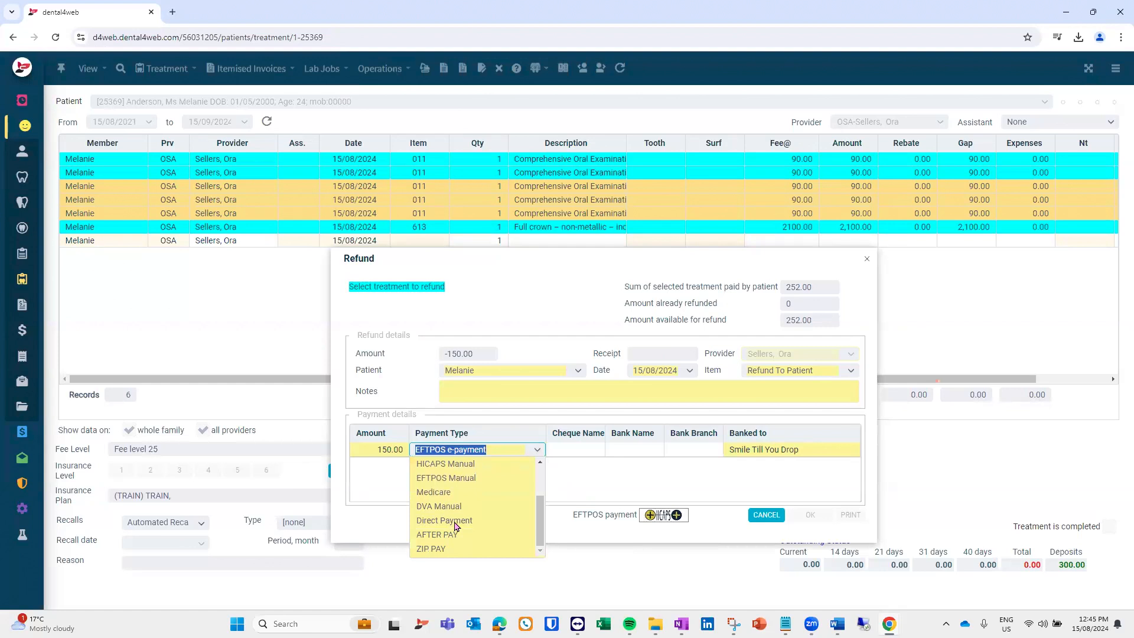
click(456, 521)
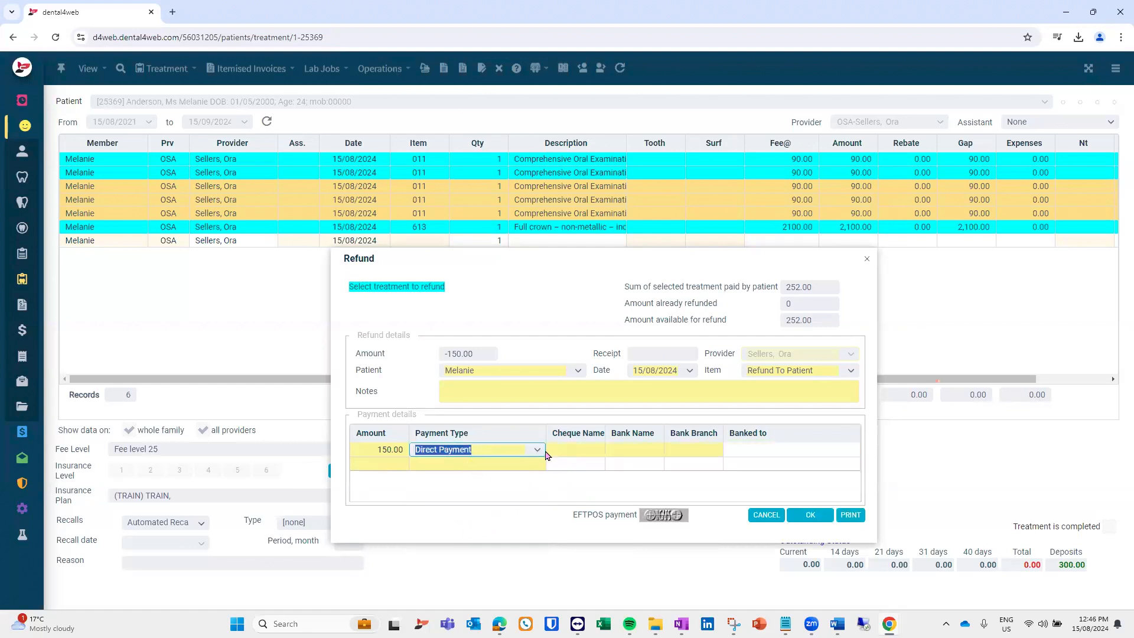
click(800, 515)
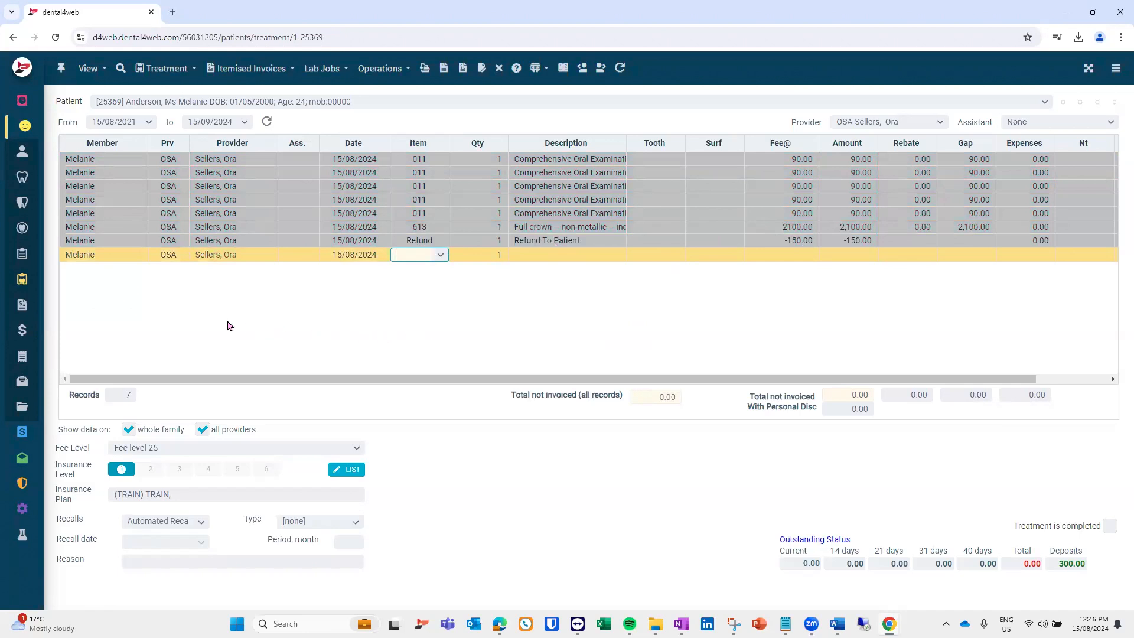
Go to Patients > Receipts to see refund 37888 and the 300.00 deposit.
mouse_move(27, 318)
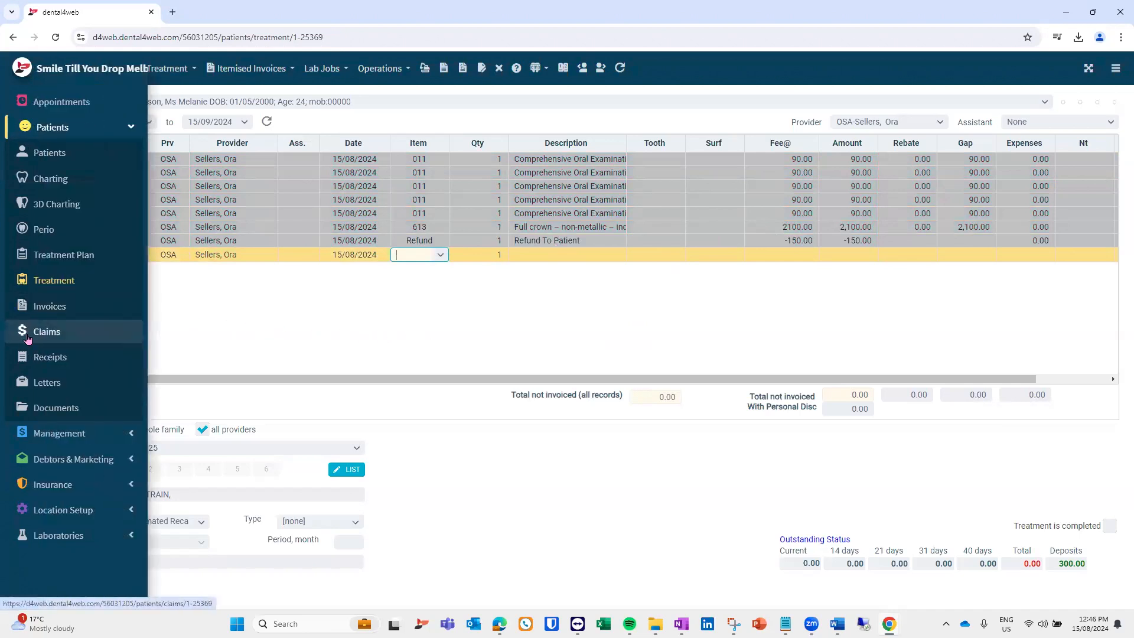
click(39, 357)
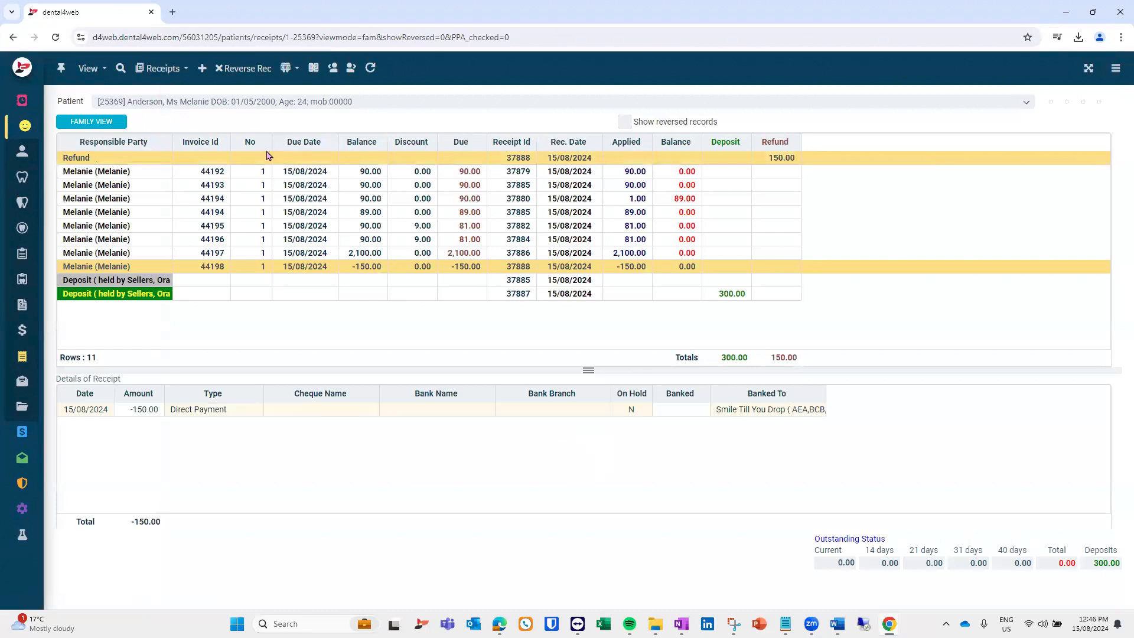
Start a New Refund for the full 300.00 deposit amount, paid in Cash.
click(184, 73)
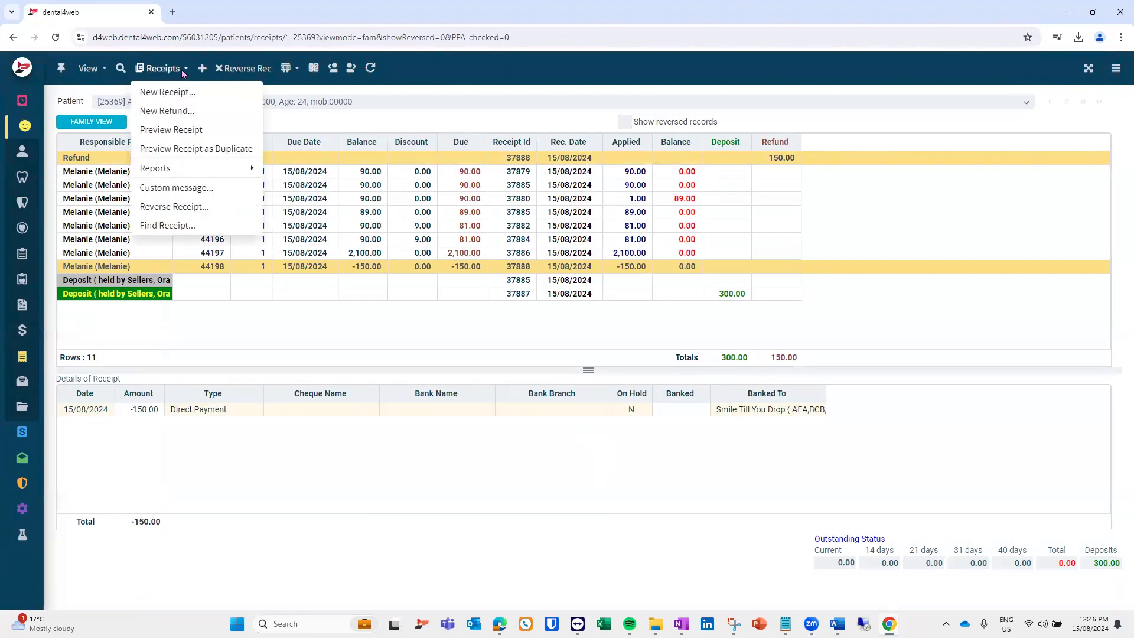
click(207, 112)
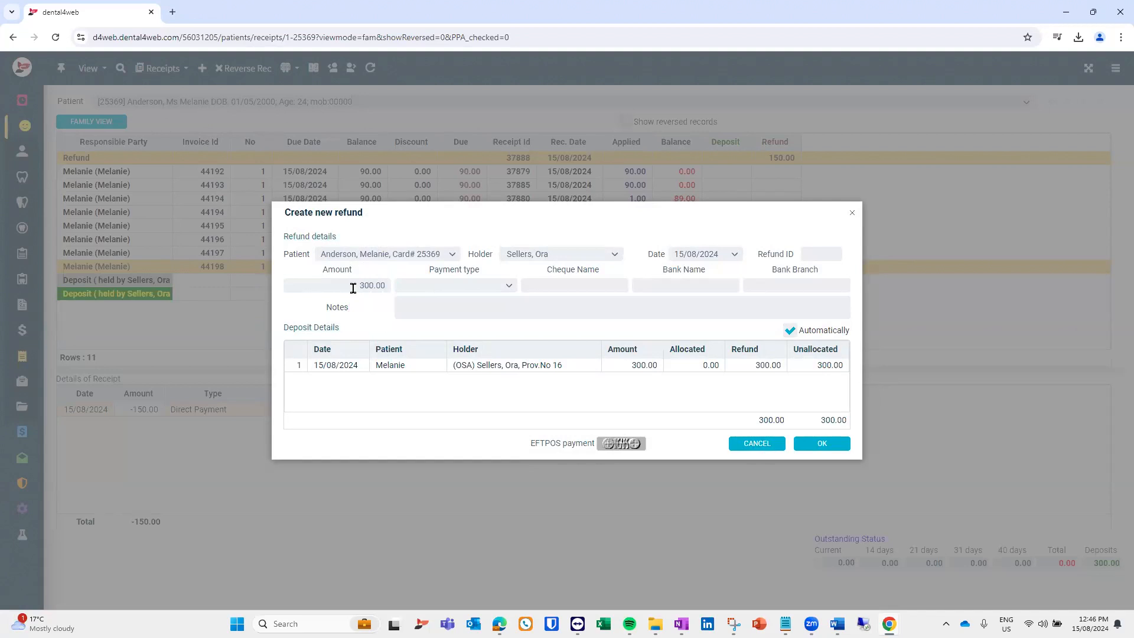
drag(353, 288, 421, 296)
click(377, 286)
click(511, 290)
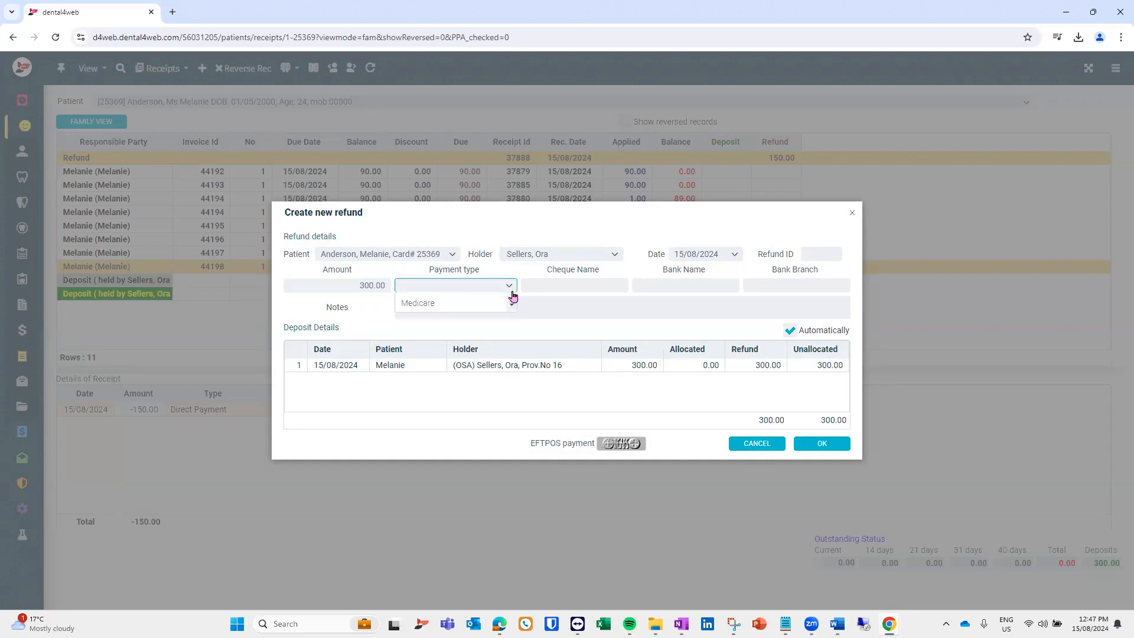
click(444, 314)
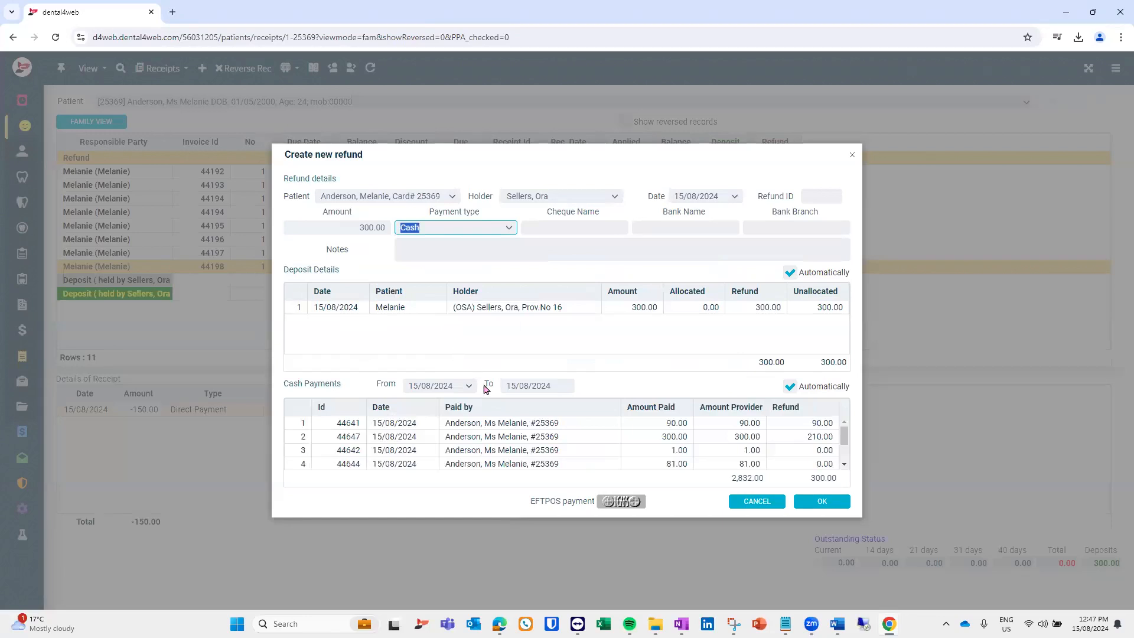
Save the 300.00 cash refund (receipt 37889), then check the 150.00 refund and invoice 44192 receipts.
click(808, 503)
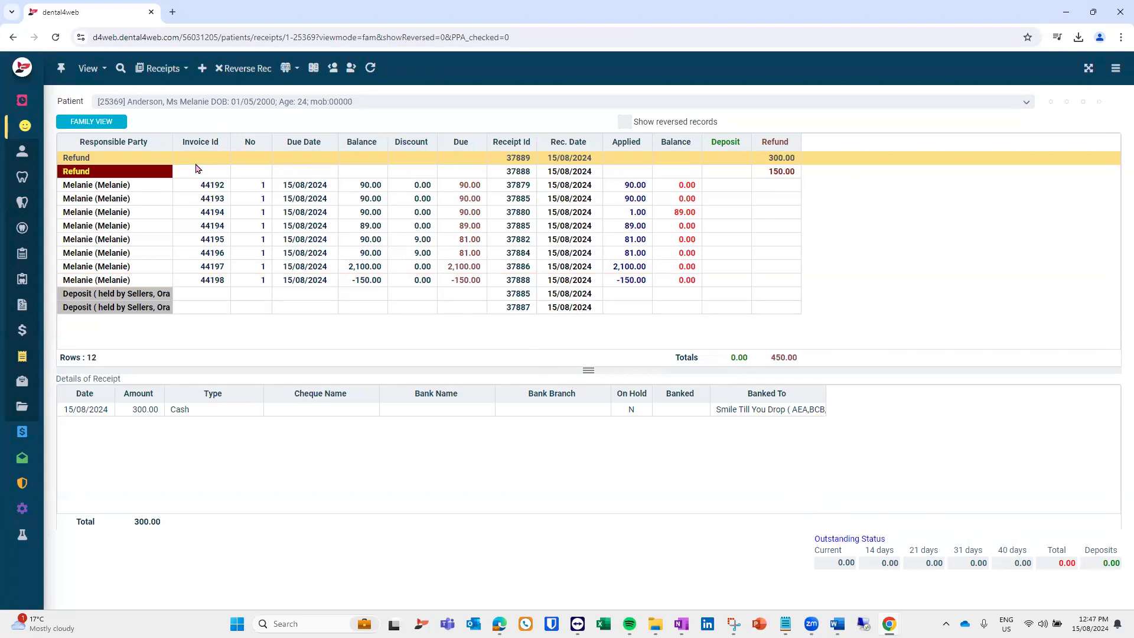
click(153, 172)
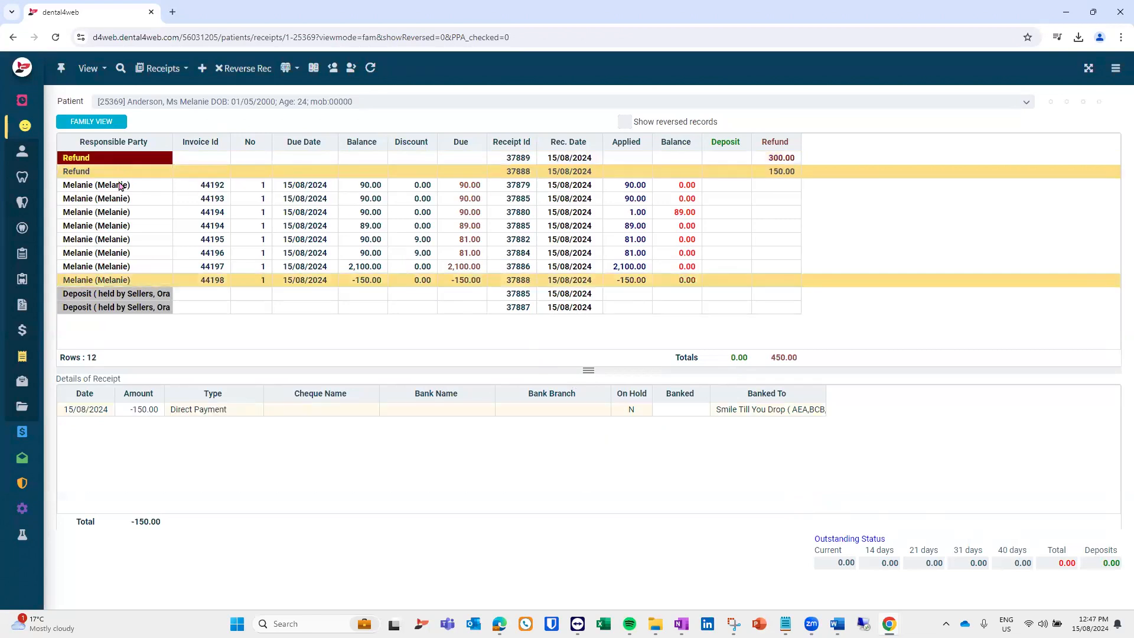
click(120, 186)
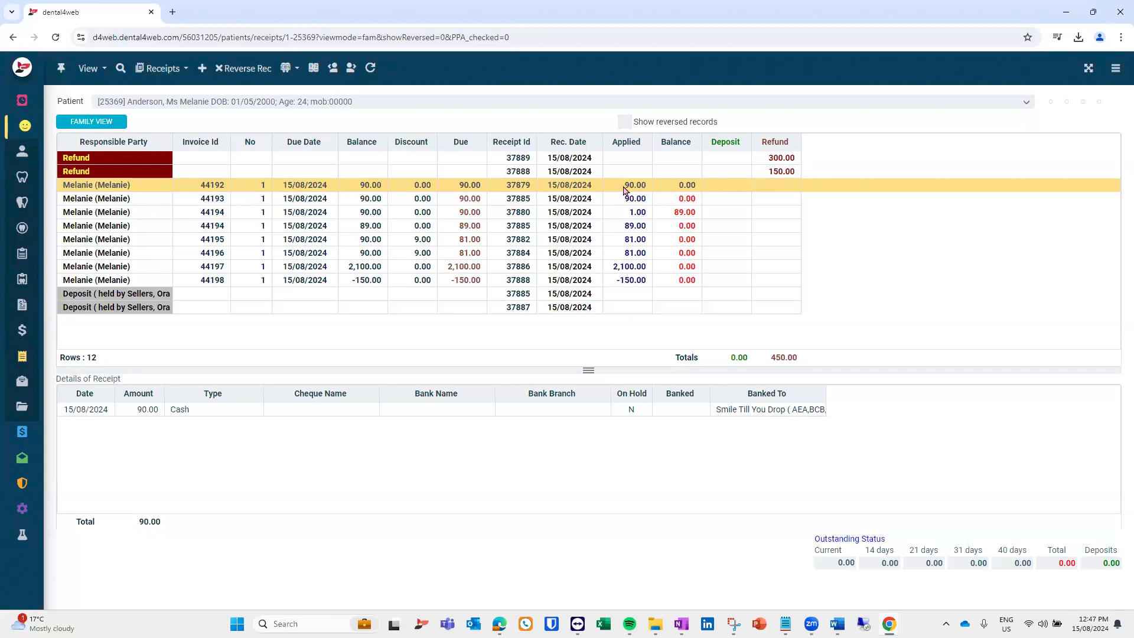
Add item 825 Sequential plastic aligners – per arch to the treatment list with a 4000.00 fee.
mouse_move(22, 264)
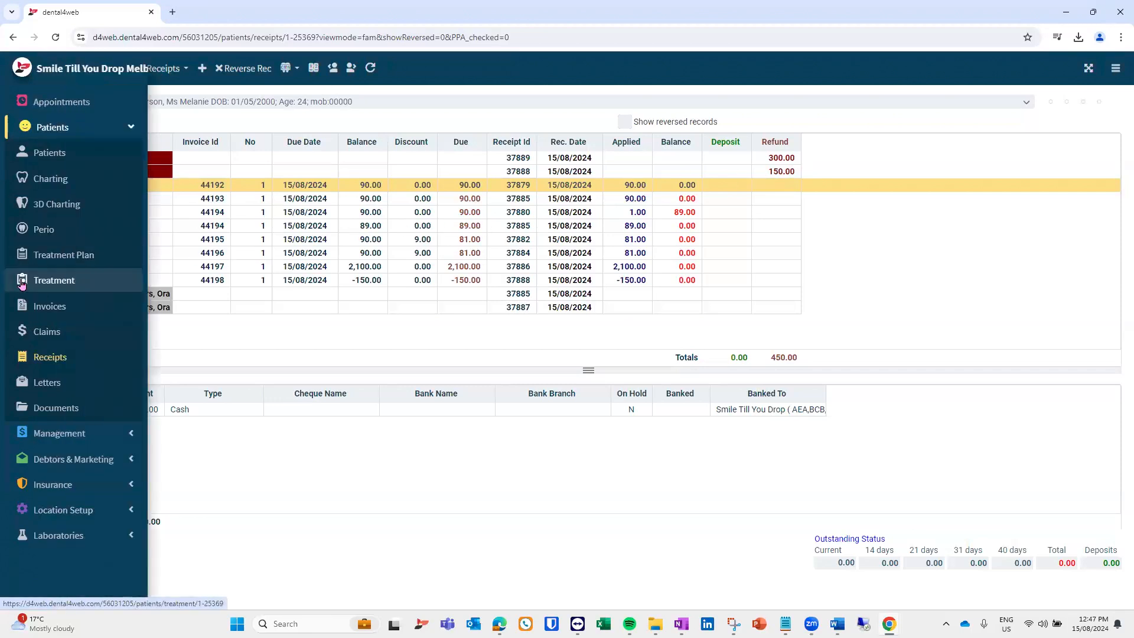
click(53, 272)
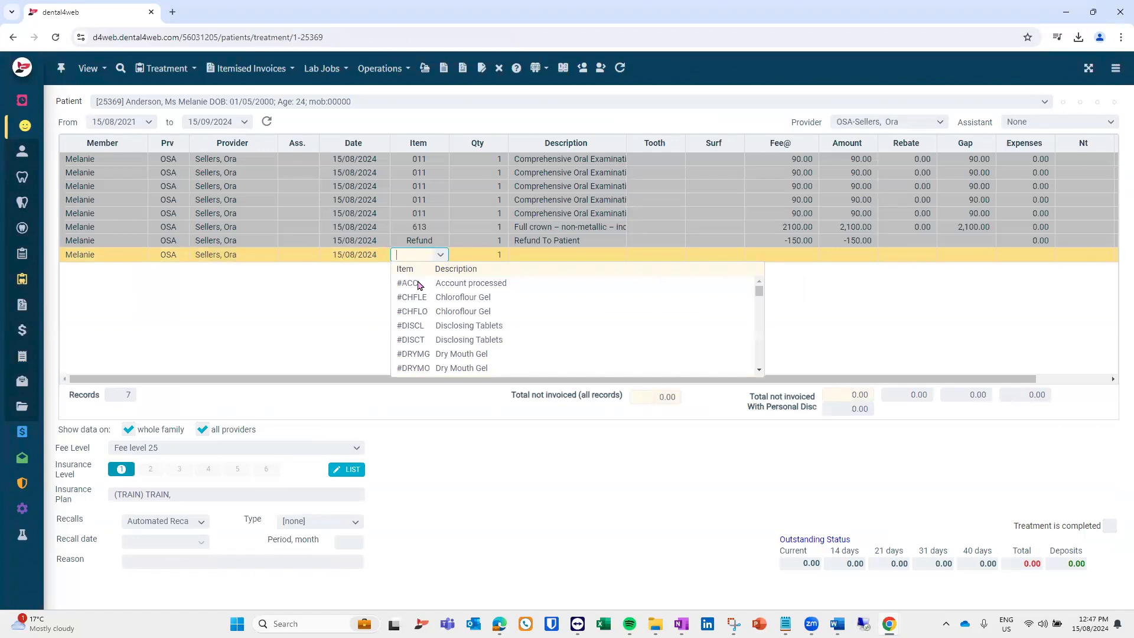
text(2)
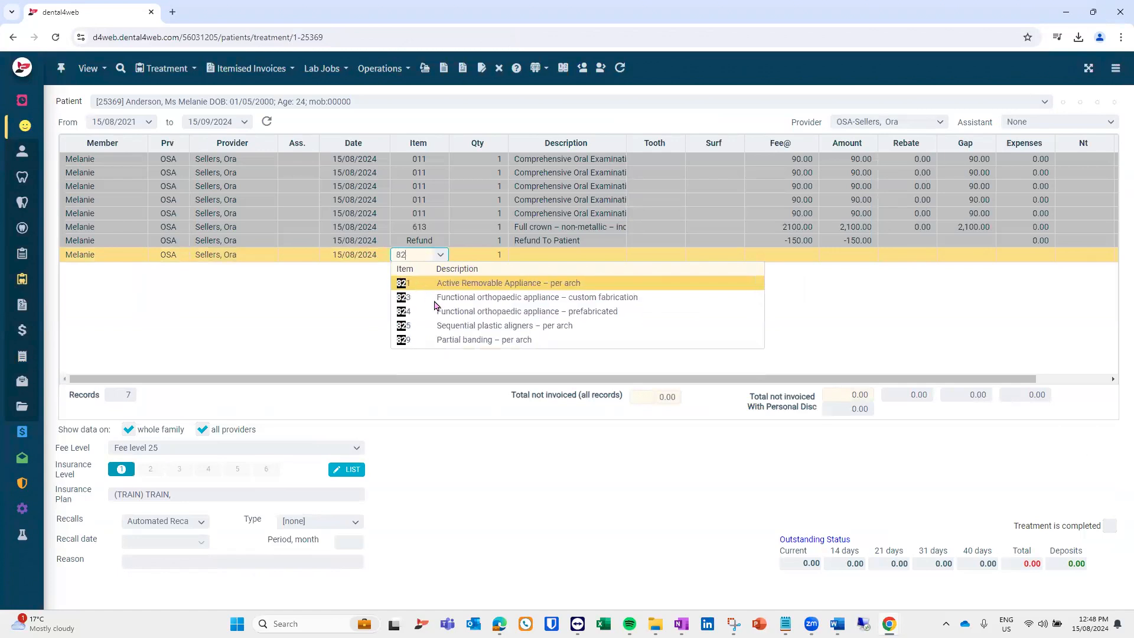
click(449, 328)
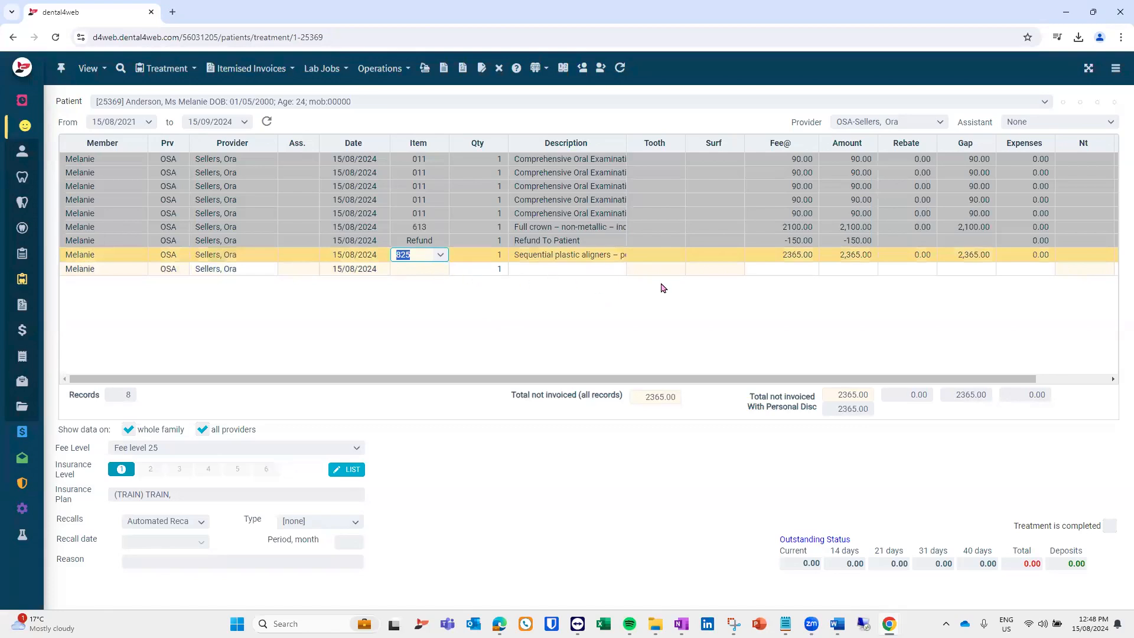
click(804, 254)
text(4000)
key(Return)
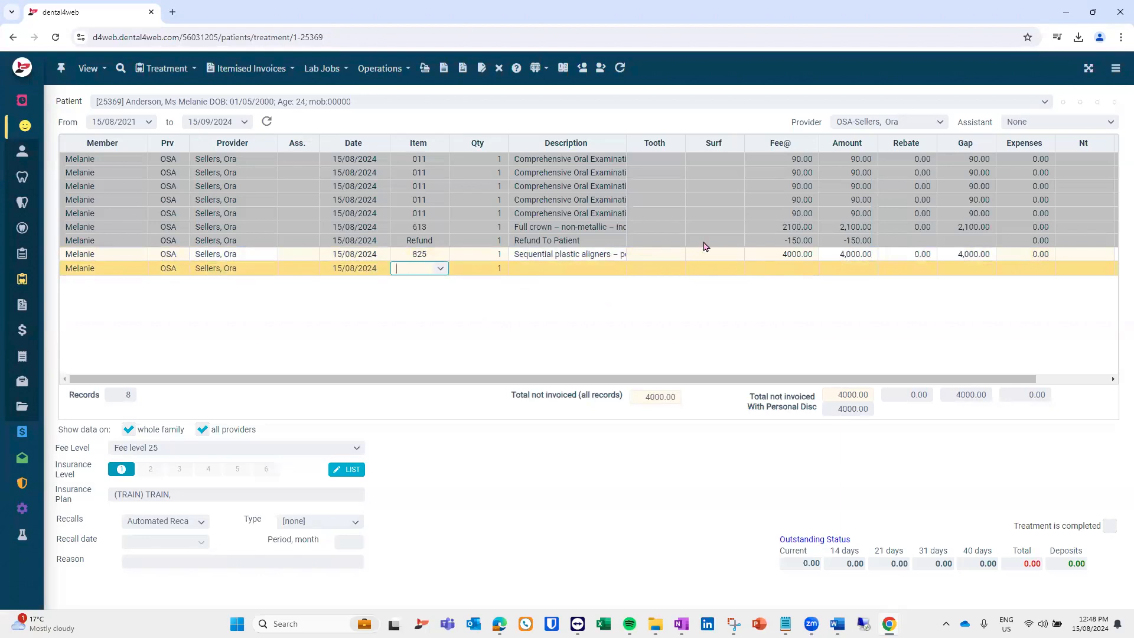
Start a New Invoice for the aligners split into 12 instalments of 333.33, with Months as the period.
click(441, 75)
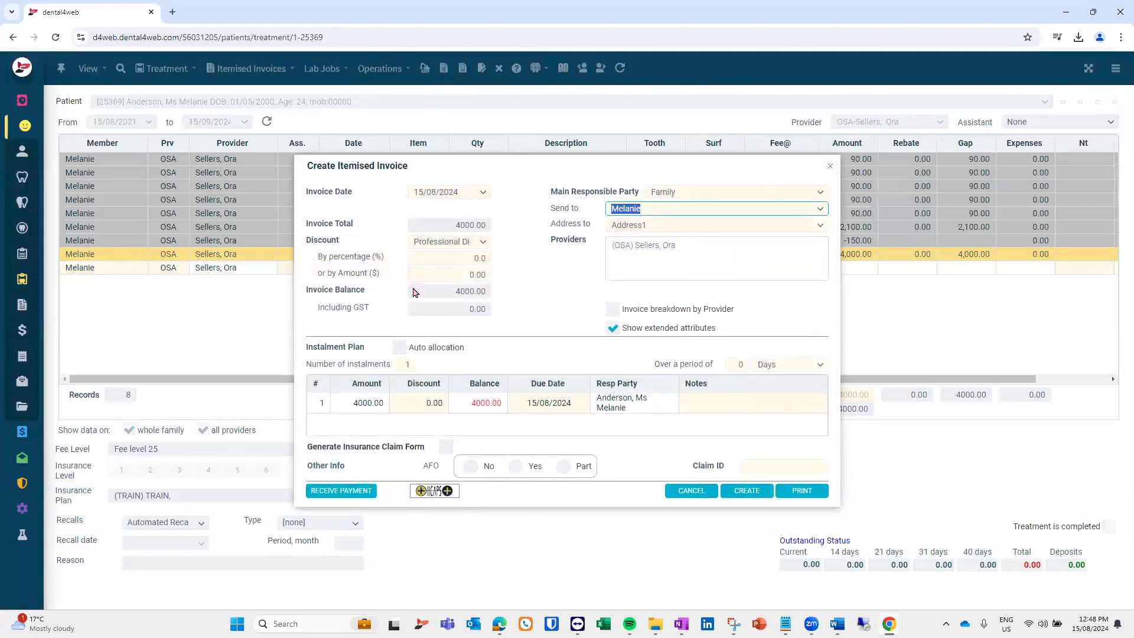
click(400, 366)
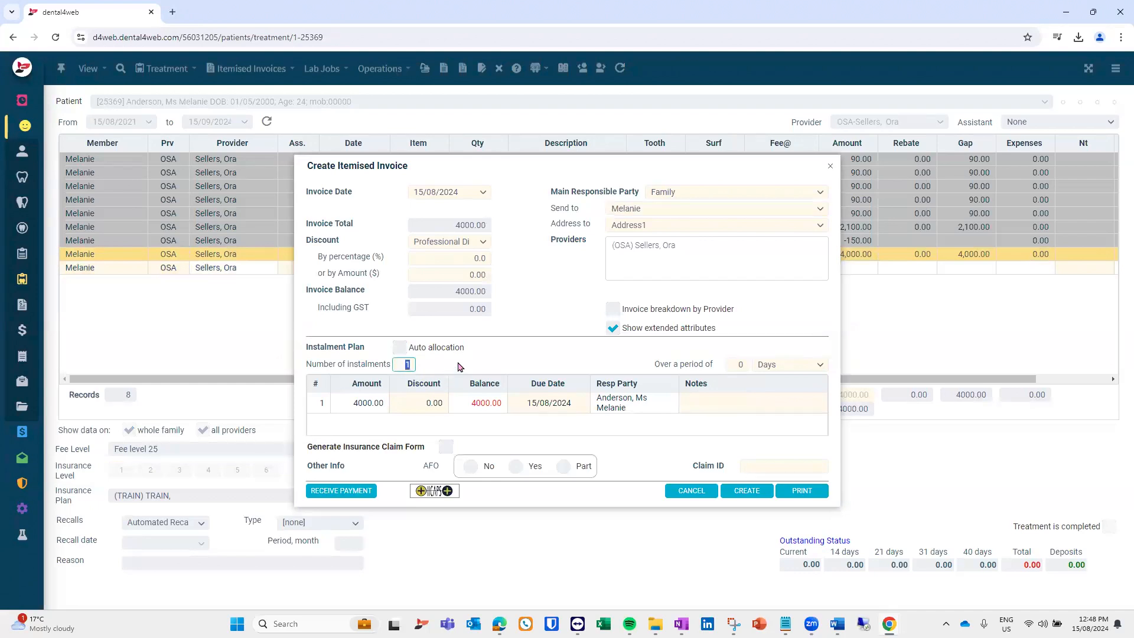
text(12)
key(Tab)
text(1)
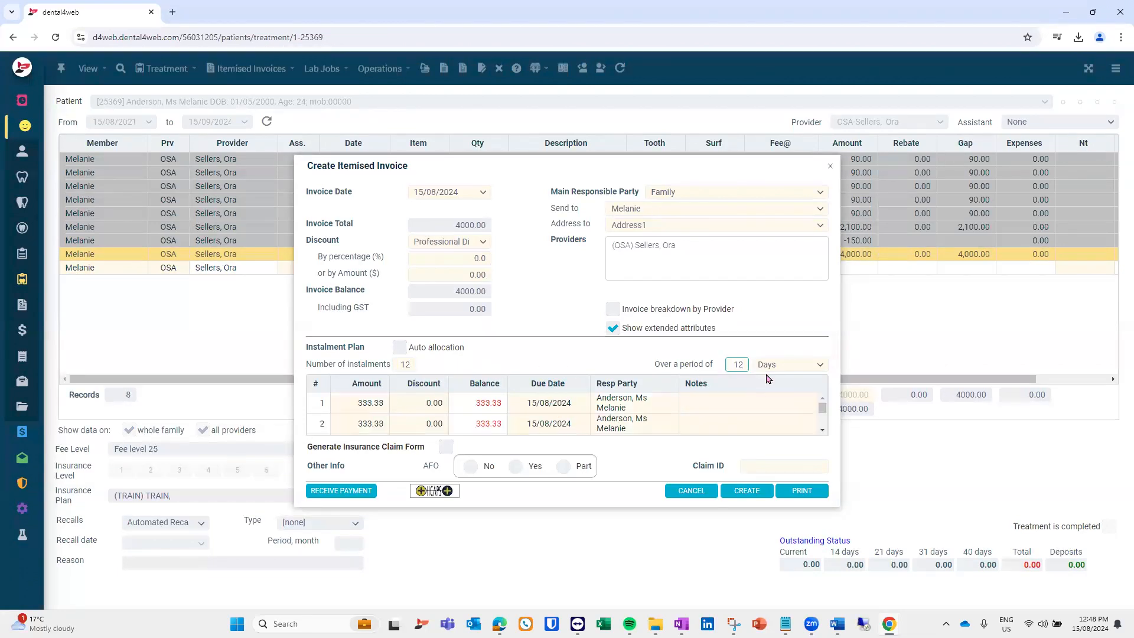
click(819, 365)
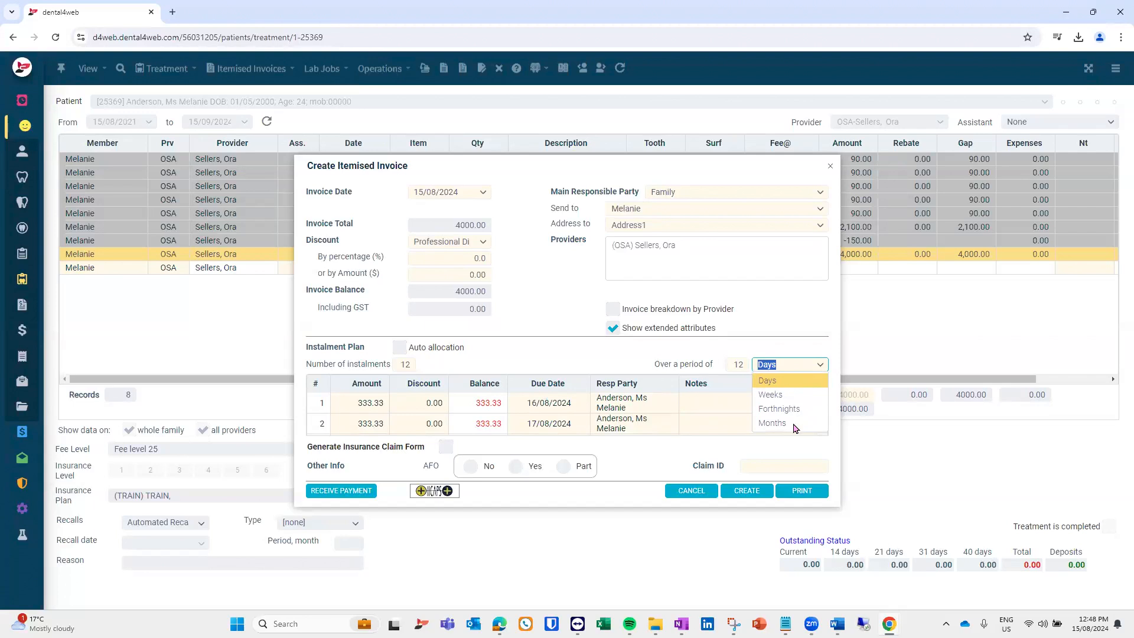
click(773, 423)
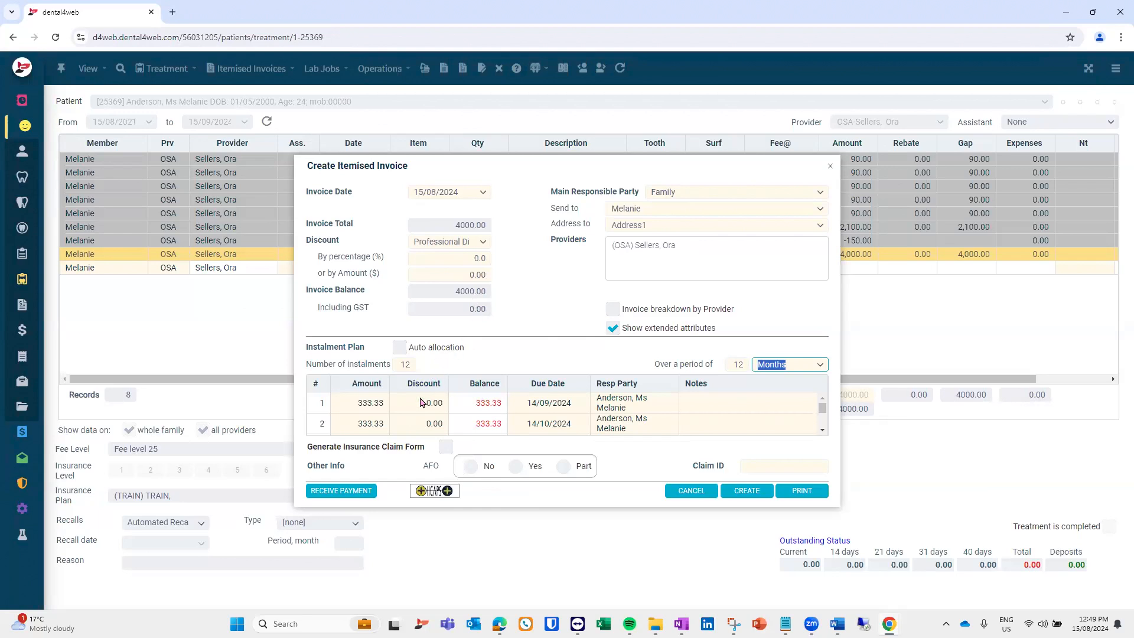
Receive a 333.33 Cash payment for the first instalment, leaving 3666.67 outstanding.
click(368, 492)
text(333.33)
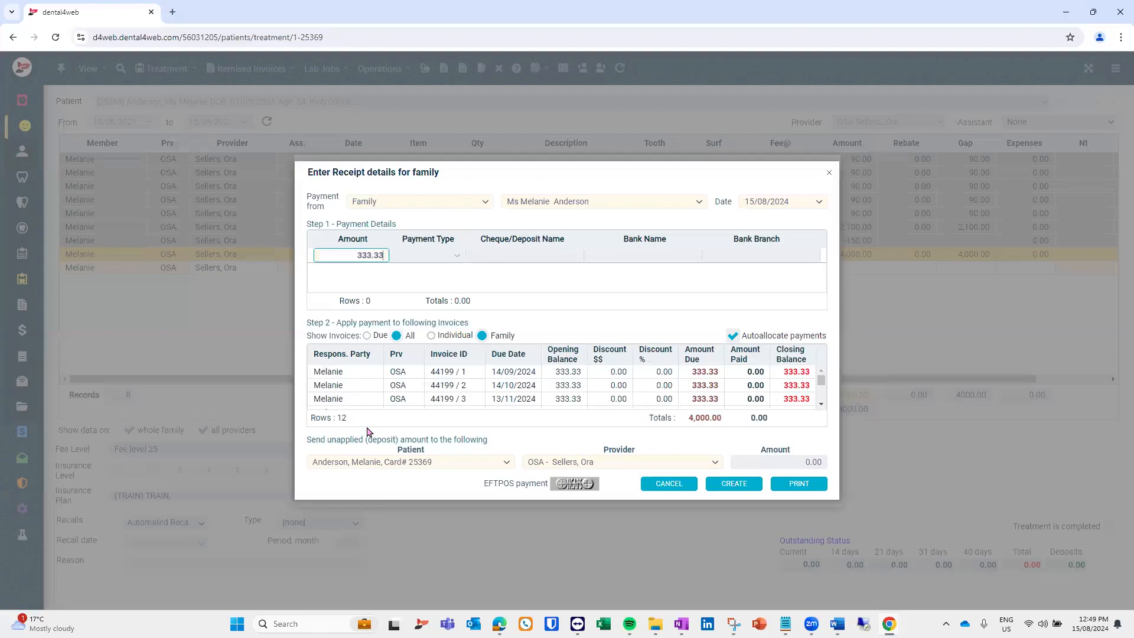
key(Tab)
text(Cash)
key(Tab)
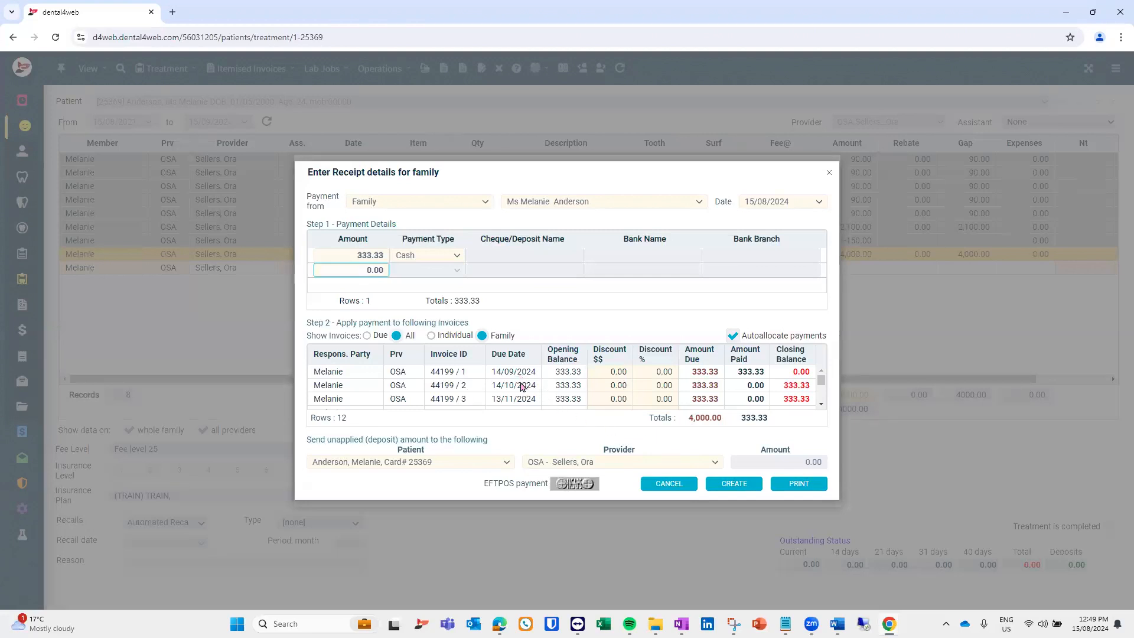
click(821, 405)
click(820, 405)
click(820, 405)
click(820, 405)
click(820, 405)
click(820, 405)
click(820, 405)
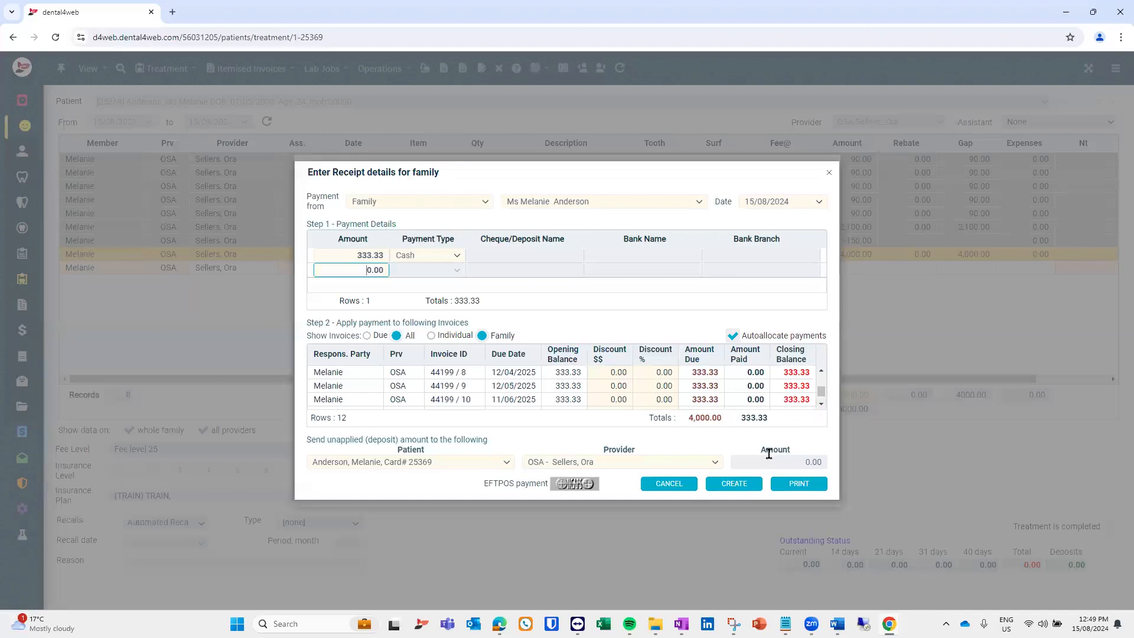
click(734, 483)
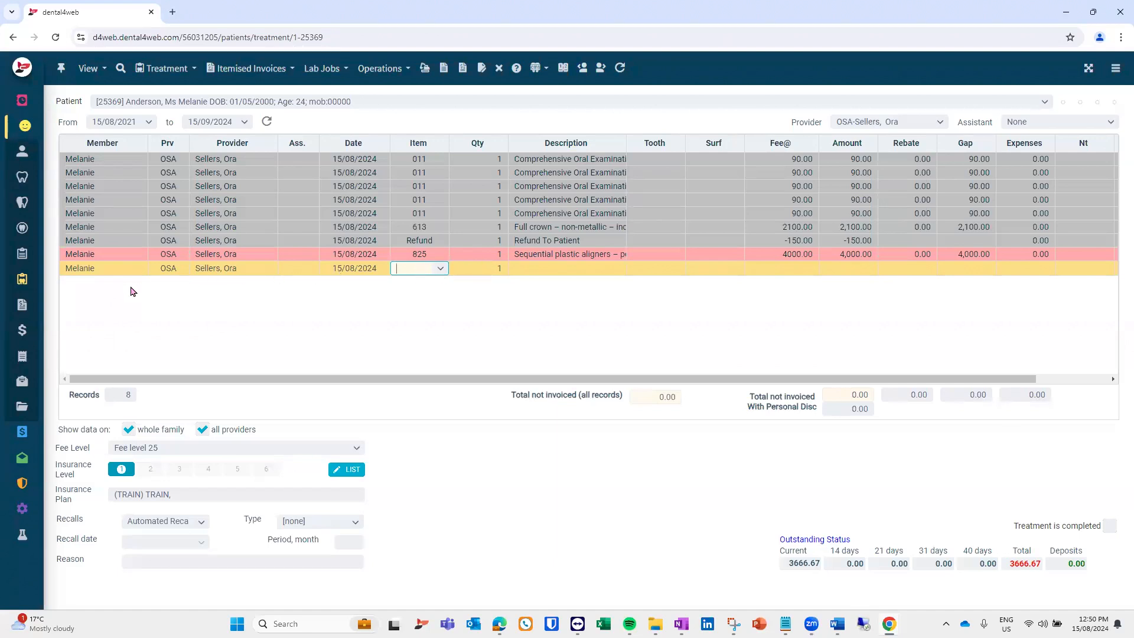
Open the patient's invoices and expand the Debtors & Marketing sidebar menu.
click(29, 310)
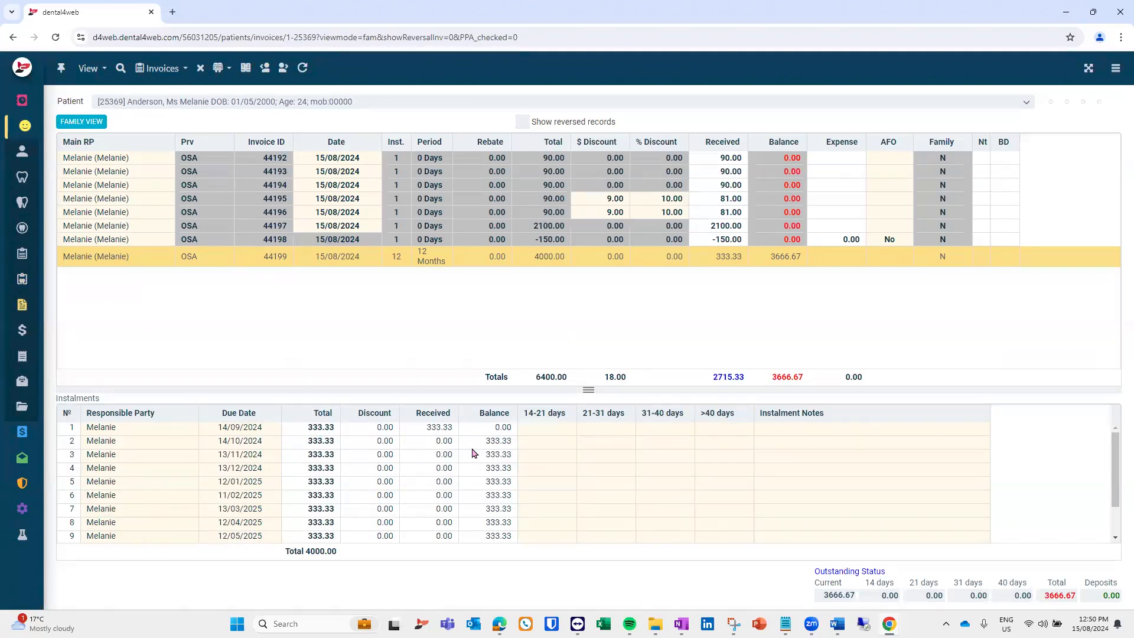
click(36, 458)
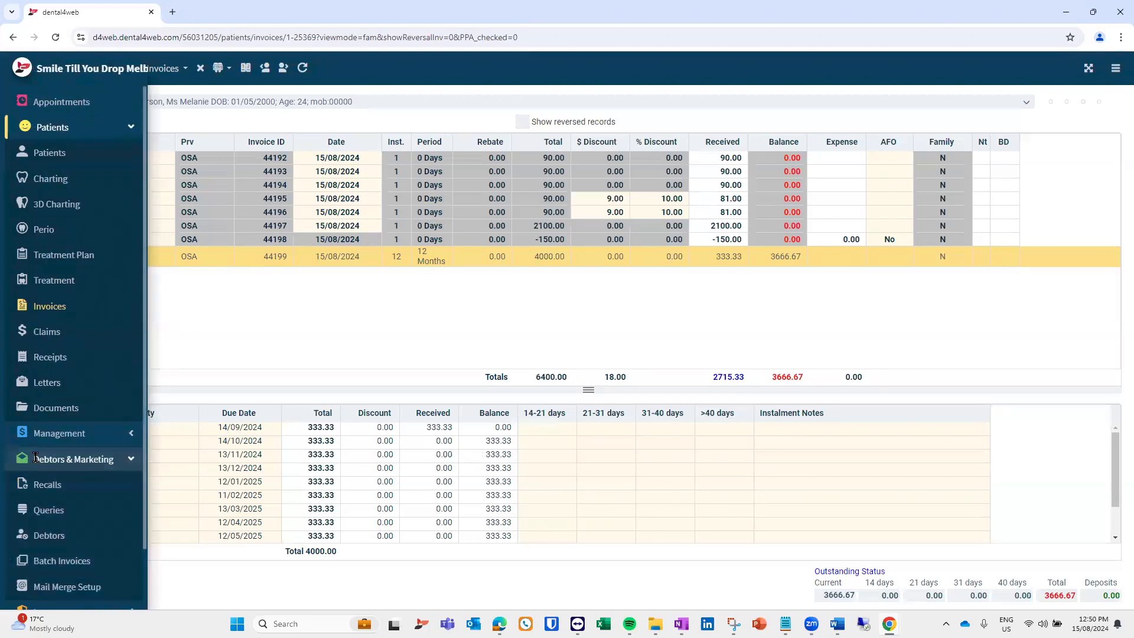
Open Debtors in a new tab, list all issued invoices, and select instalment 2 due 14/10/2024.
middle_click(66, 537)
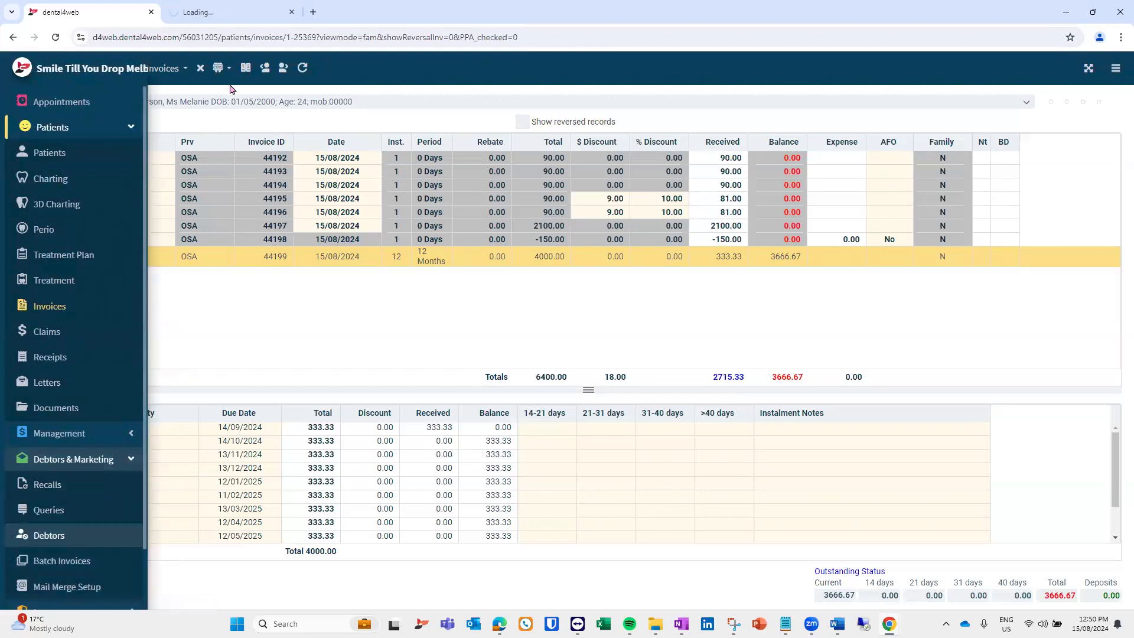
click(230, 21)
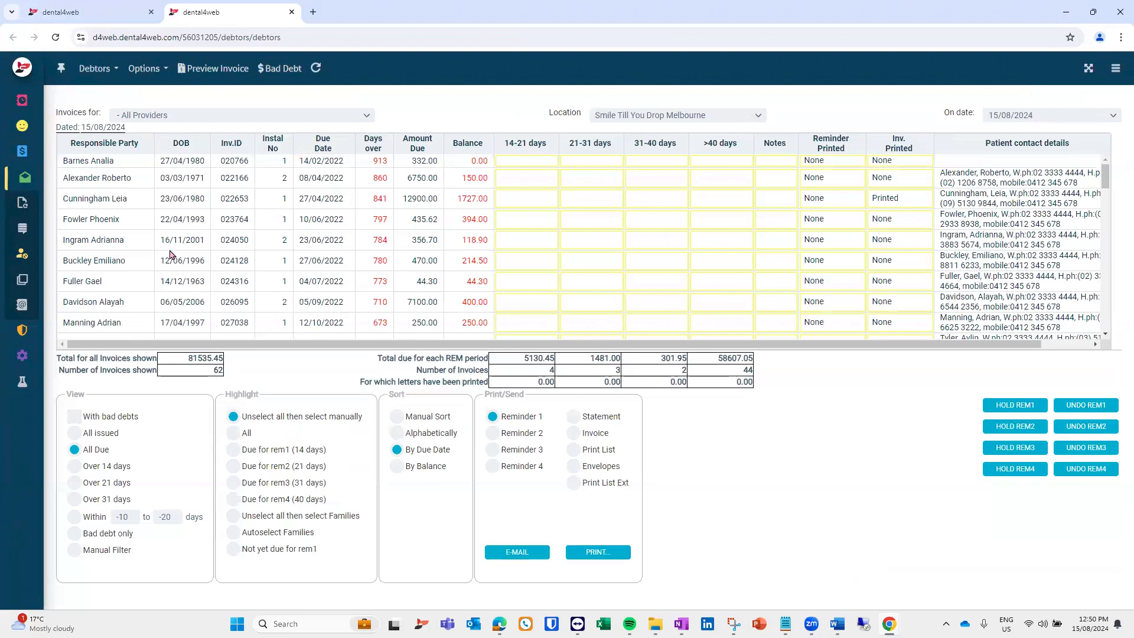
click(75, 432)
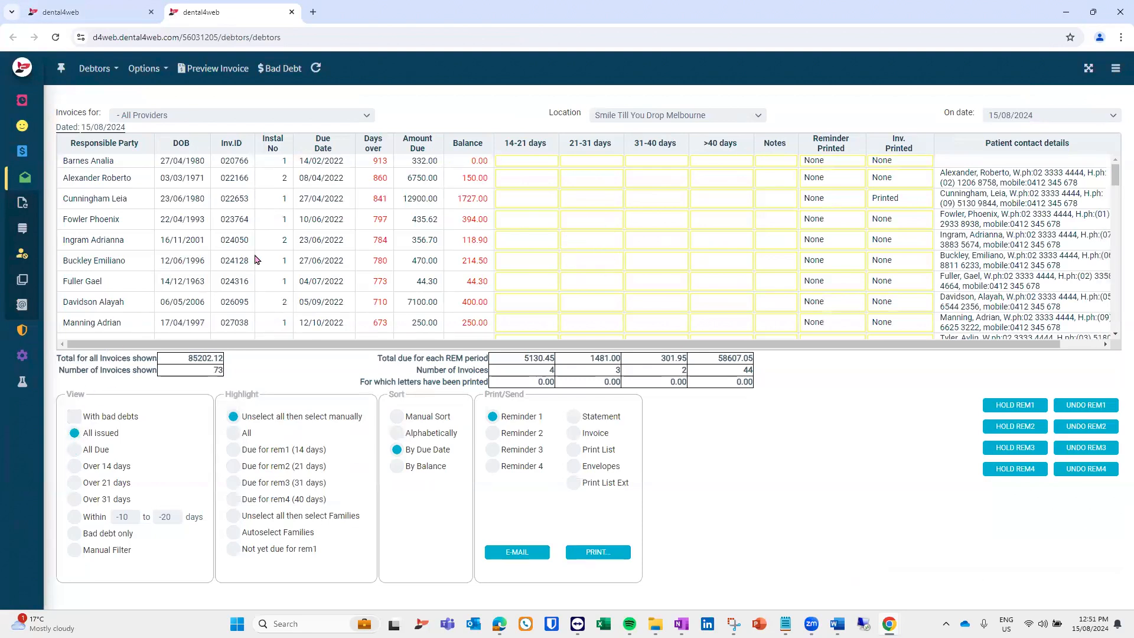
scroll(370, 263, down, 10)
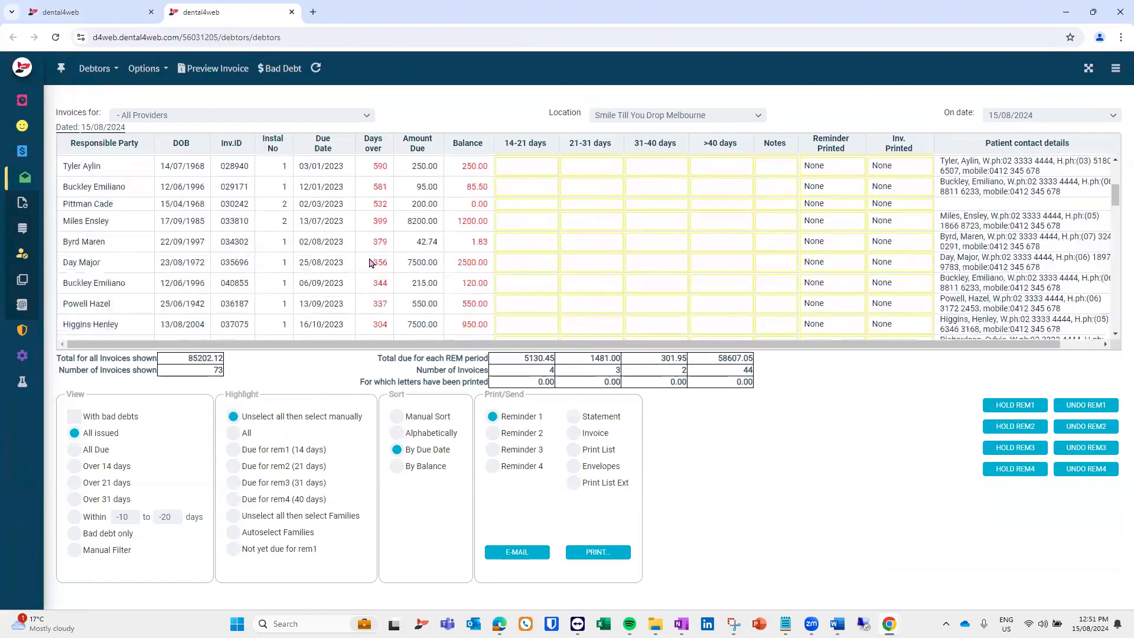
scroll(371, 262, down, 10)
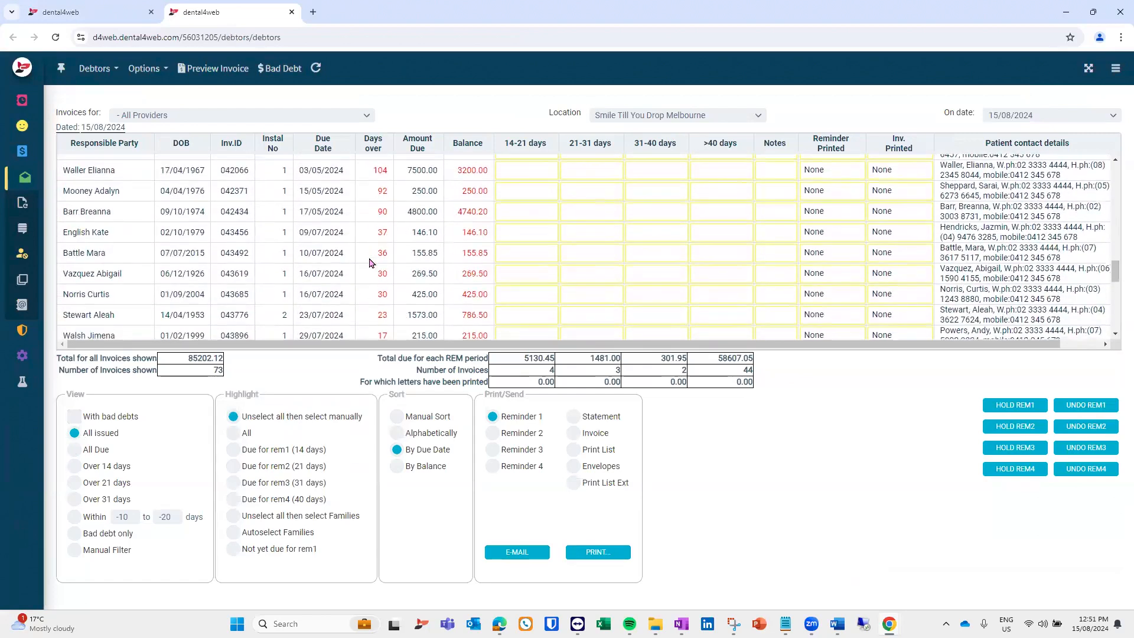
scroll(371, 263, down, 3)
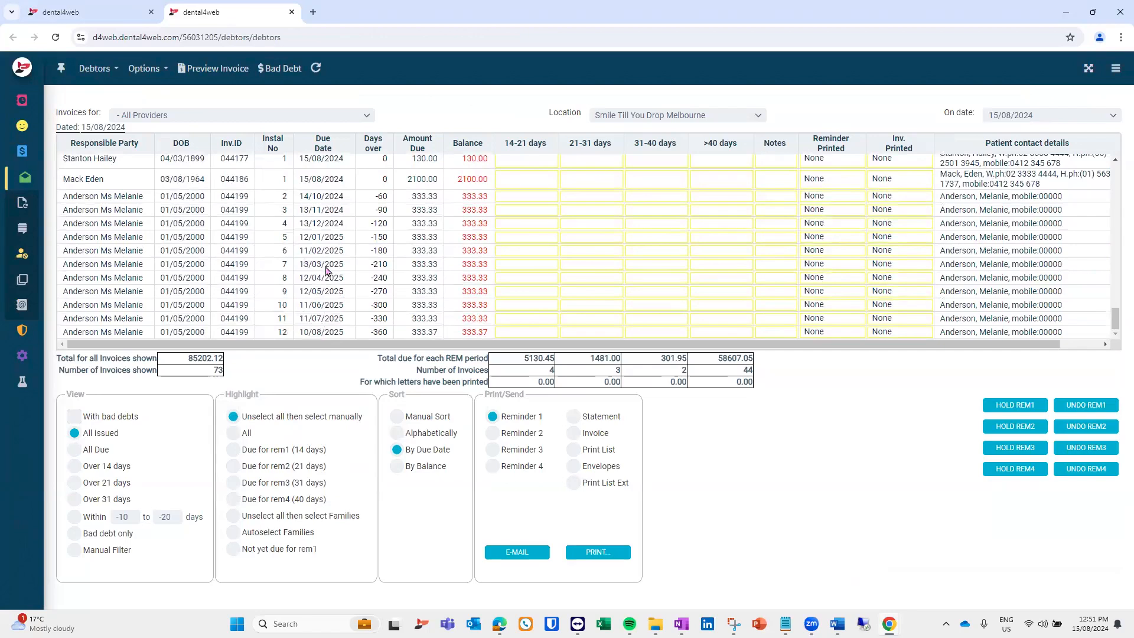
click(315, 201)
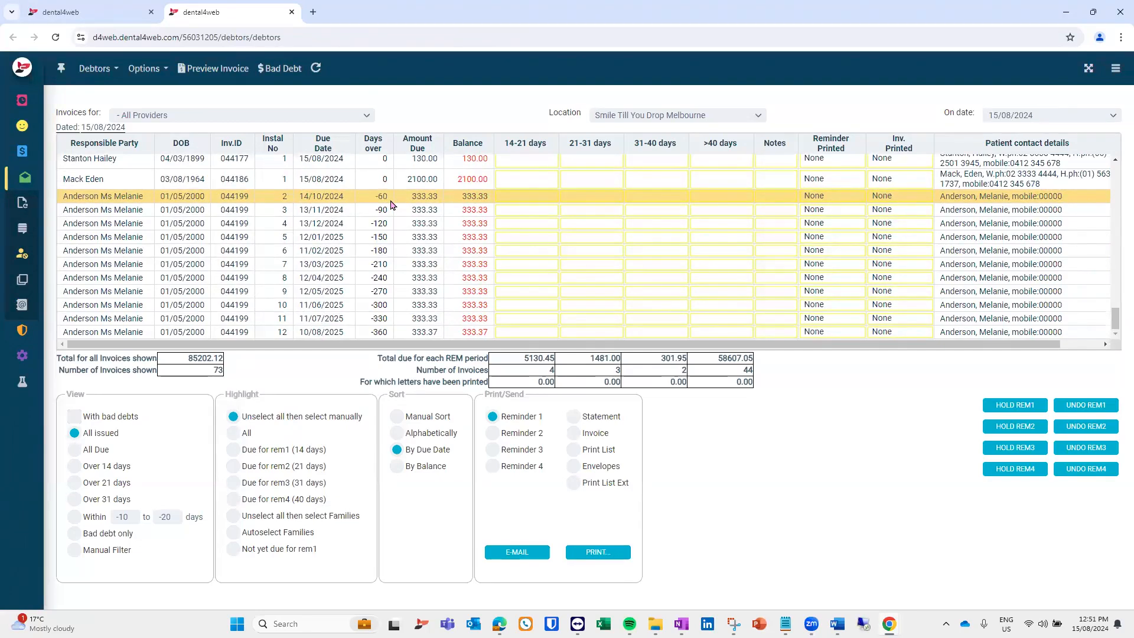
Compare the due-only list with all issued invoices, then reselect the 14/10/2024 instalment.
click(81, 448)
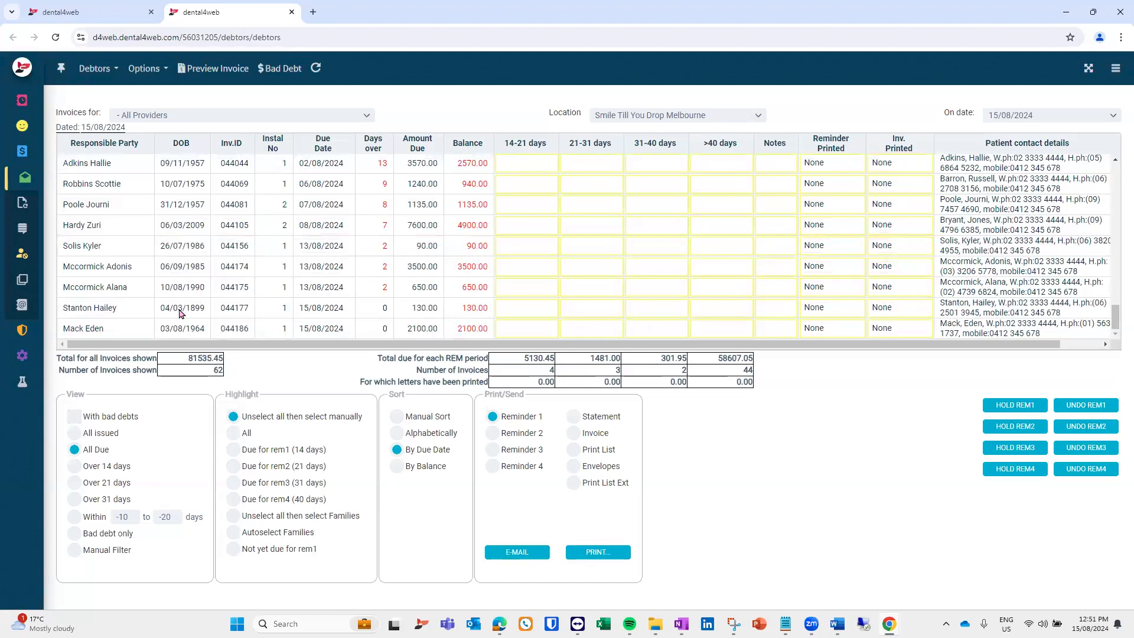
click(75, 433)
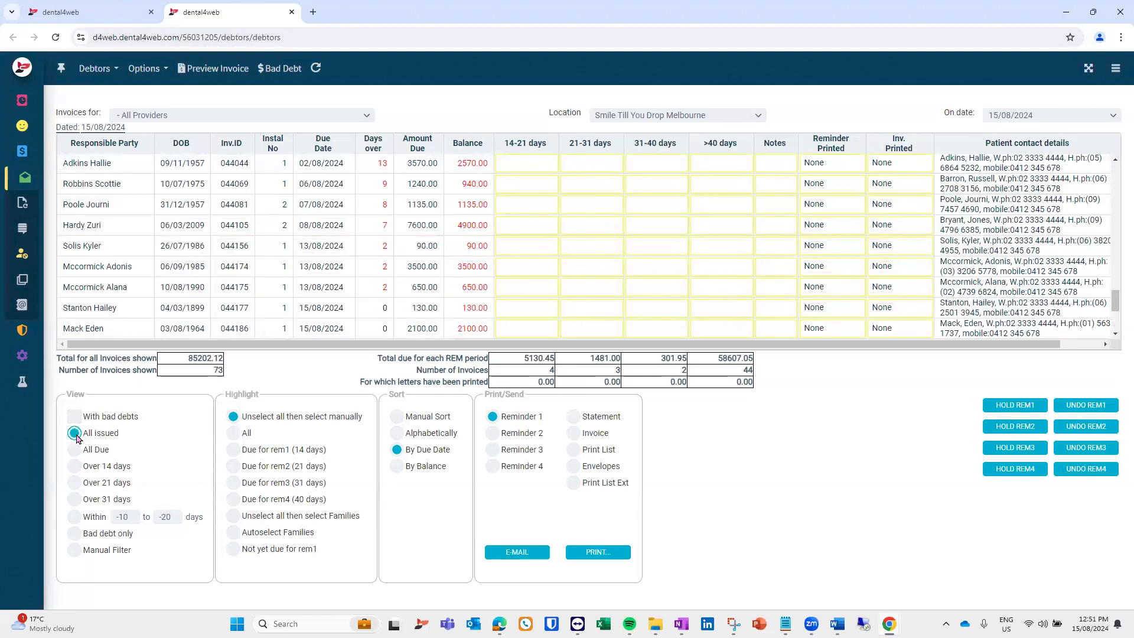
scroll(193, 284, down, 2)
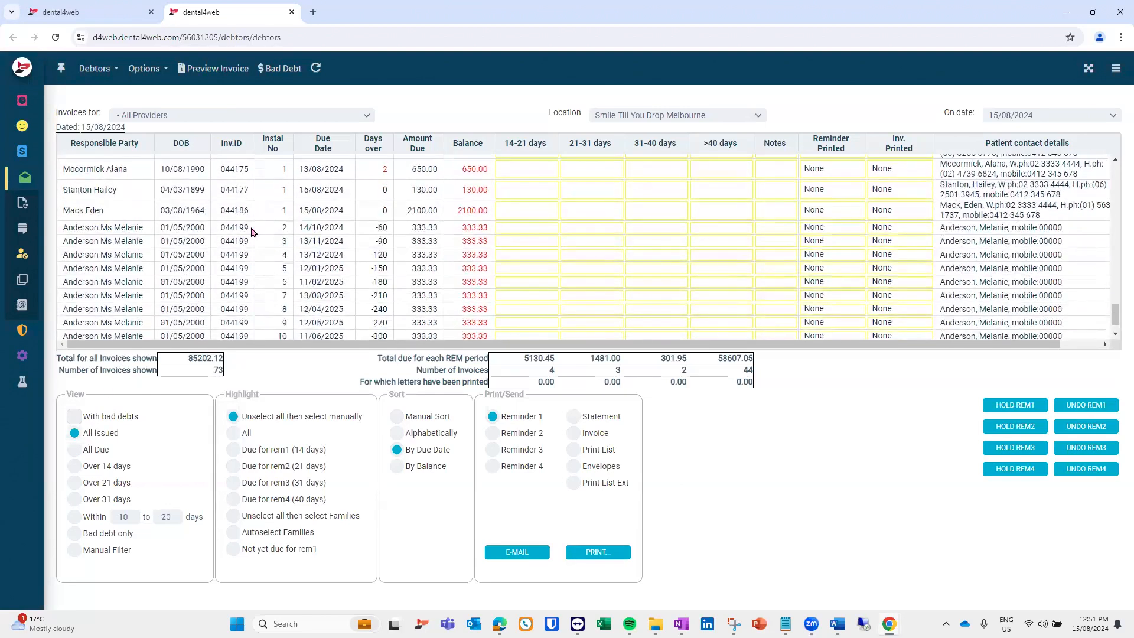
click(266, 229)
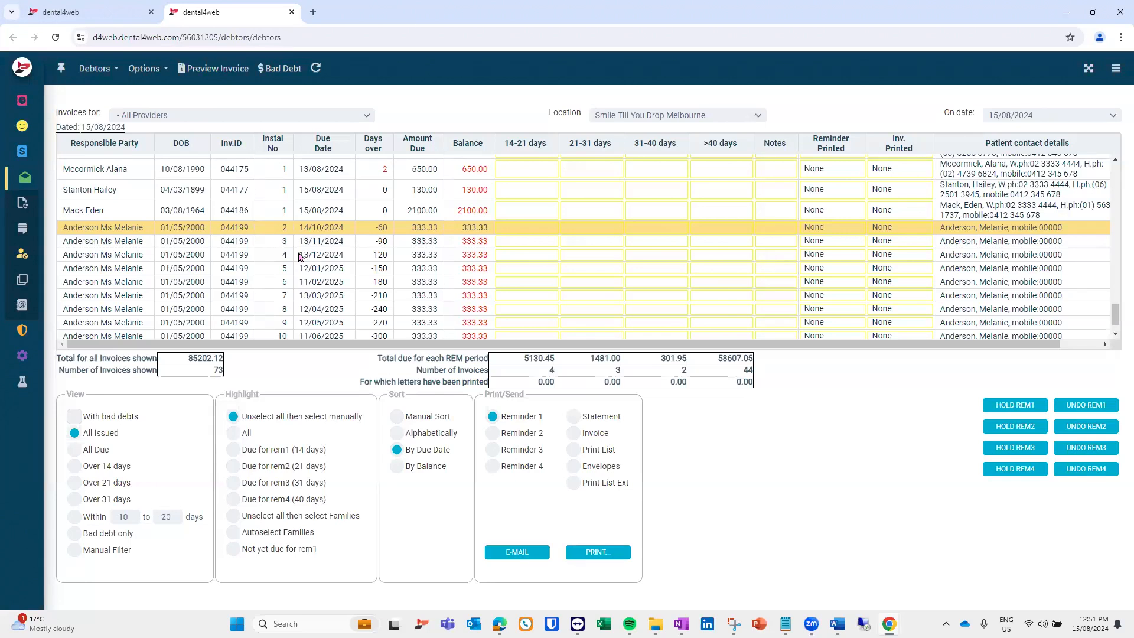
mouse_move(48, 177)
click(34, 131)
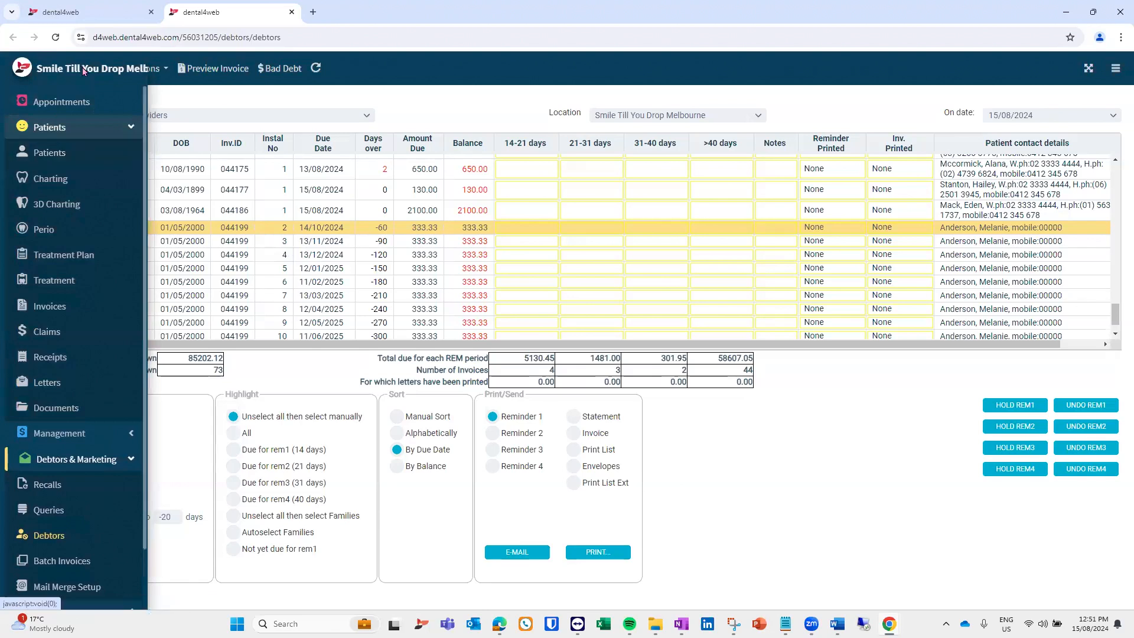
In the first tab, open the patient's history details and their empty Alerts list.
click(77, 13)
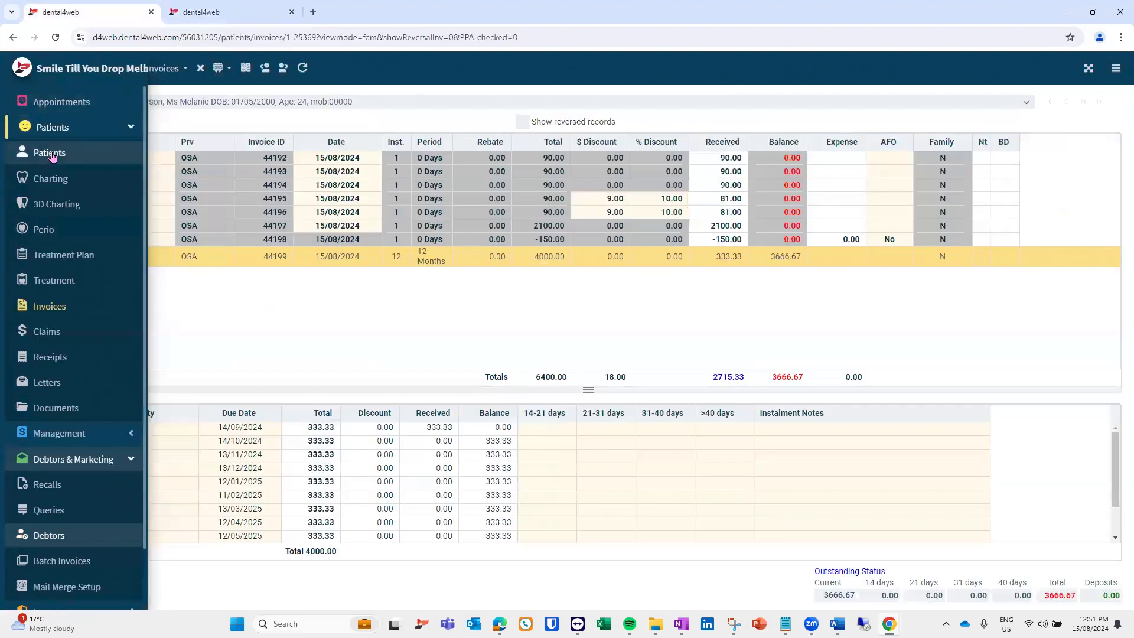
click(49, 152)
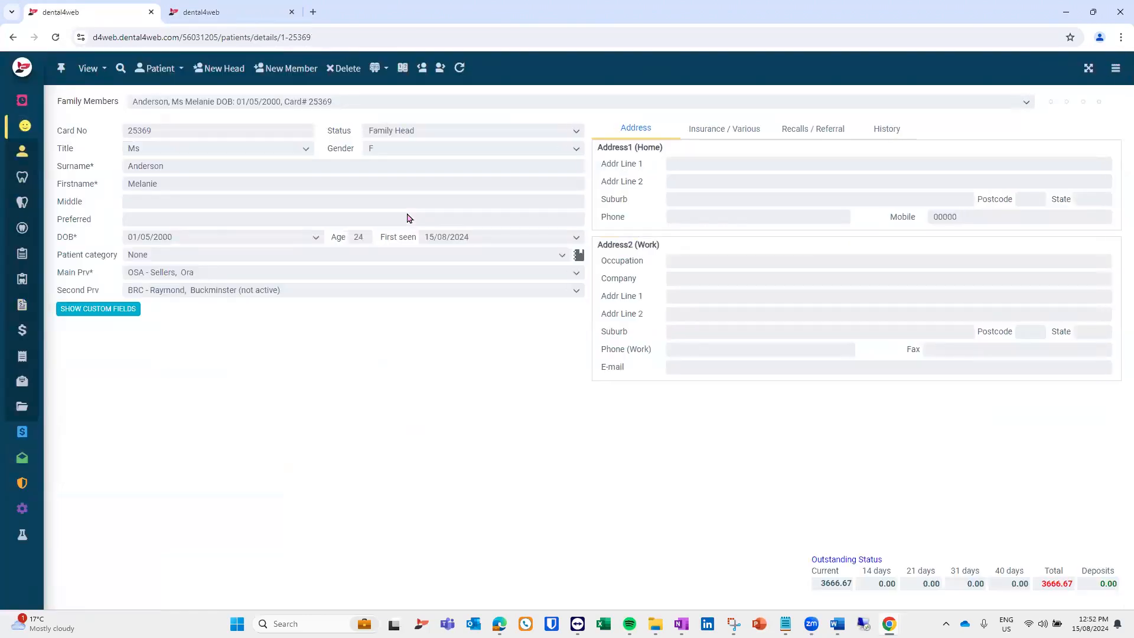
click(878, 136)
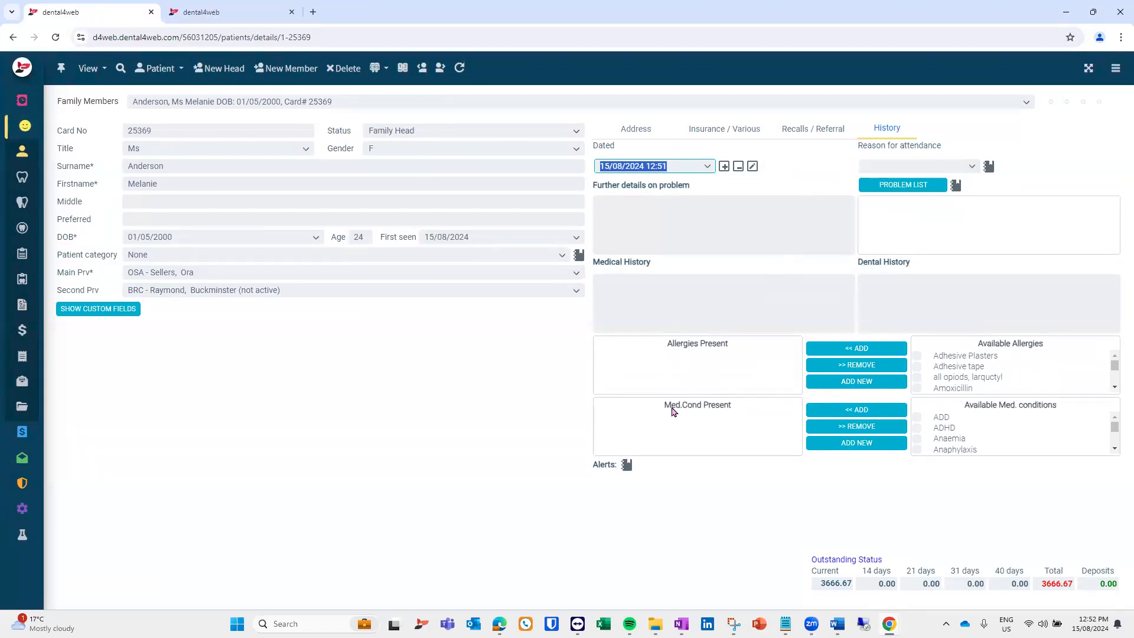
click(627, 466)
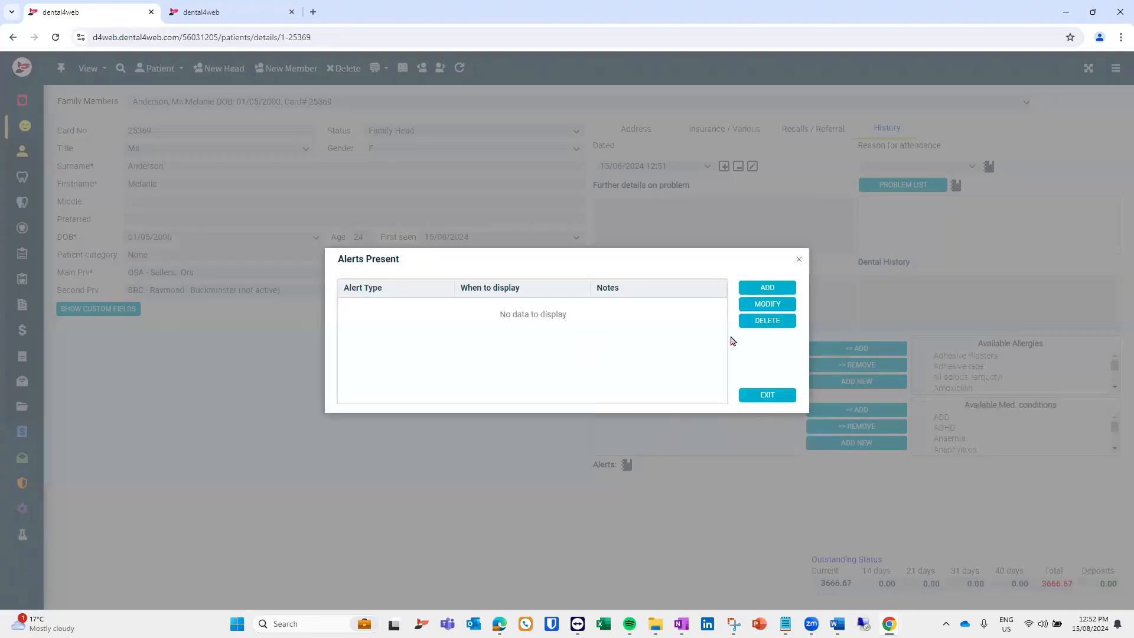
click(771, 287)
click(608, 183)
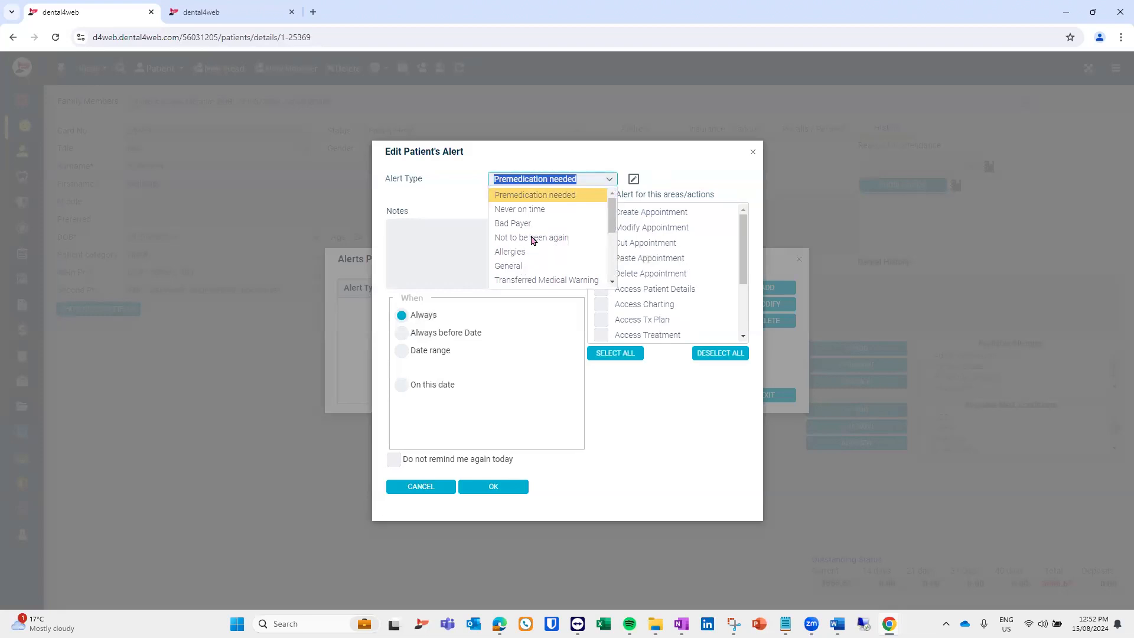
scroll(532, 238, down, 1)
scroll(532, 238, down, 2)
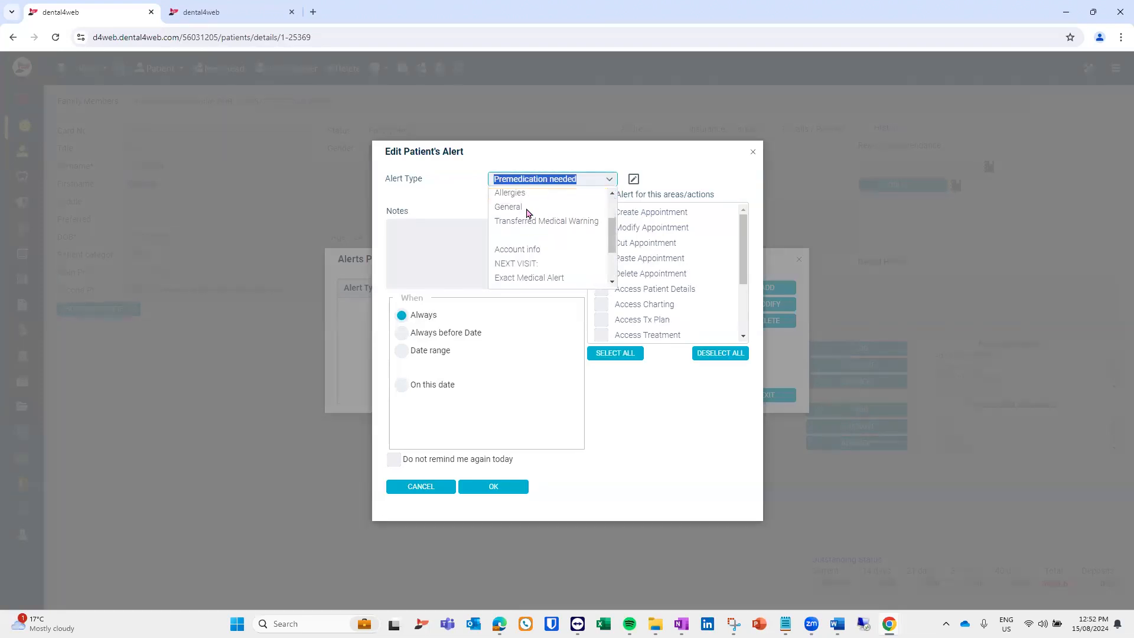
click(528, 212)
click(518, 251)
text(Payment due 333.33 monthly)
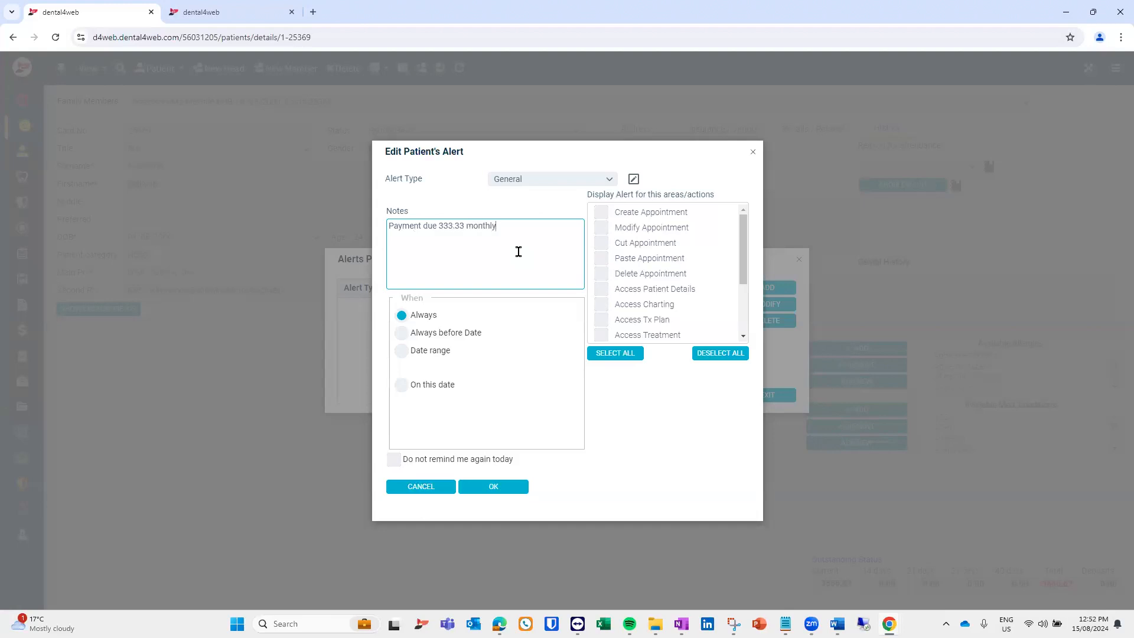
click(407, 387)
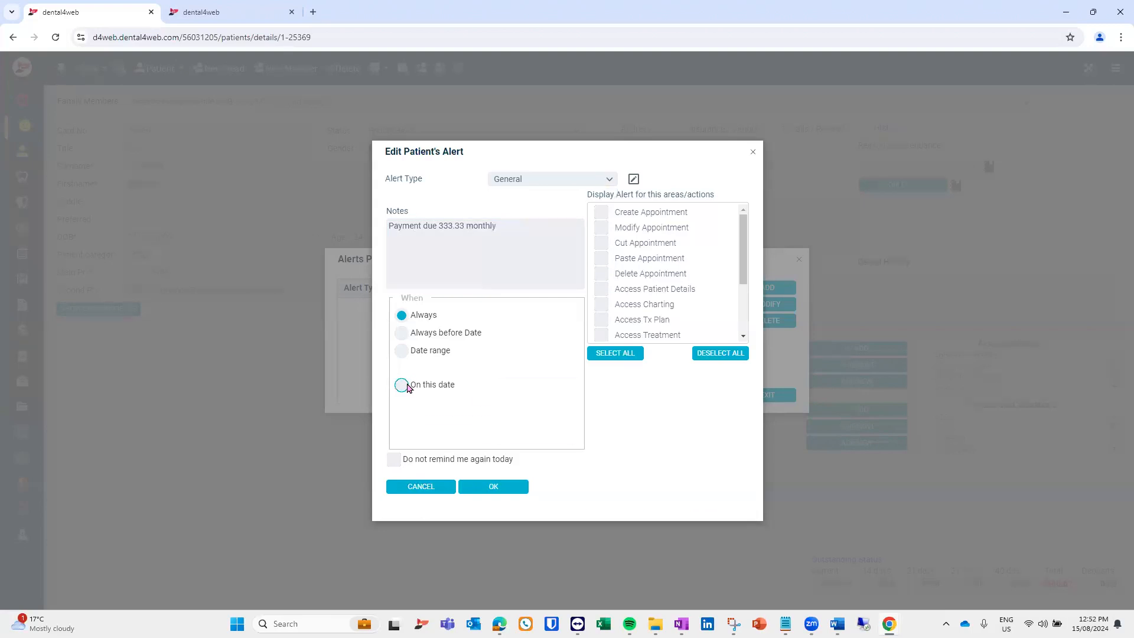
click(567, 389)
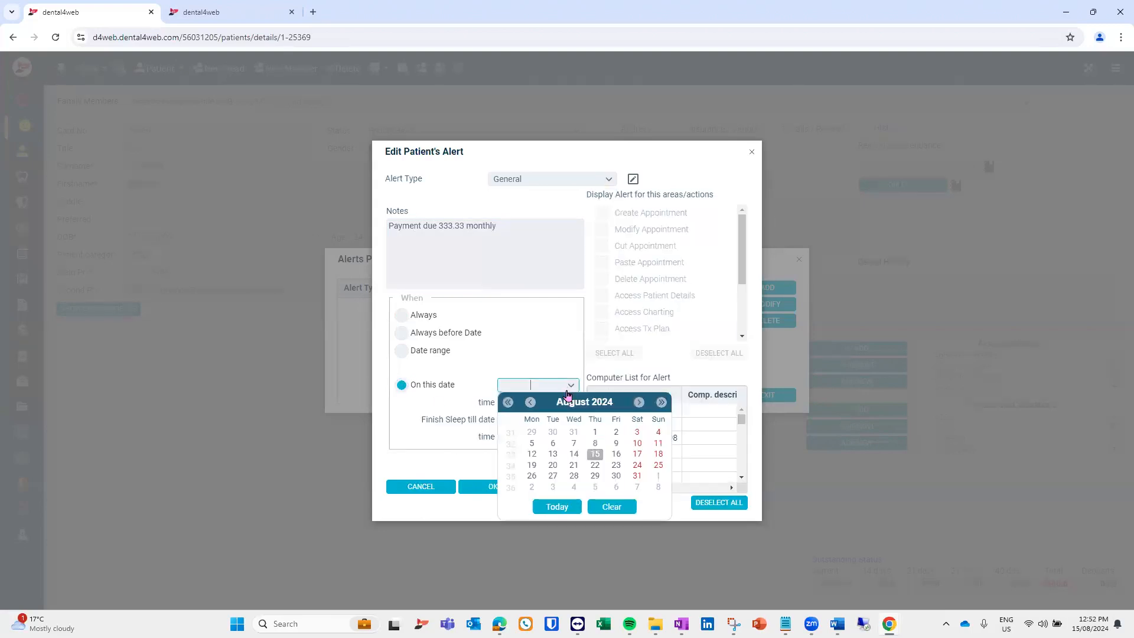
click(636, 405)
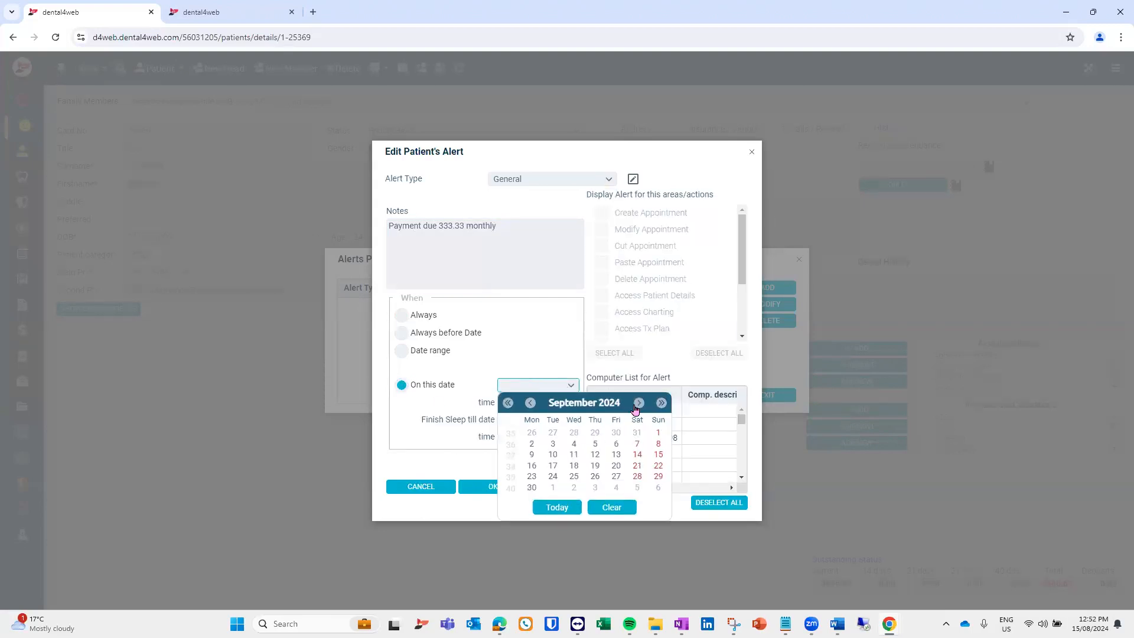
click(616, 454)
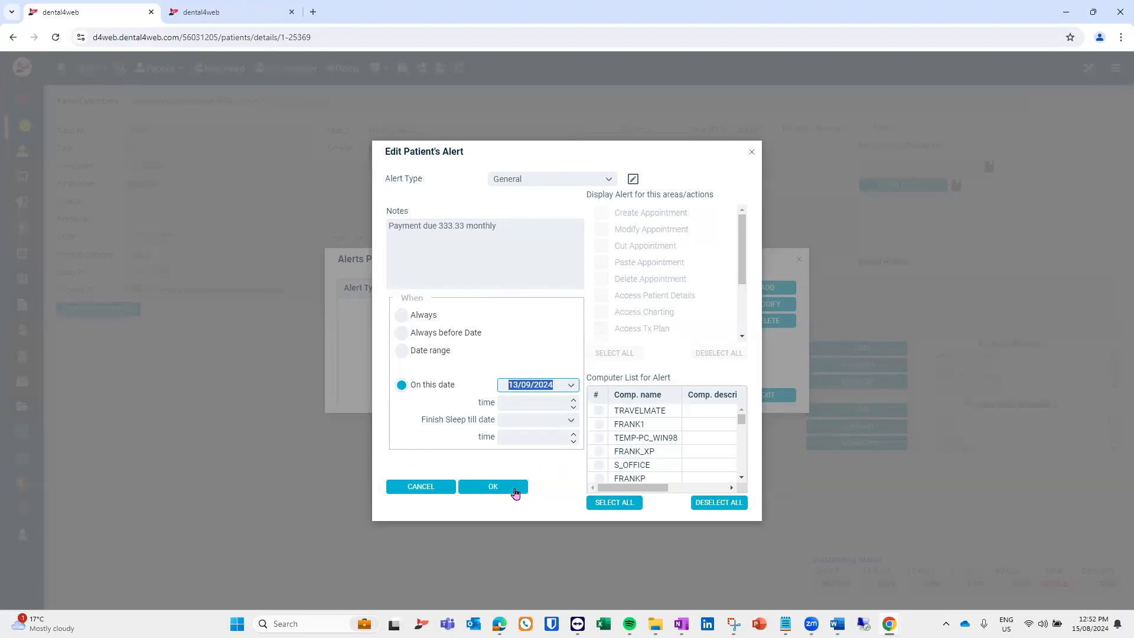
click(532, 403)
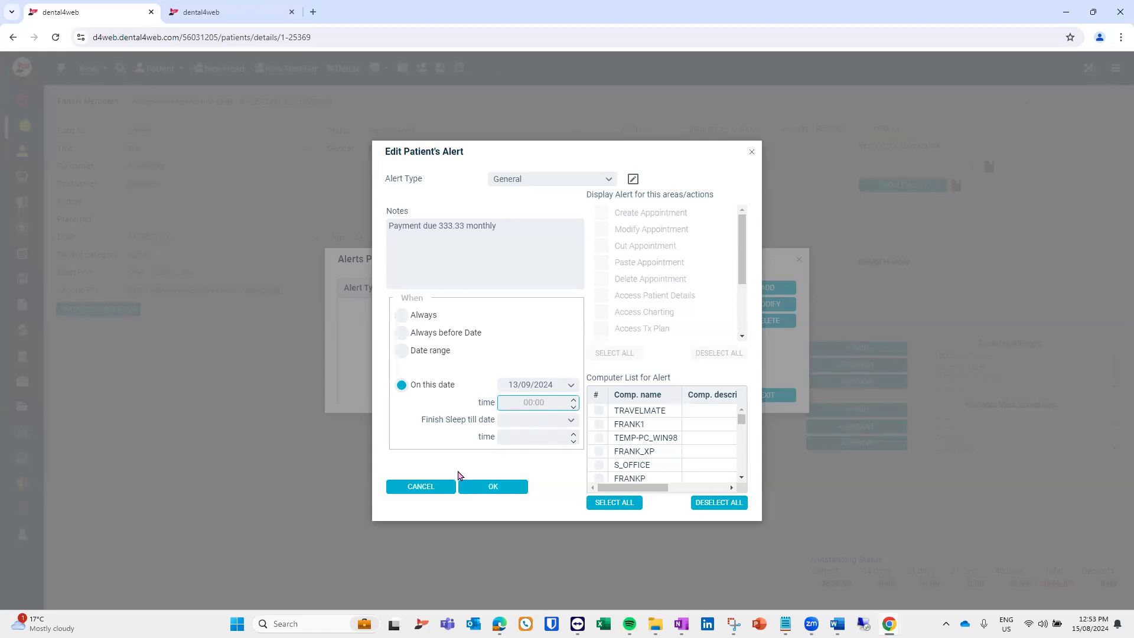
click(440, 487)
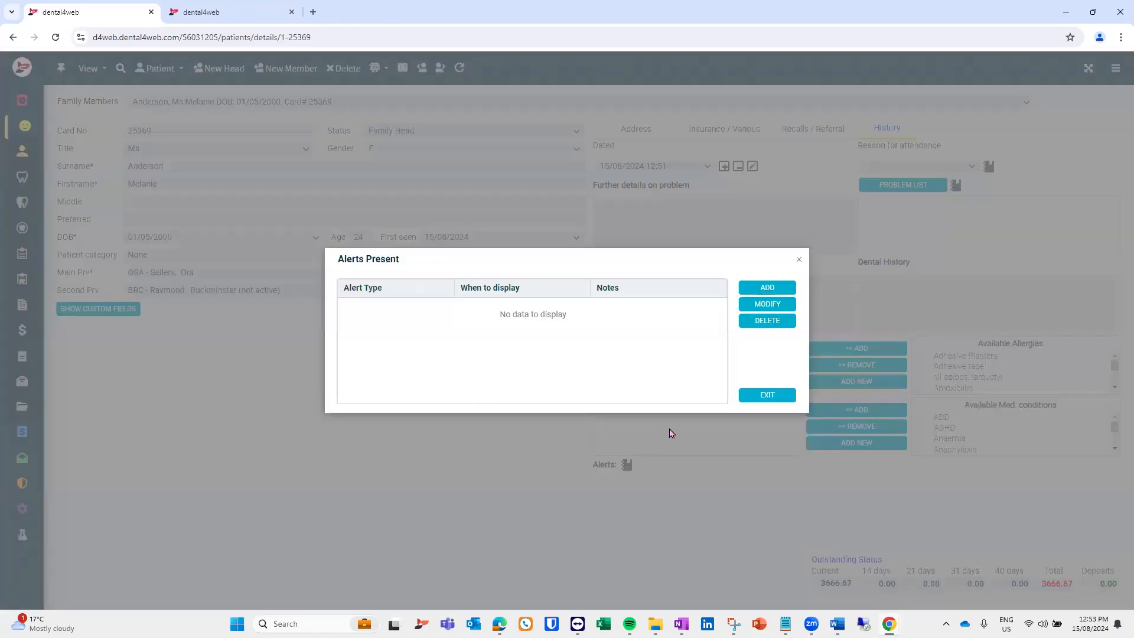
Close the alerts, show the patient's Treatment page, and close the extra Debtors tab.
click(750, 396)
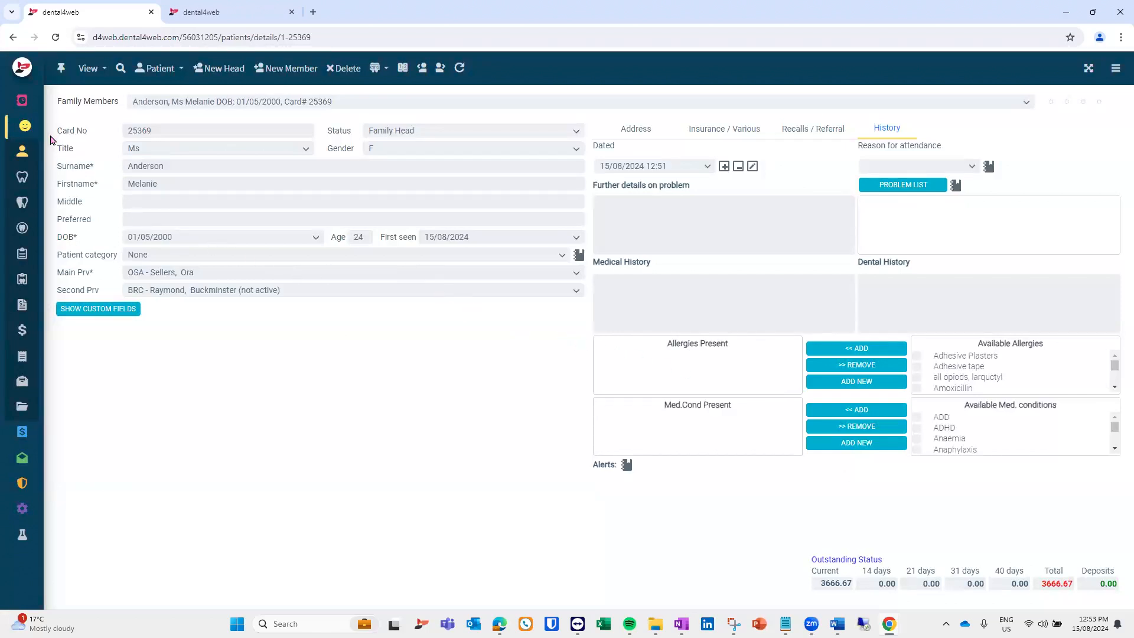
mouse_move(42, 129)
click(45, 276)
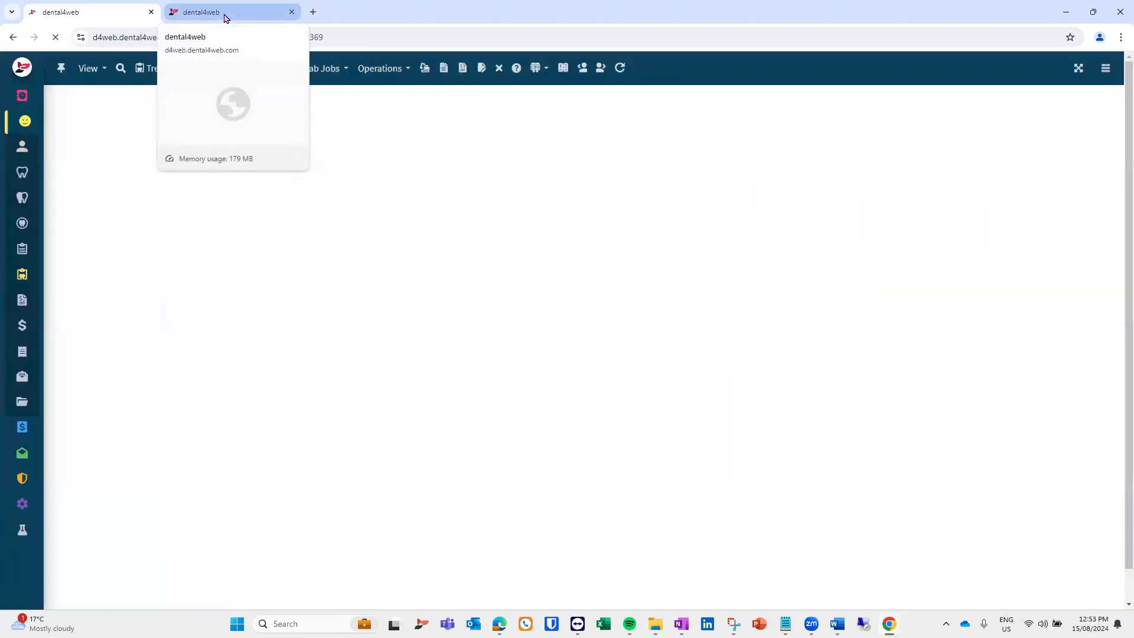
right_click(224, 15)
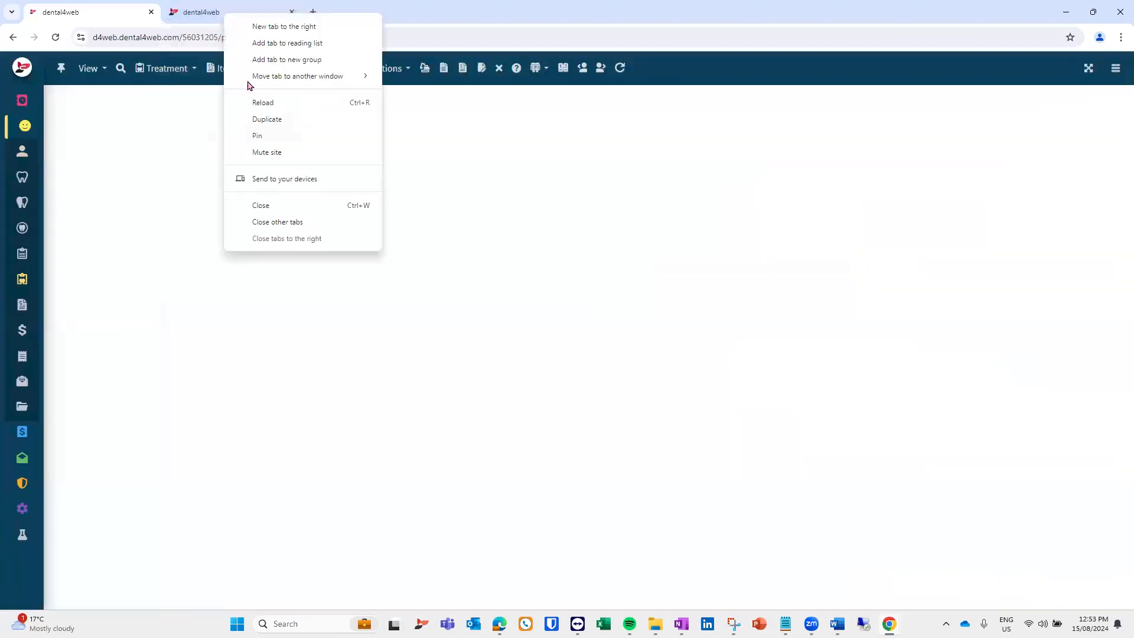
click(263, 204)
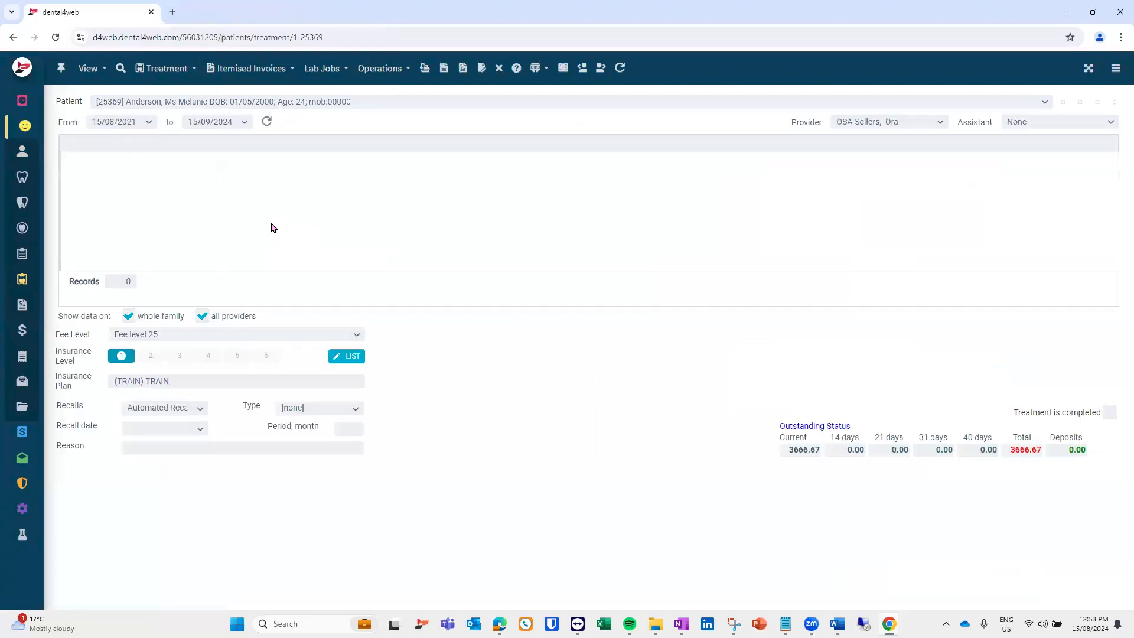